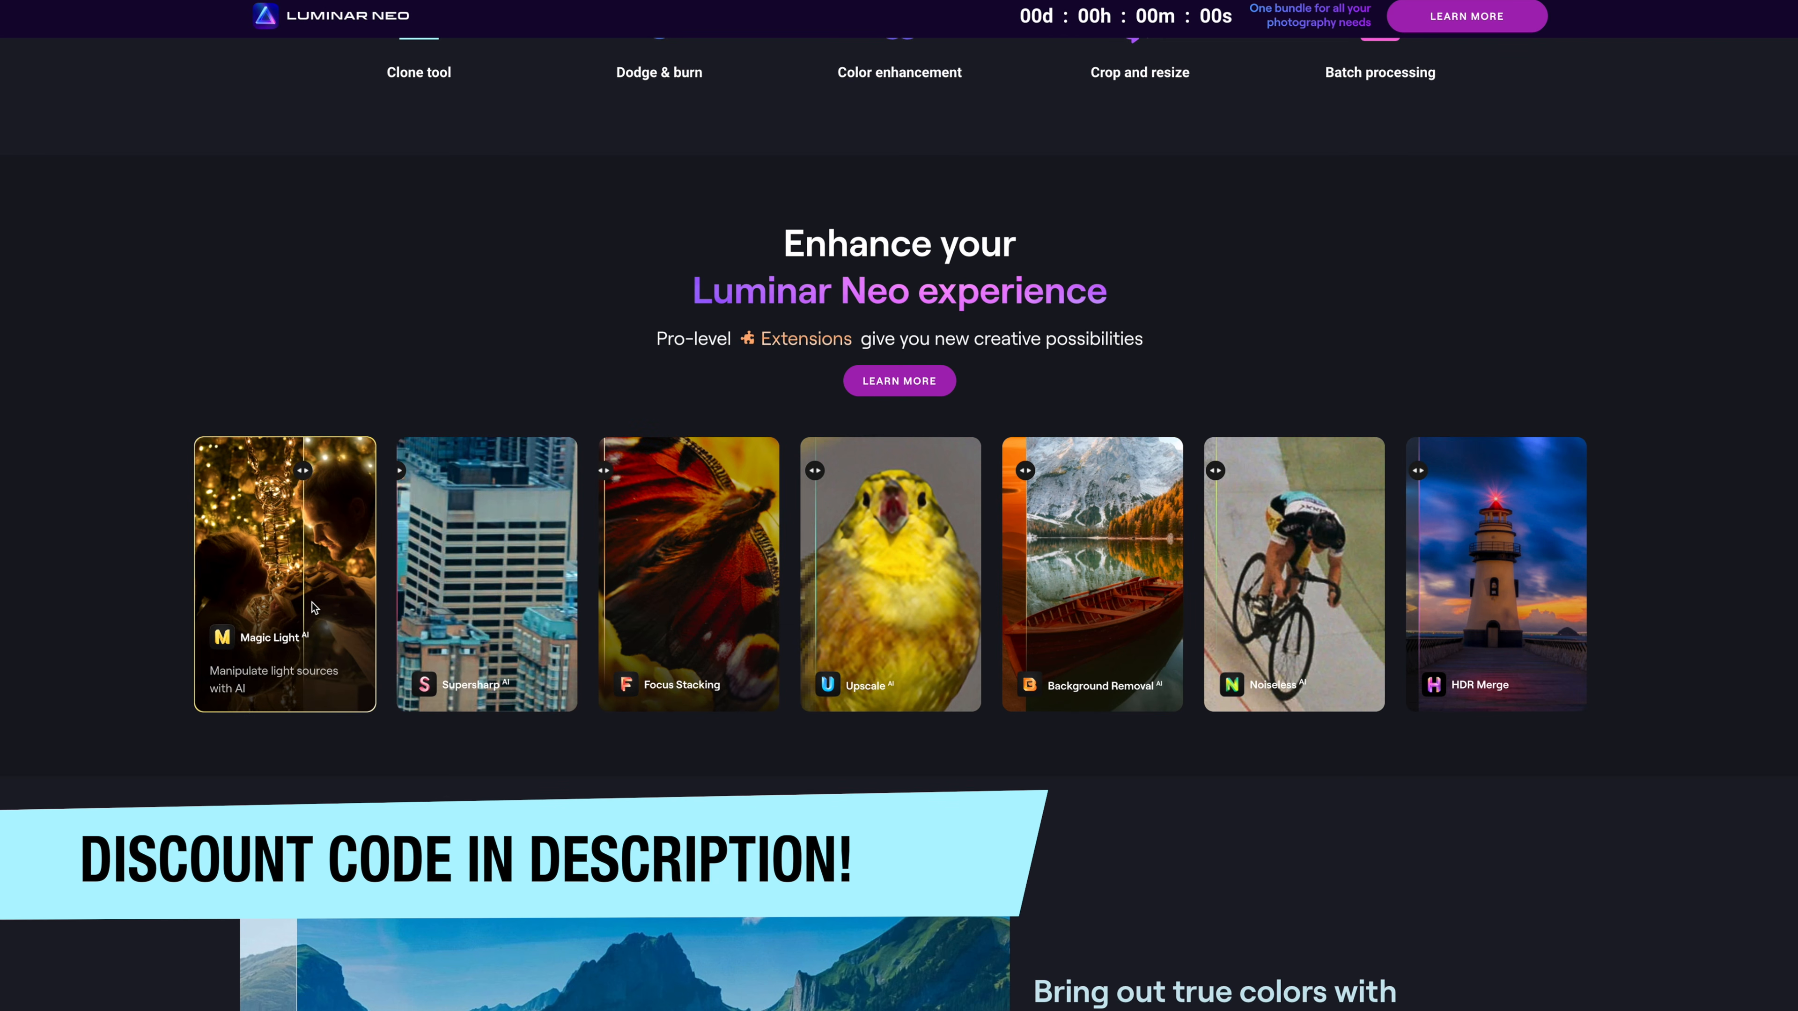
- Look through the Luminar Neo extensions page and the photos in the Single Image Edits collection
{"action": "scroll", "coordinate": [234, 607], "scroll_direction": "down", "scroll_amount": 5}
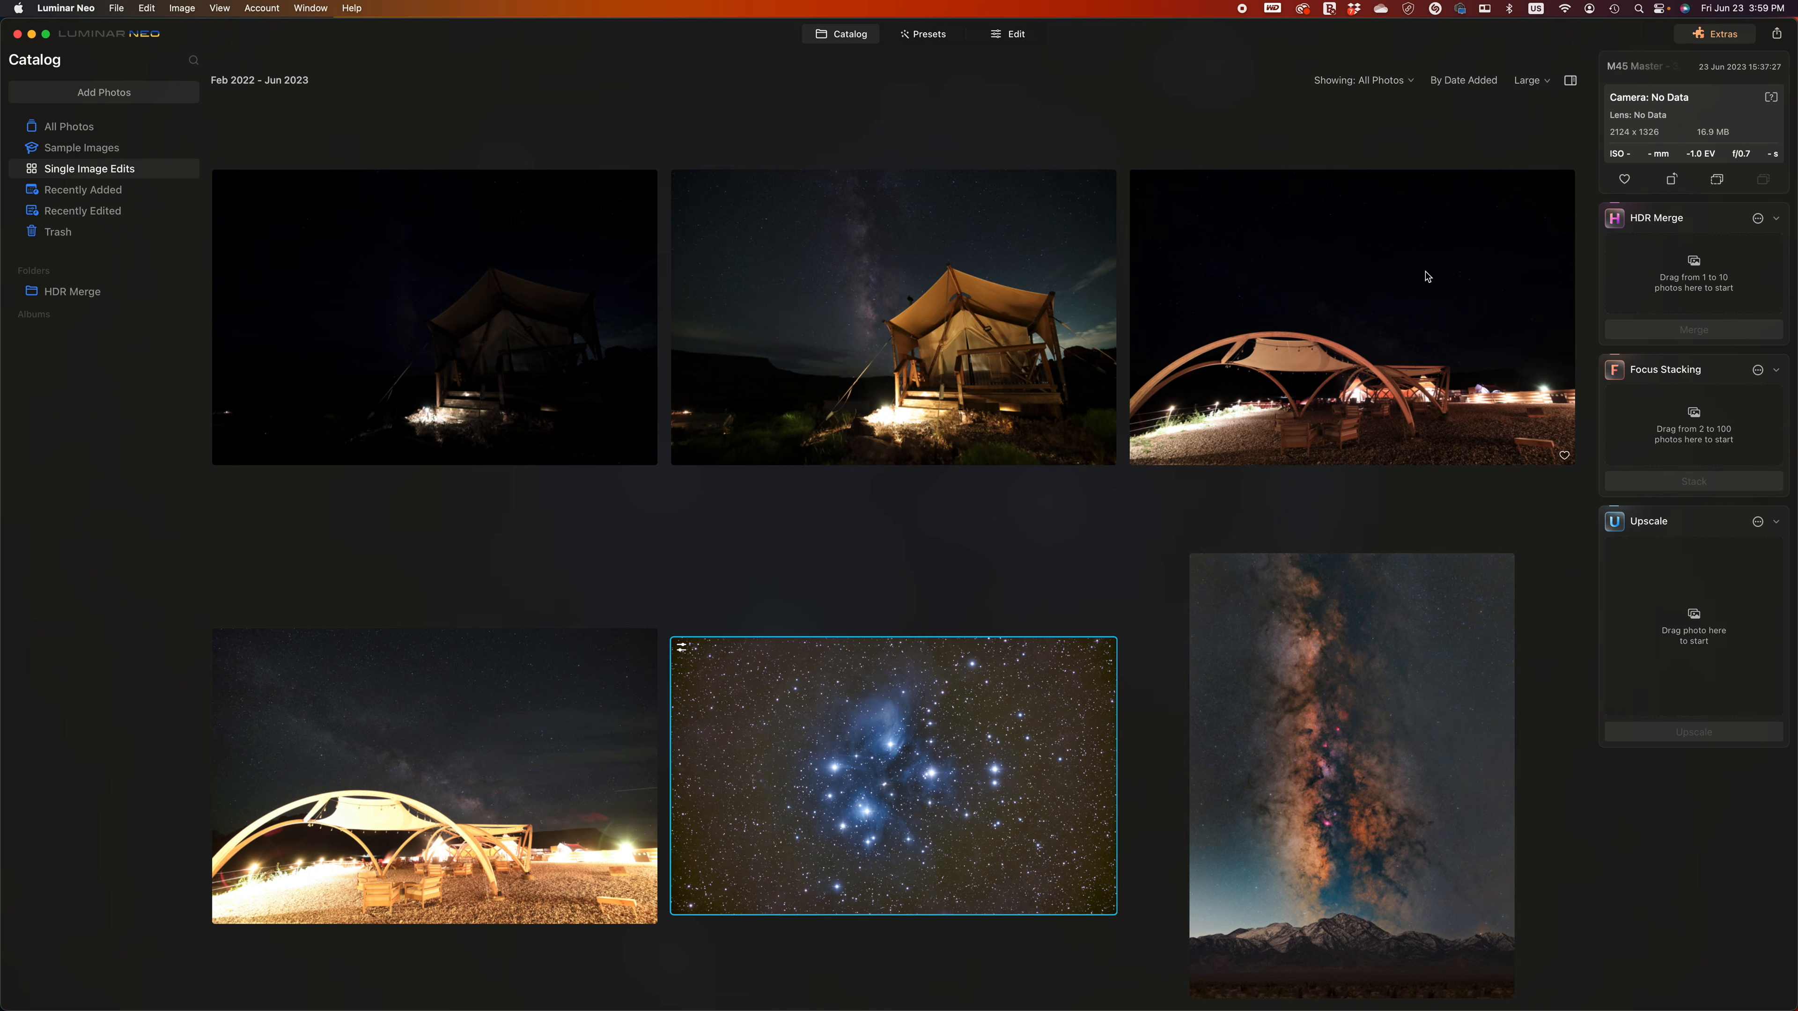
{"action": "scroll", "coordinate": [1284, 309], "scroll_direction": "down", "scroll_amount": 5}
{"action": "scroll", "coordinate": [889, 324], "scroll_direction": "up", "scroll_amount": 5}
{"action": "scroll", "coordinate": [847, 466], "scroll_direction": "down", "scroll_amount": 6}
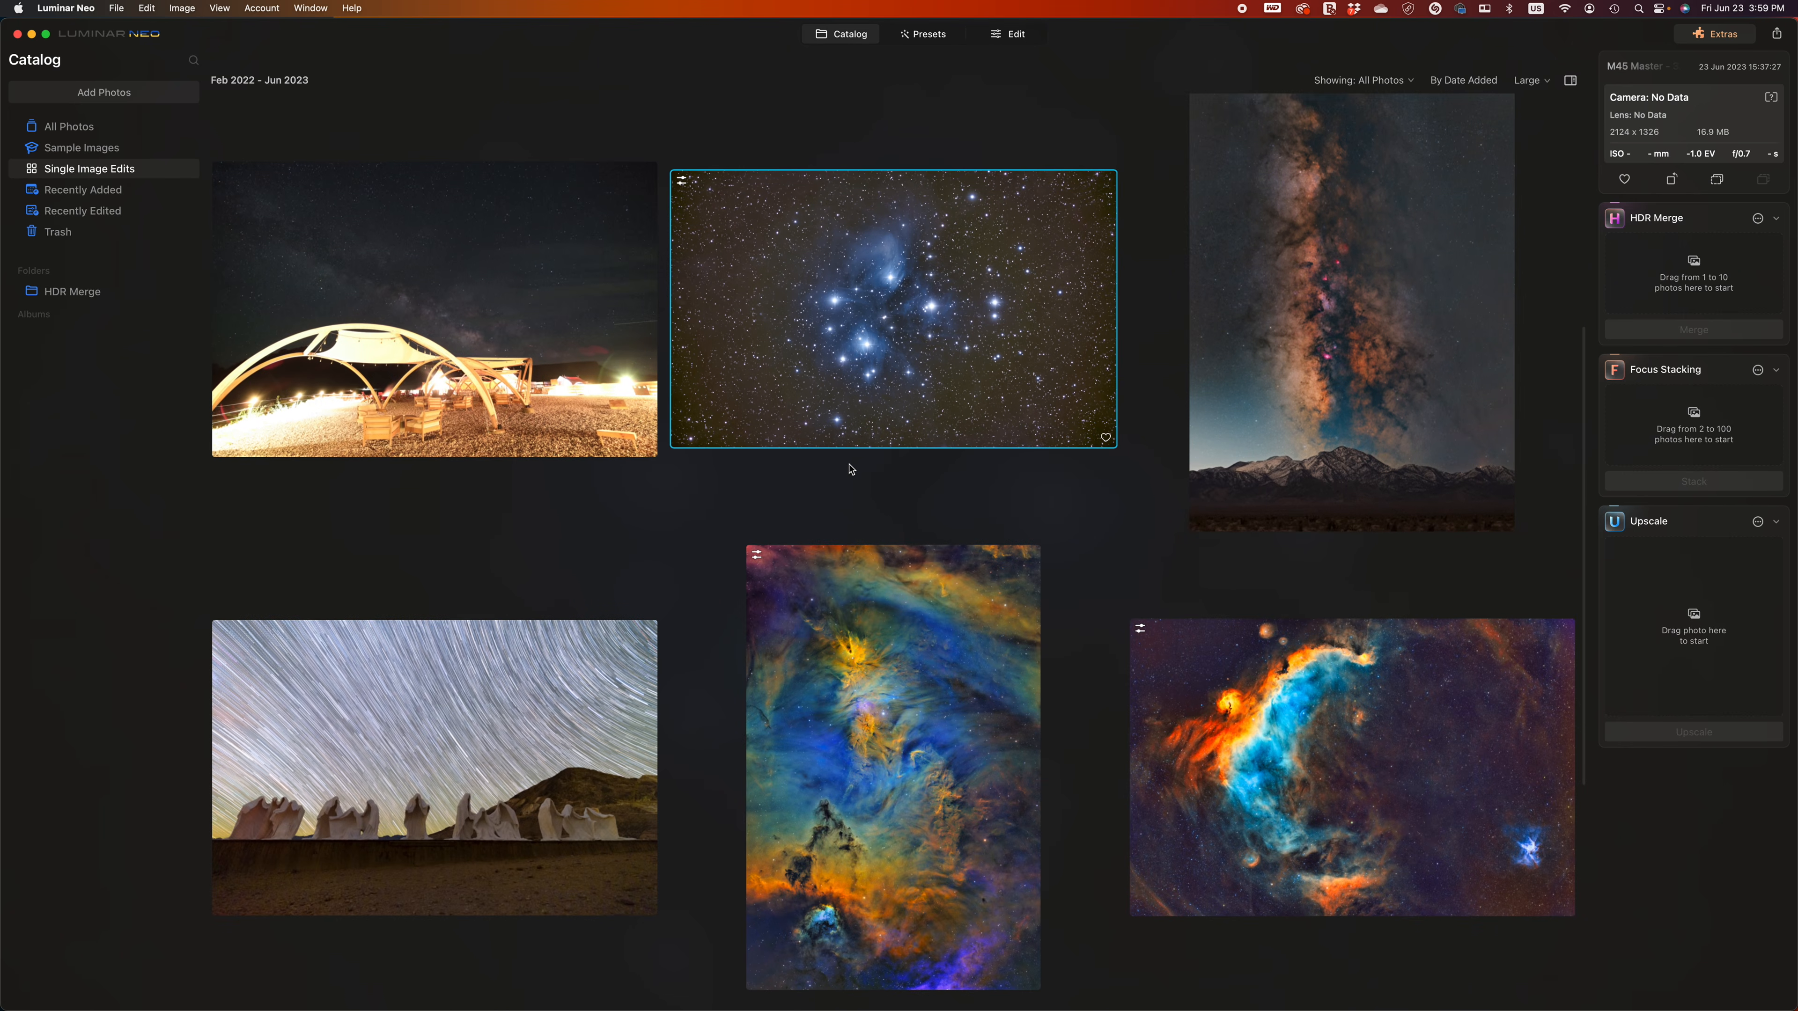
{"action": "scroll", "coordinate": [849, 482], "scroll_direction": "up", "scroll_amount": 6}
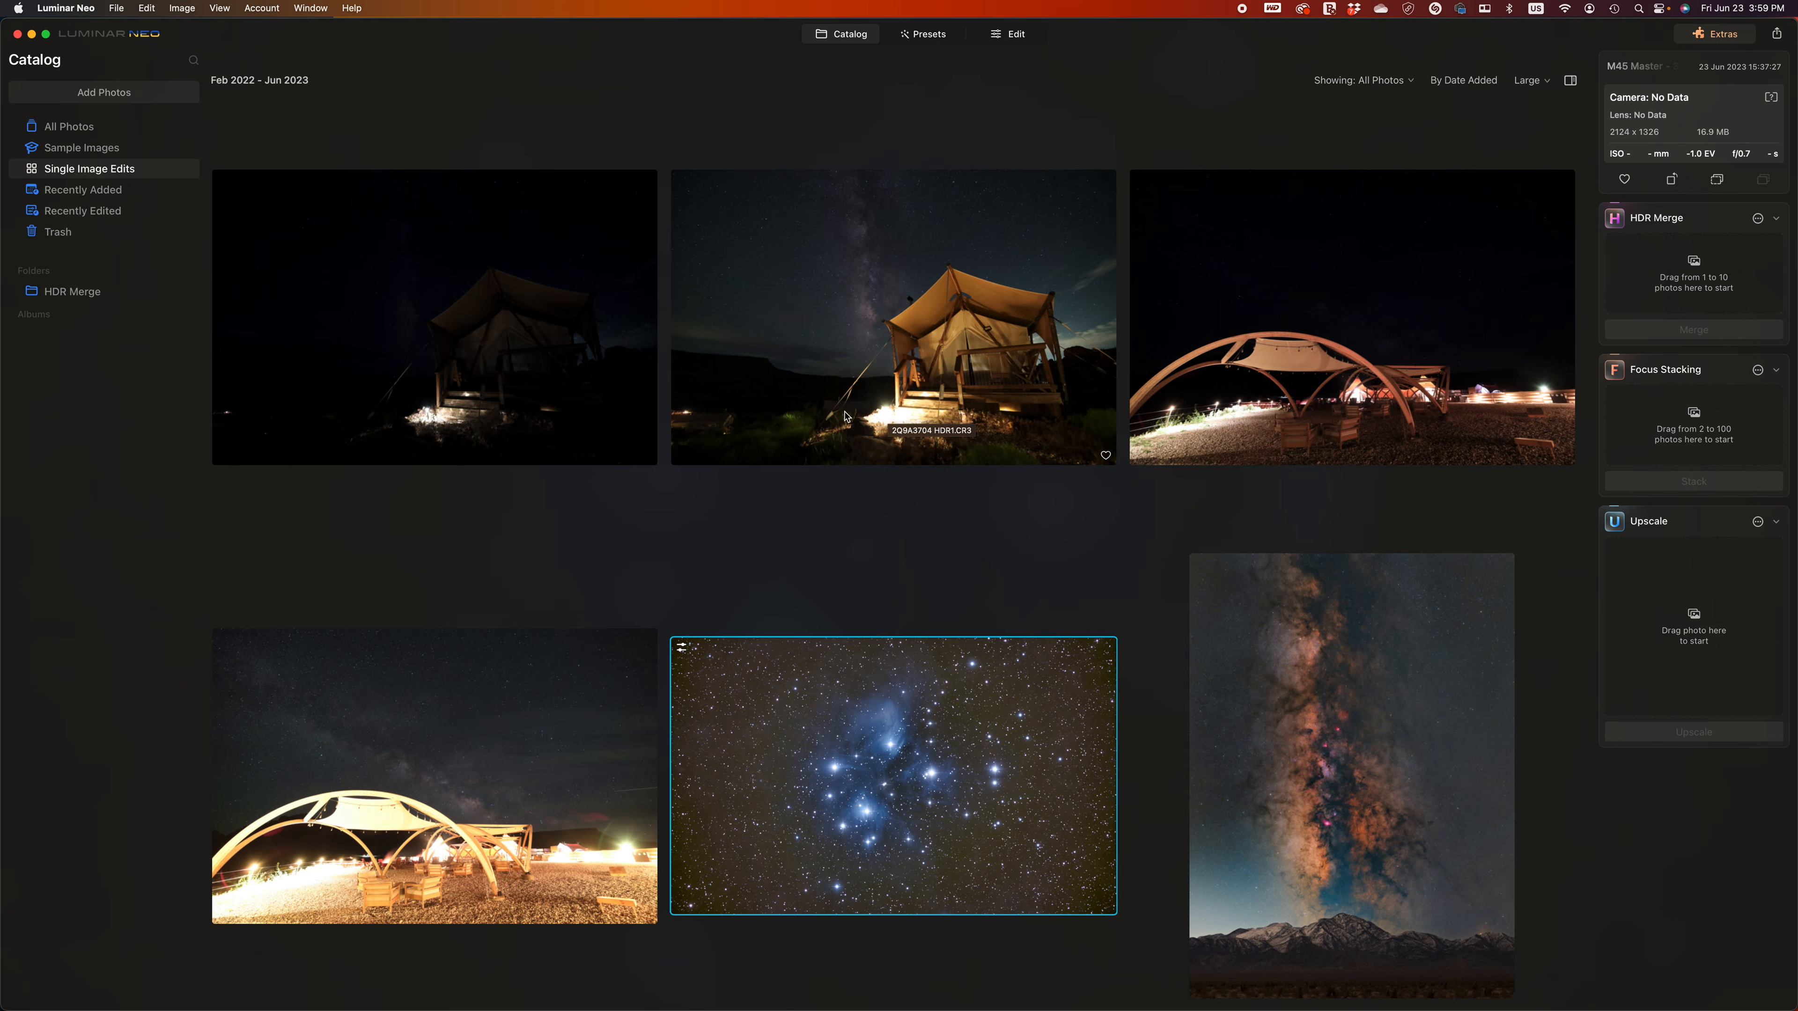
{"action": "scroll", "coordinate": [845, 416], "scroll_direction": "down", "scroll_amount": 12}
{"action": "scroll", "coordinate": [910, 433], "scroll_direction": "up", "scroll_amount": 8}
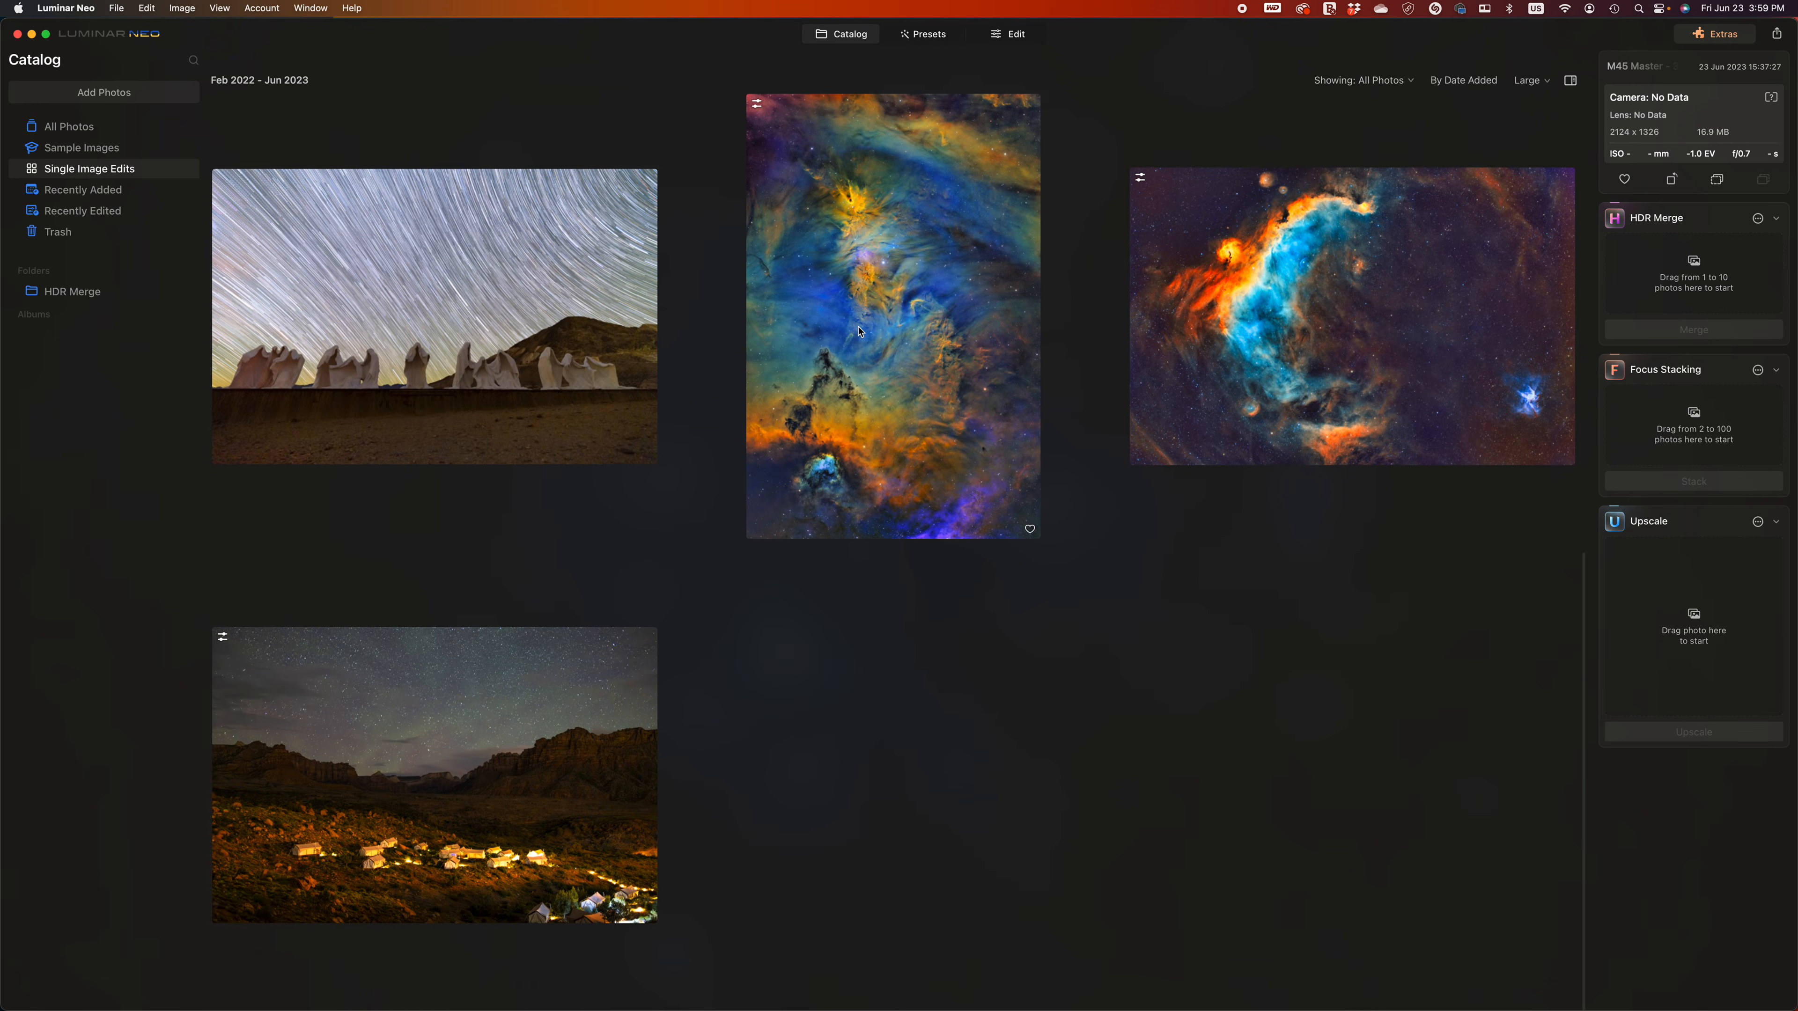
{"action": "scroll", "coordinate": [955, 351], "scroll_direction": "down", "scroll_amount": 2}
{"action": "scroll", "coordinate": [779, 349], "scroll_direction": "up", "scroll_amount": 2}
{"action": "scroll", "coordinate": [704, 439], "scroll_direction": "down", "scroll_amount": 2}
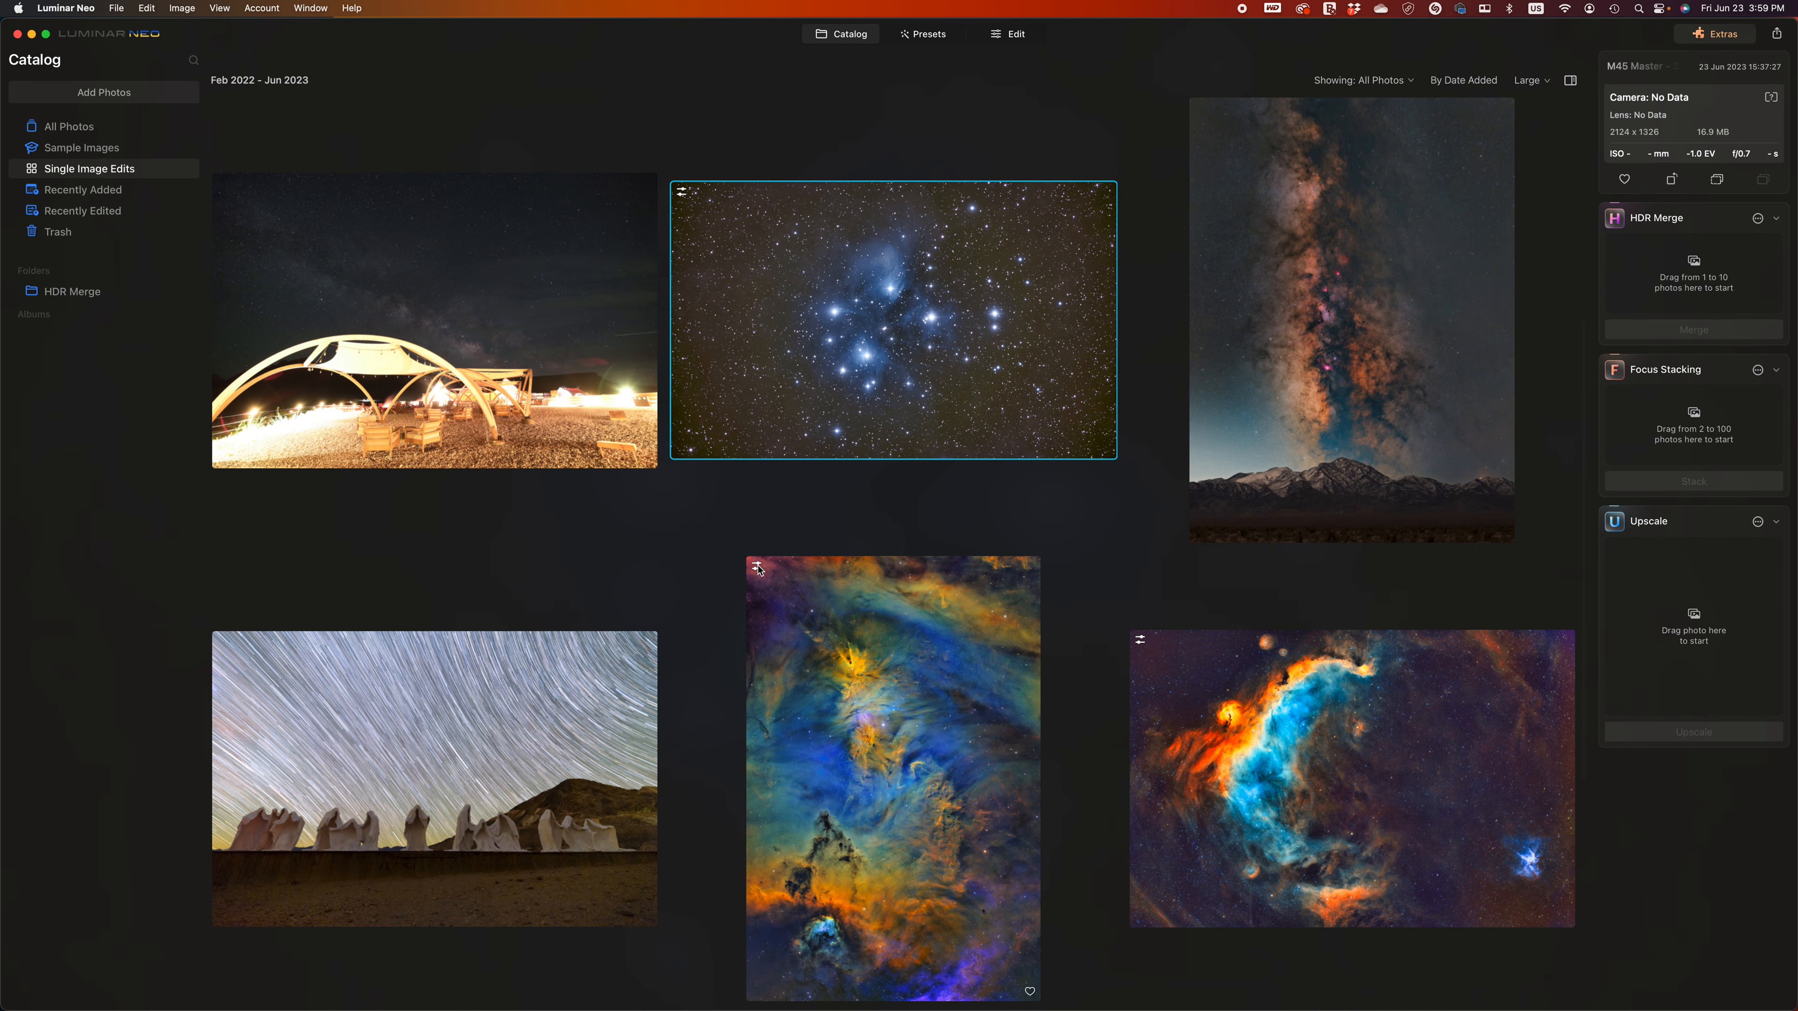
{"action": "scroll", "coordinate": [777, 590], "scroll_direction": "down", "scroll_amount": 2}
{"action": "scroll", "coordinate": [674, 566], "scroll_direction": "up", "scroll_amount": 2}
{"action": "scroll", "coordinate": [469, 687], "scroll_direction": "up", "scroll_amount": 1}
{"action": "scroll", "coordinate": [468, 686], "scroll_direction": "down", "scroll_amount": 1}
- Select the star trails photo with the row of draped sculptures and show the presets for it
{"action": "left_click", "coordinate": [469, 680]}
{"action": "scroll", "coordinate": [397, 652], "scroll_direction": "down", "scroll_amount": 2}
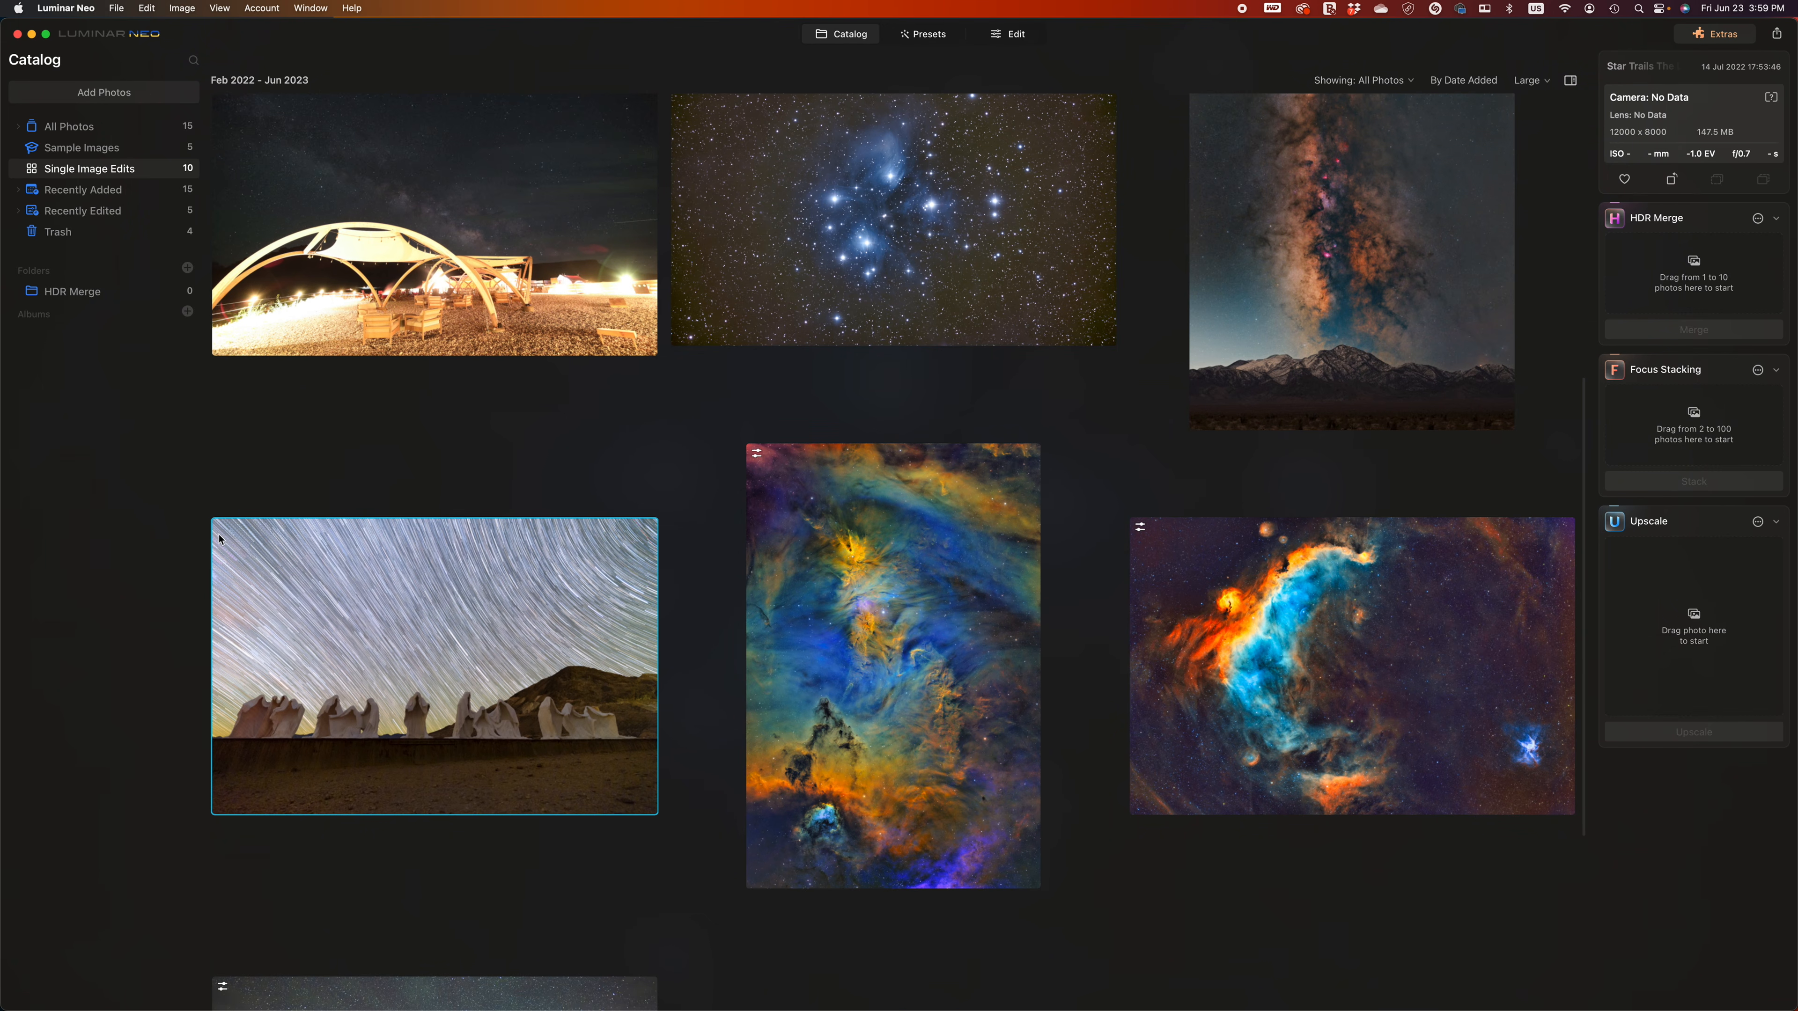
{"action": "scroll", "coordinate": [257, 589], "scroll_direction": "up", "scroll_amount": 7}
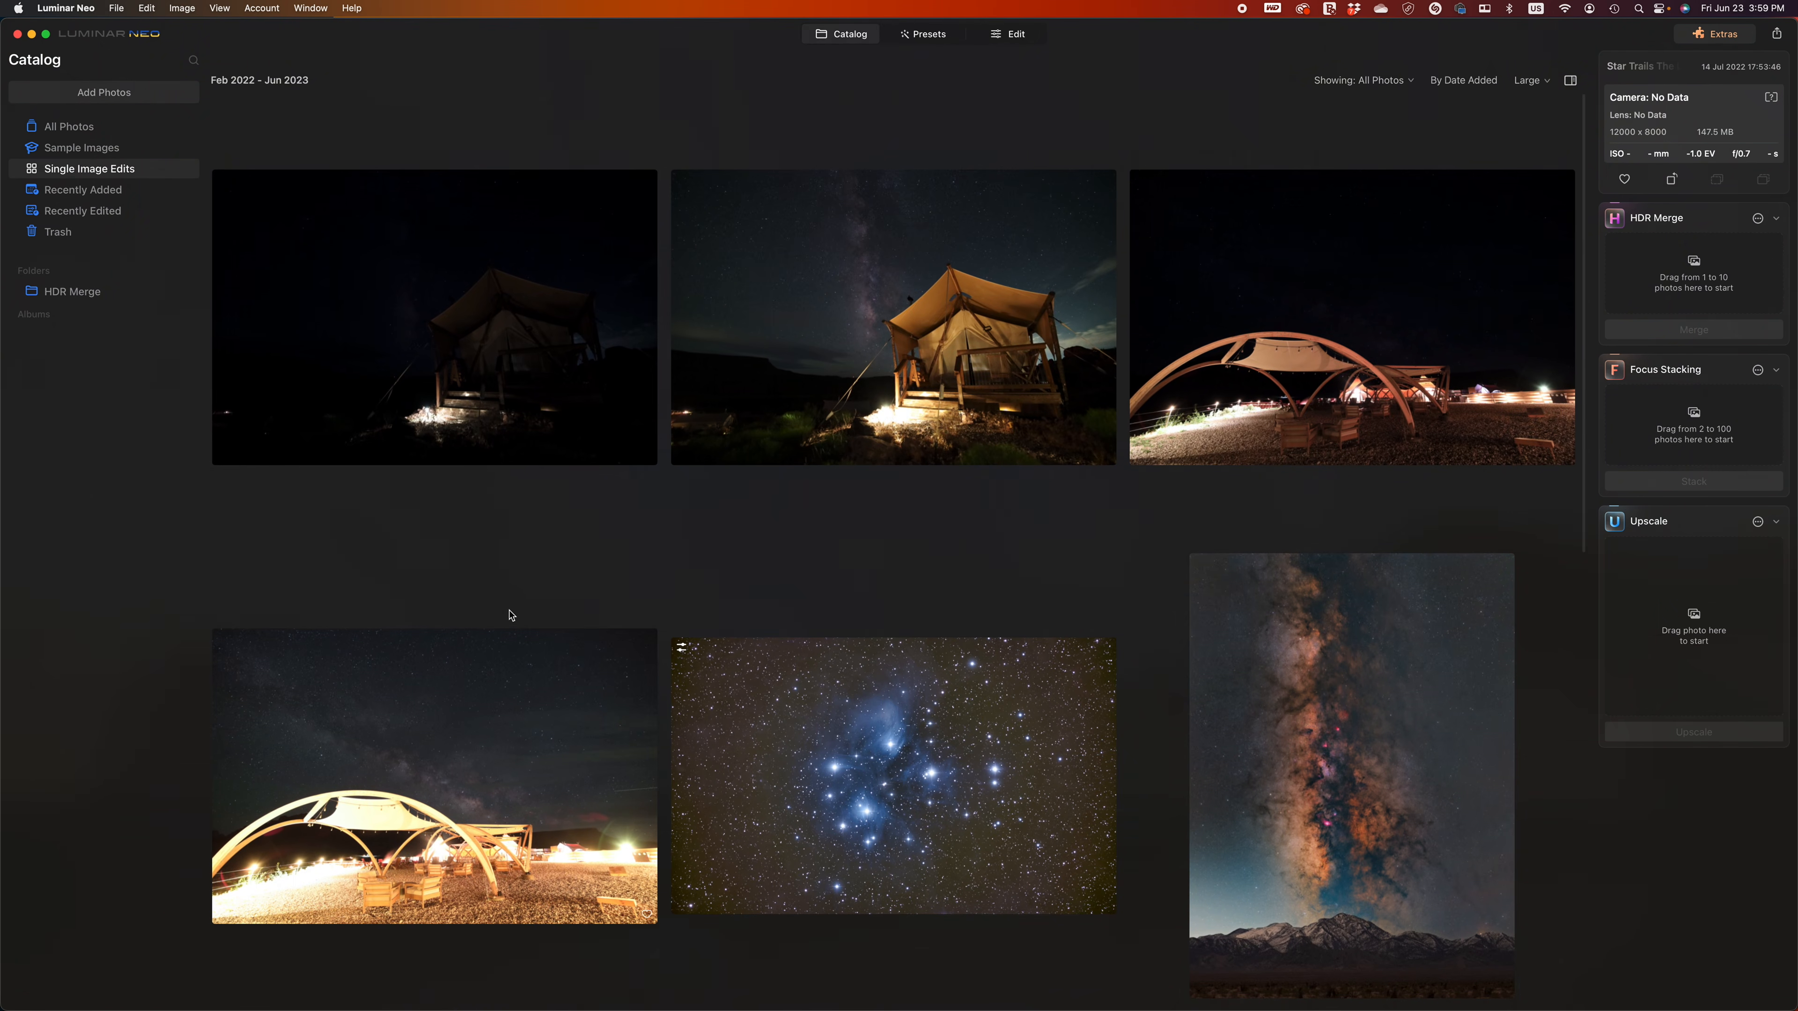
{"action": "scroll", "coordinate": [519, 619], "scroll_direction": "down", "scroll_amount": 2}
{"action": "scroll", "coordinate": [589, 566], "scroll_direction": "up", "scroll_amount": 1}
{"action": "scroll", "coordinate": [495, 744], "scroll_direction": "down", "scroll_amount": 4}
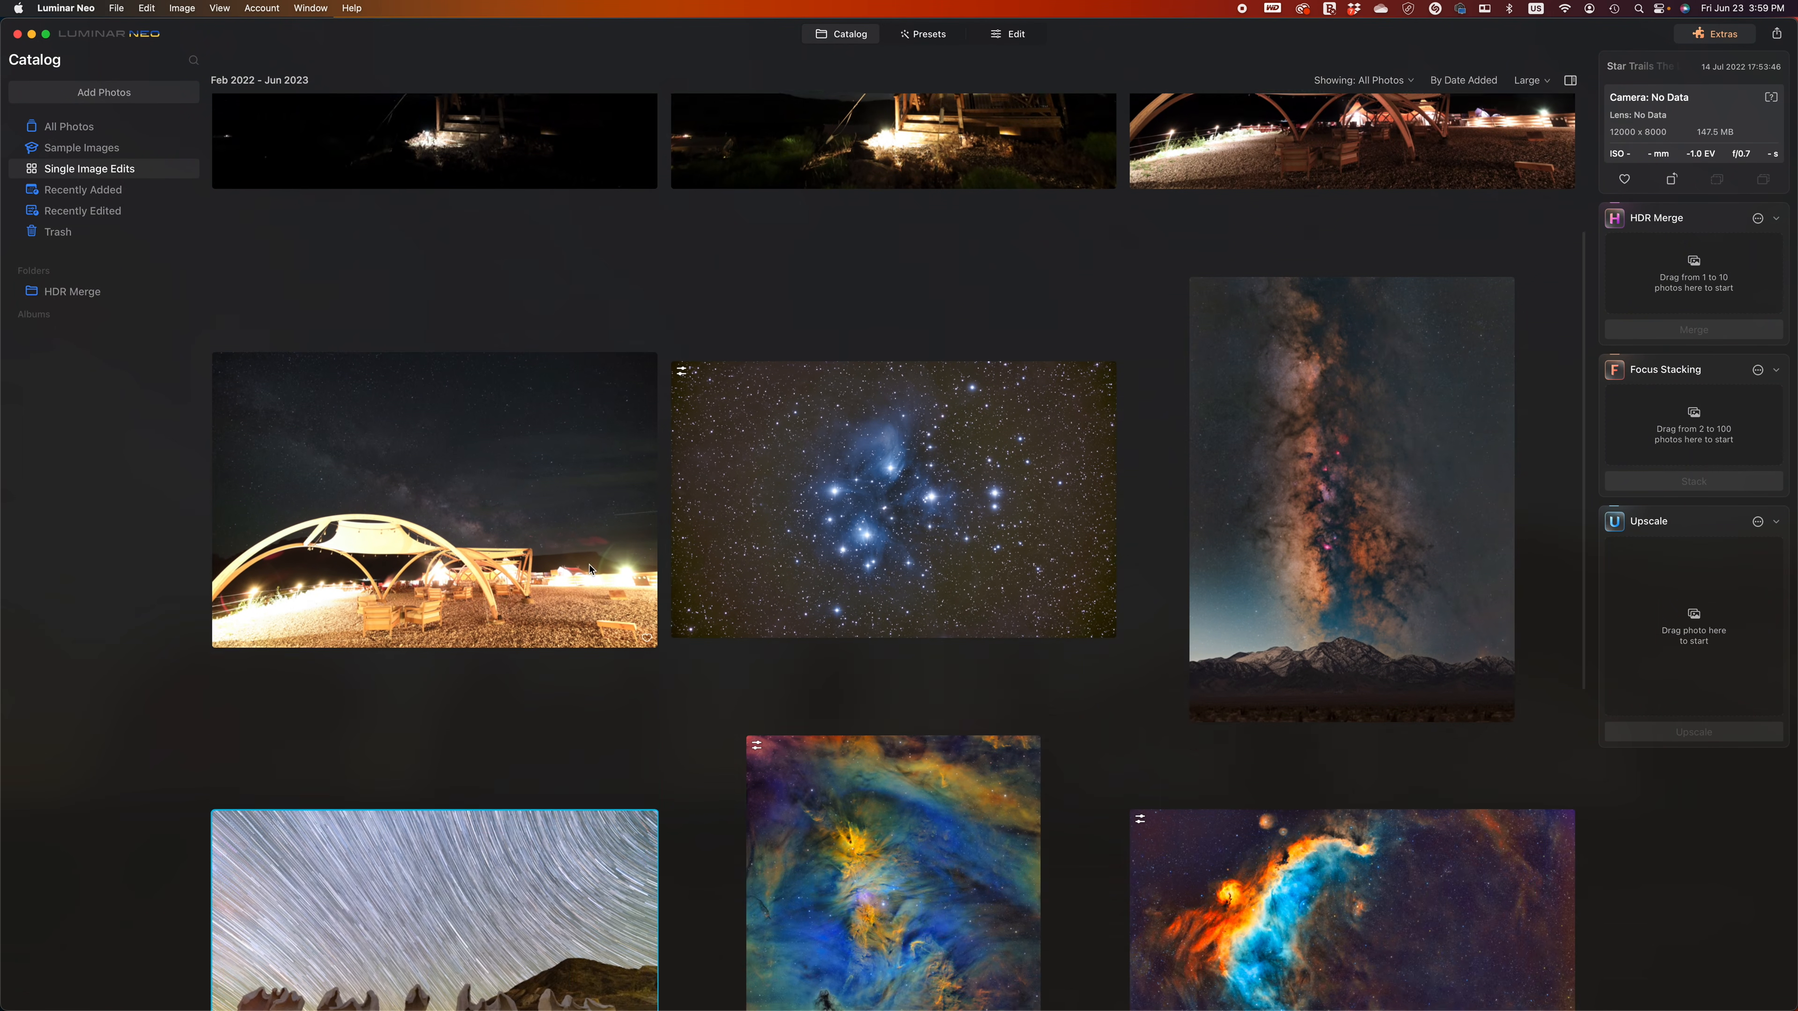
{"action": "scroll", "coordinate": [414, 912], "scroll_direction": "down", "scroll_amount": 7}
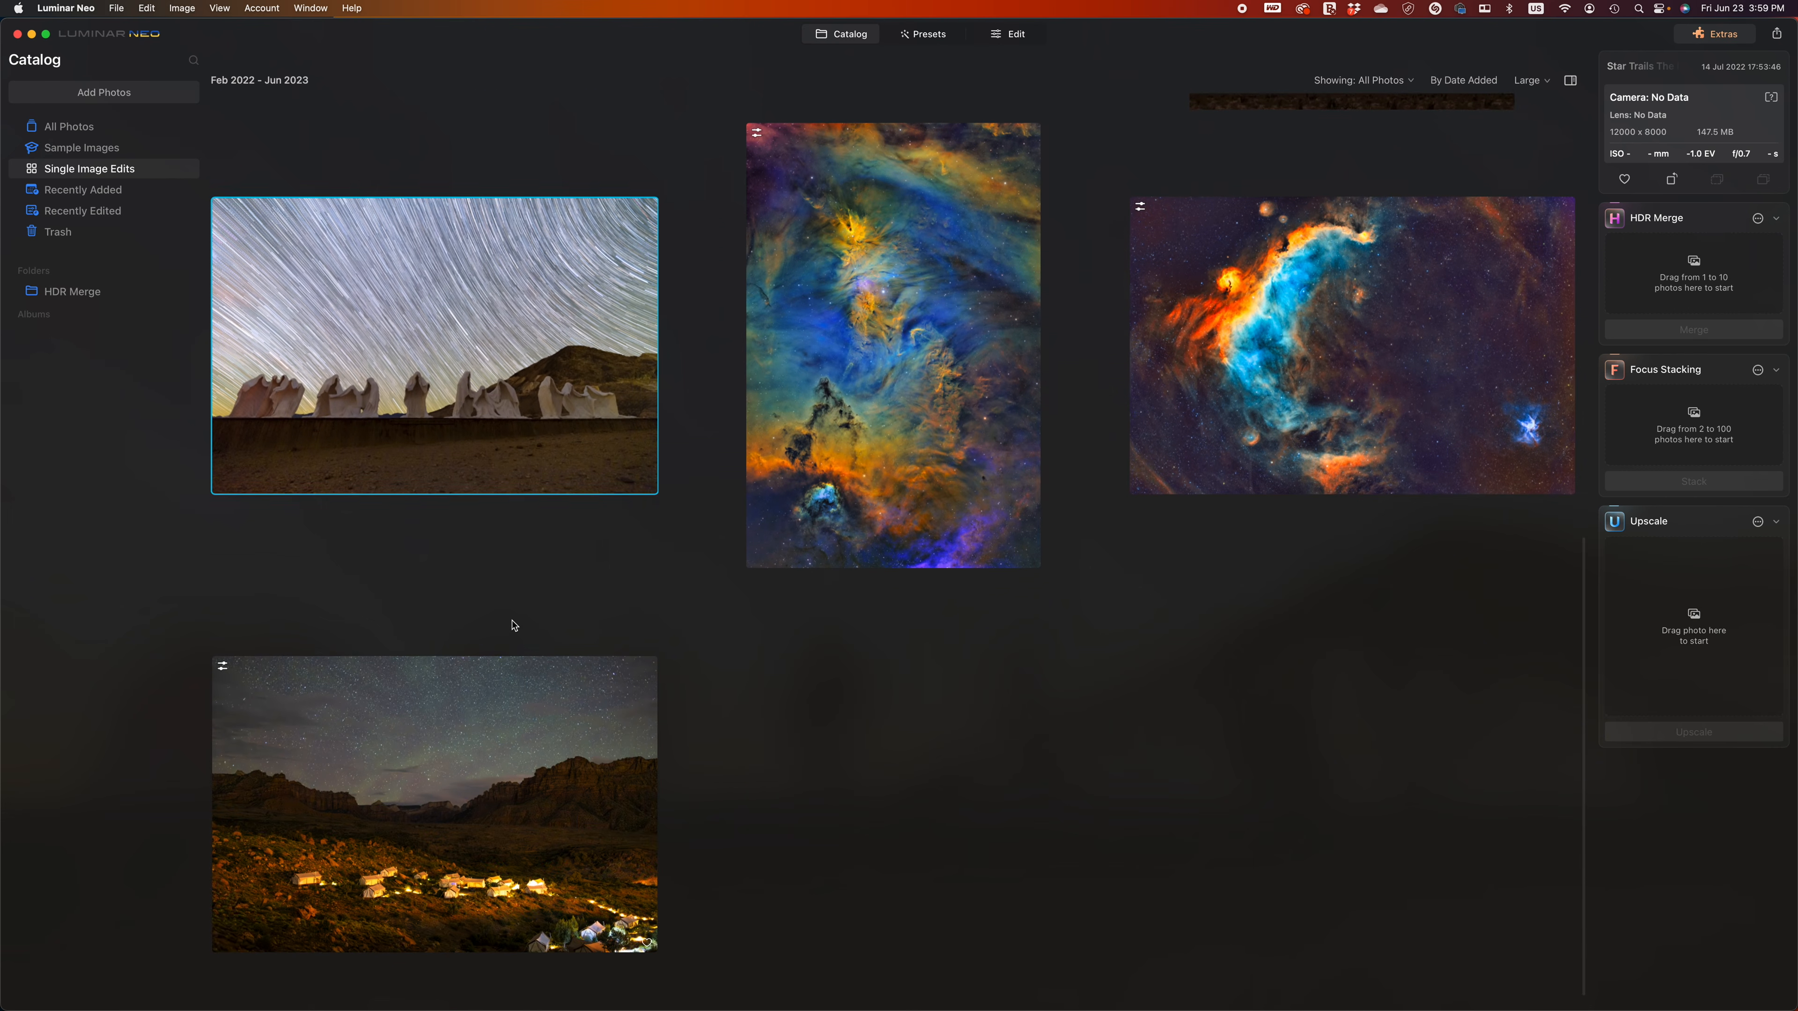
{"action": "scroll", "coordinate": [509, 626], "scroll_direction": "up", "scroll_amount": 2}
{"action": "left_click", "coordinate": [524, 512]}
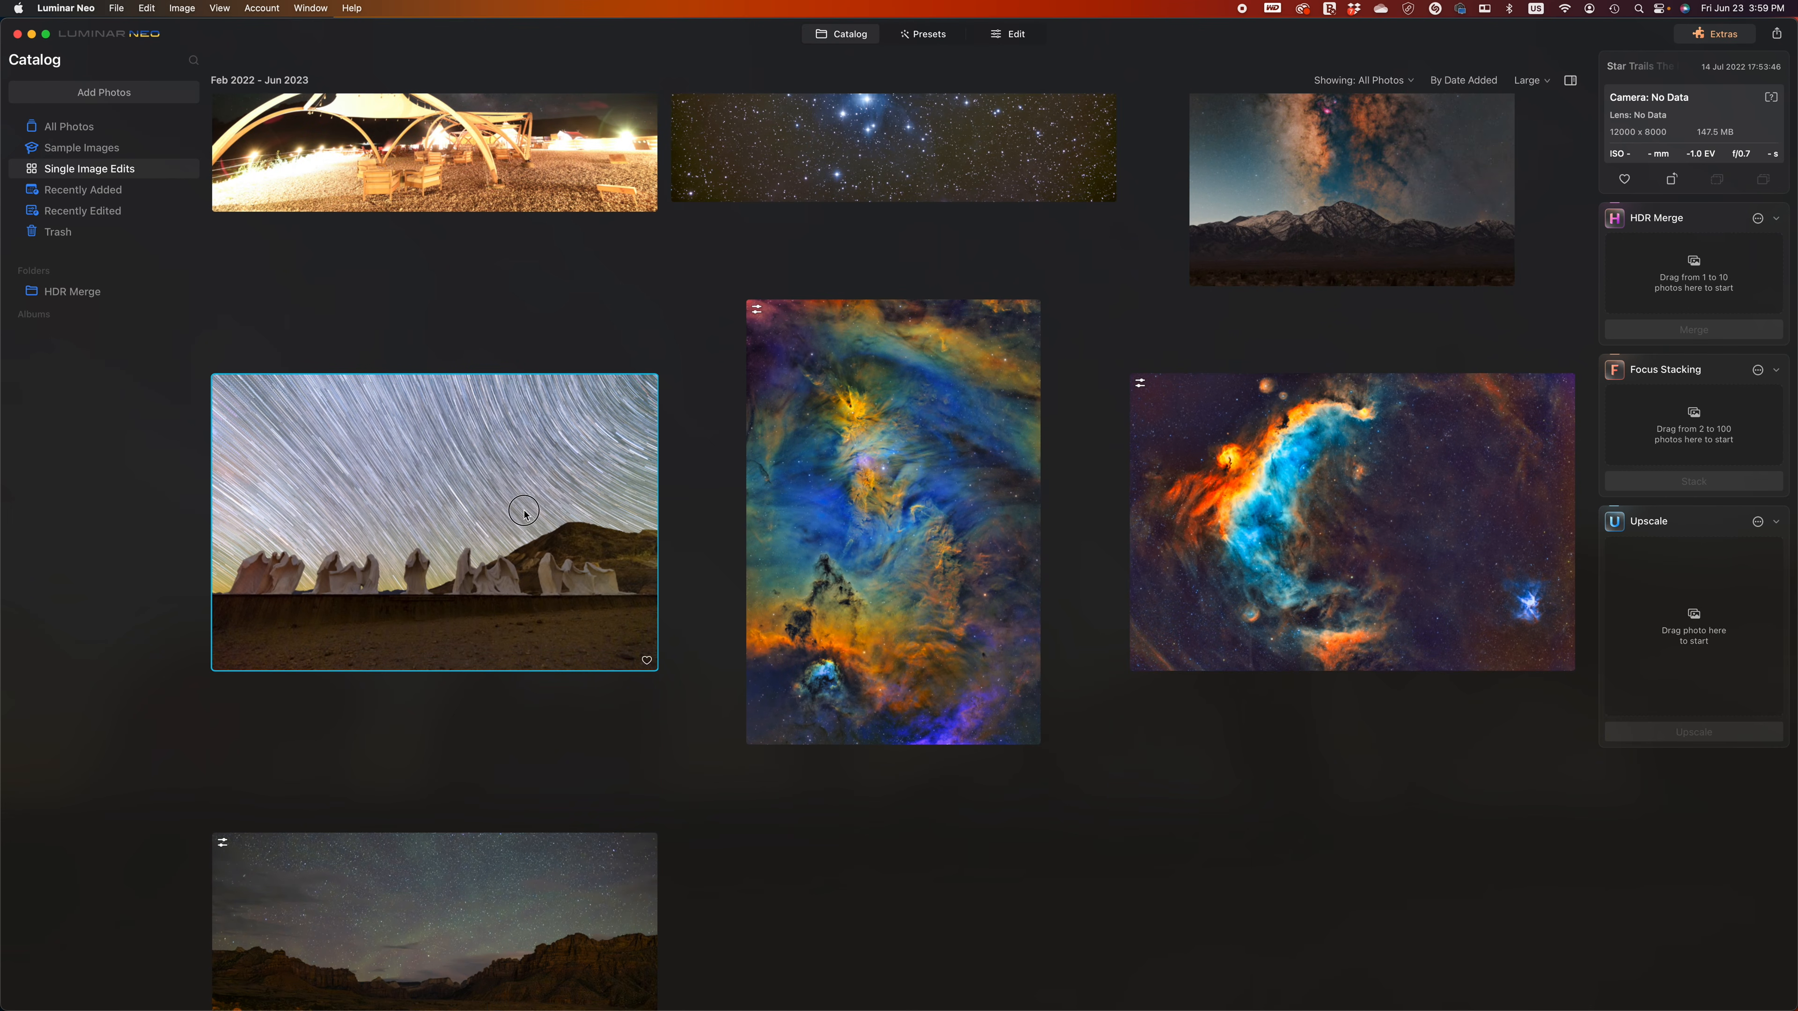
{"action": "left_click", "coordinate": [928, 38]}
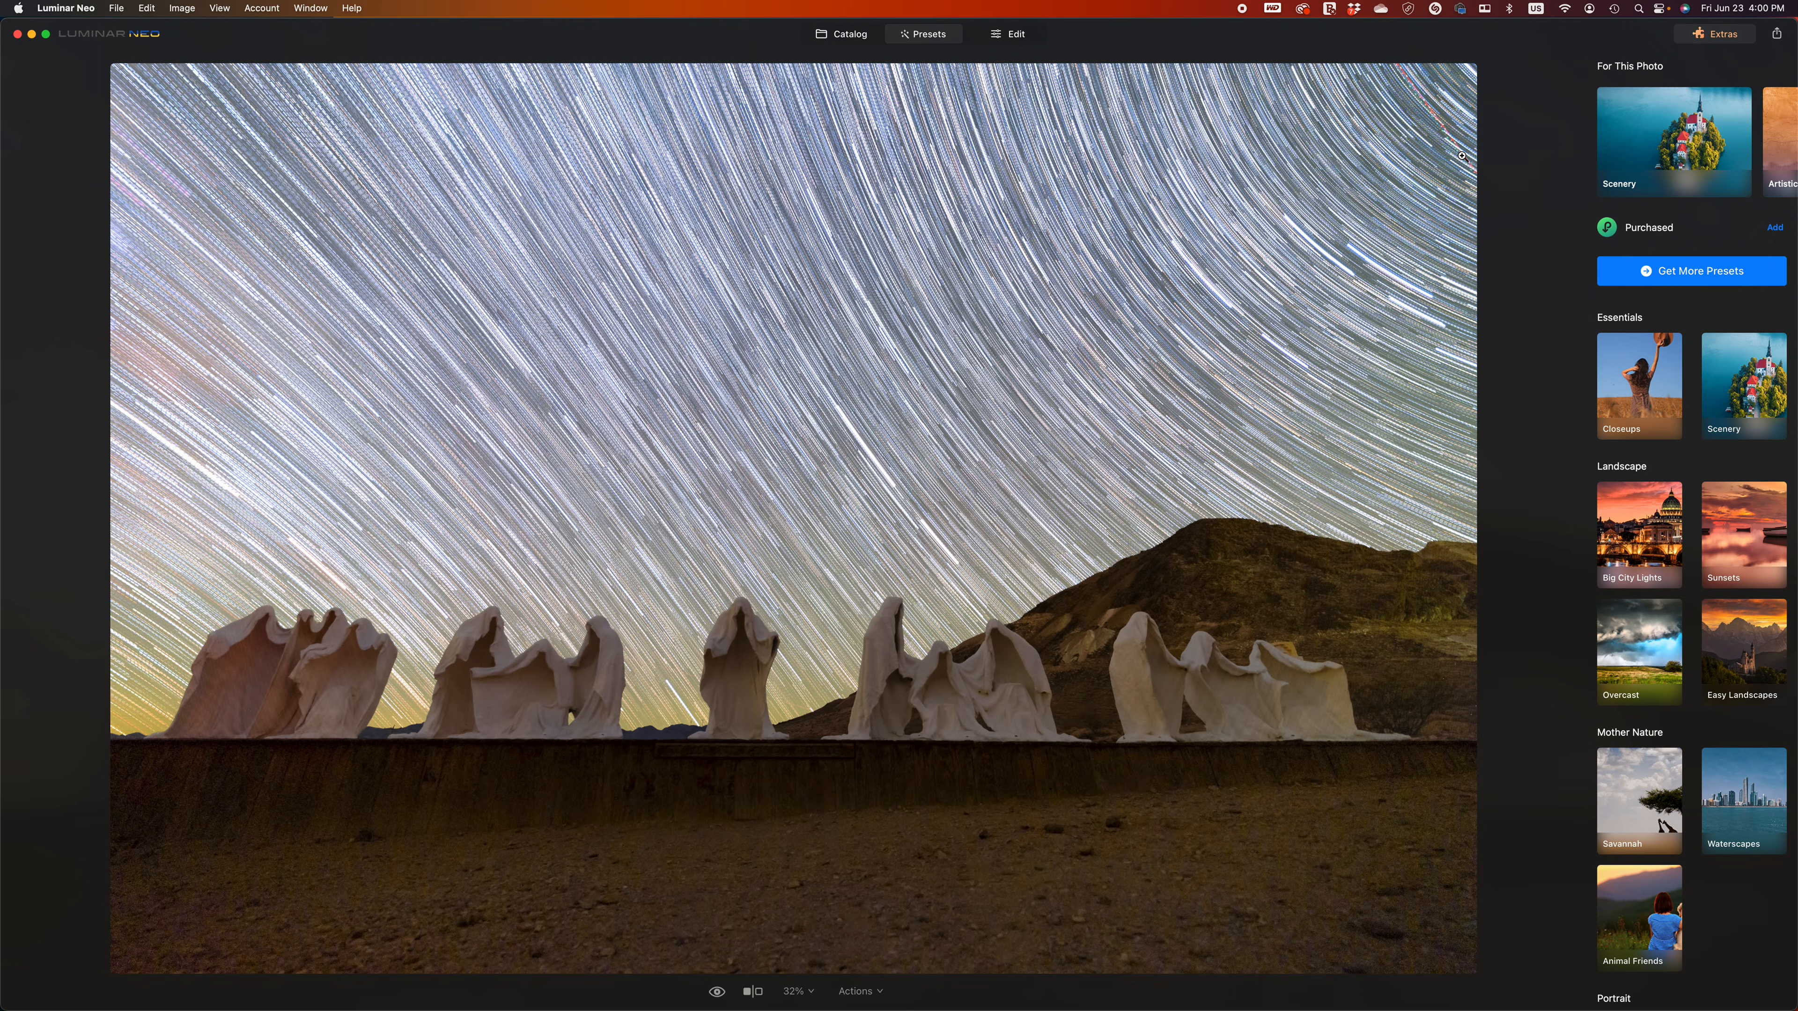
- Browse the presets suggested for this photo and open the Scenery collection
{"action": "left_click", "coordinate": [1781, 137]}
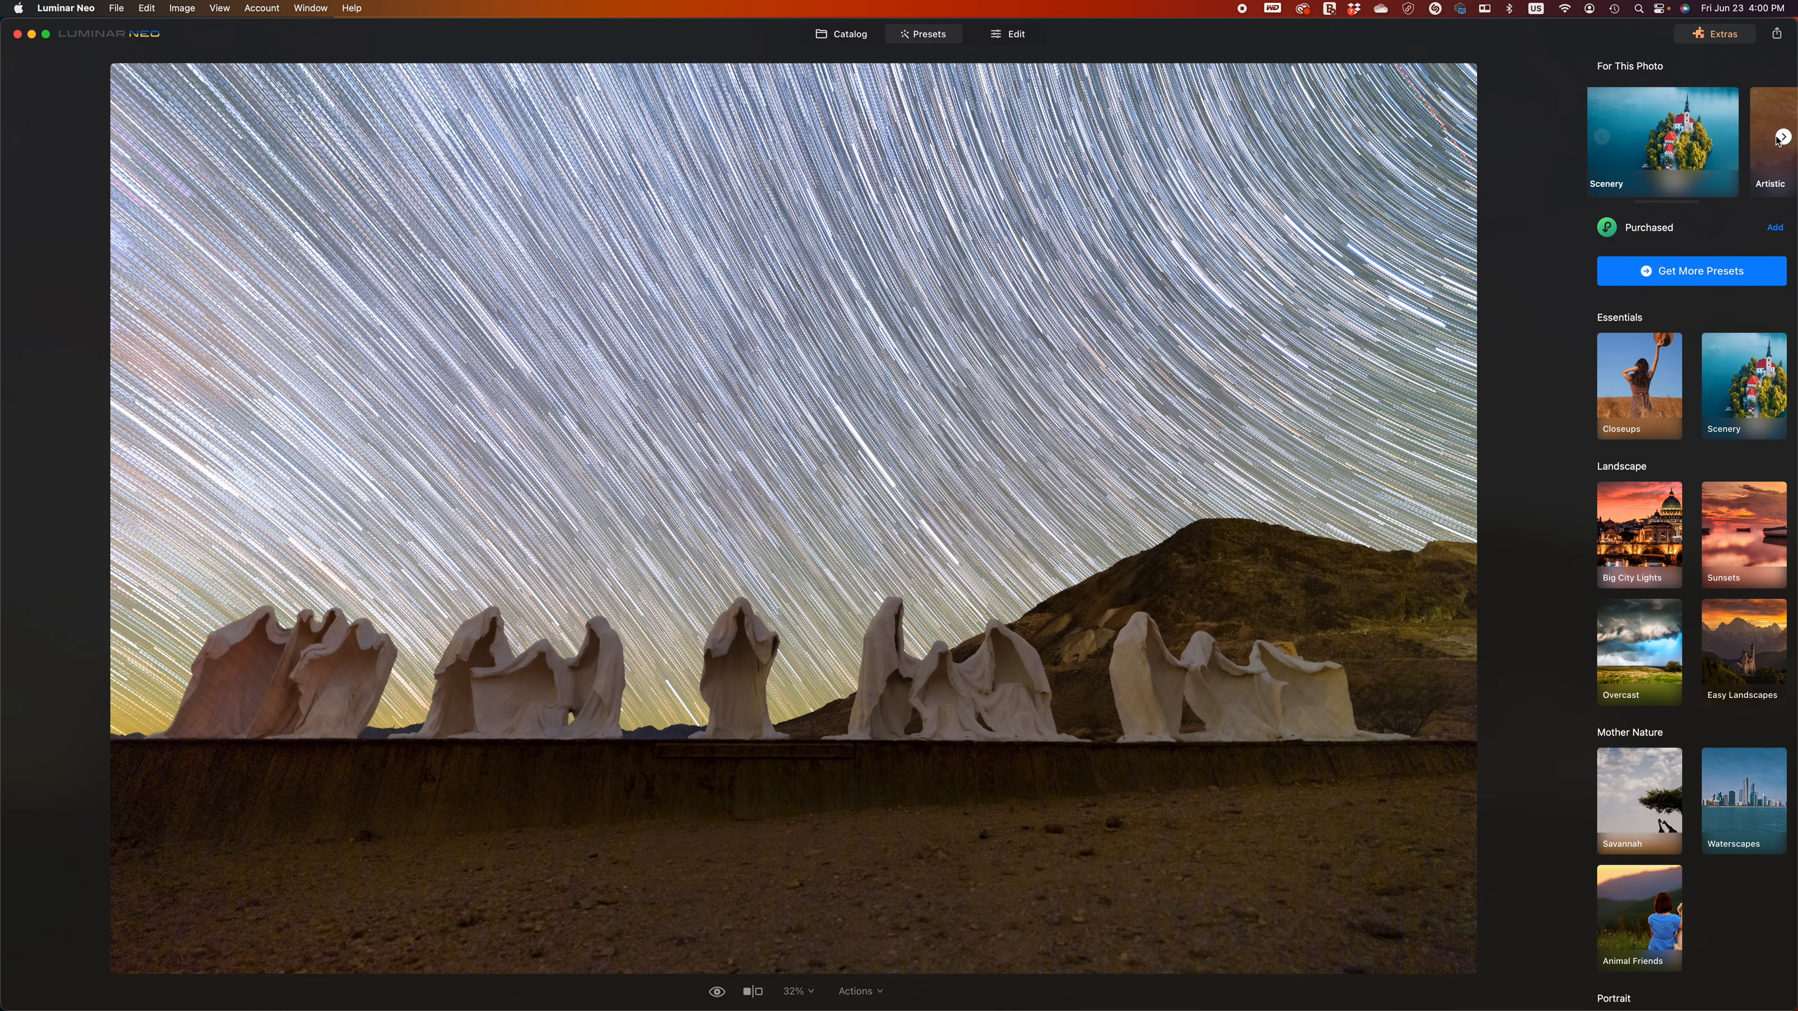
{"action": "left_click", "coordinate": [1779, 139]}
{"action": "left_click", "coordinate": [1597, 140]}
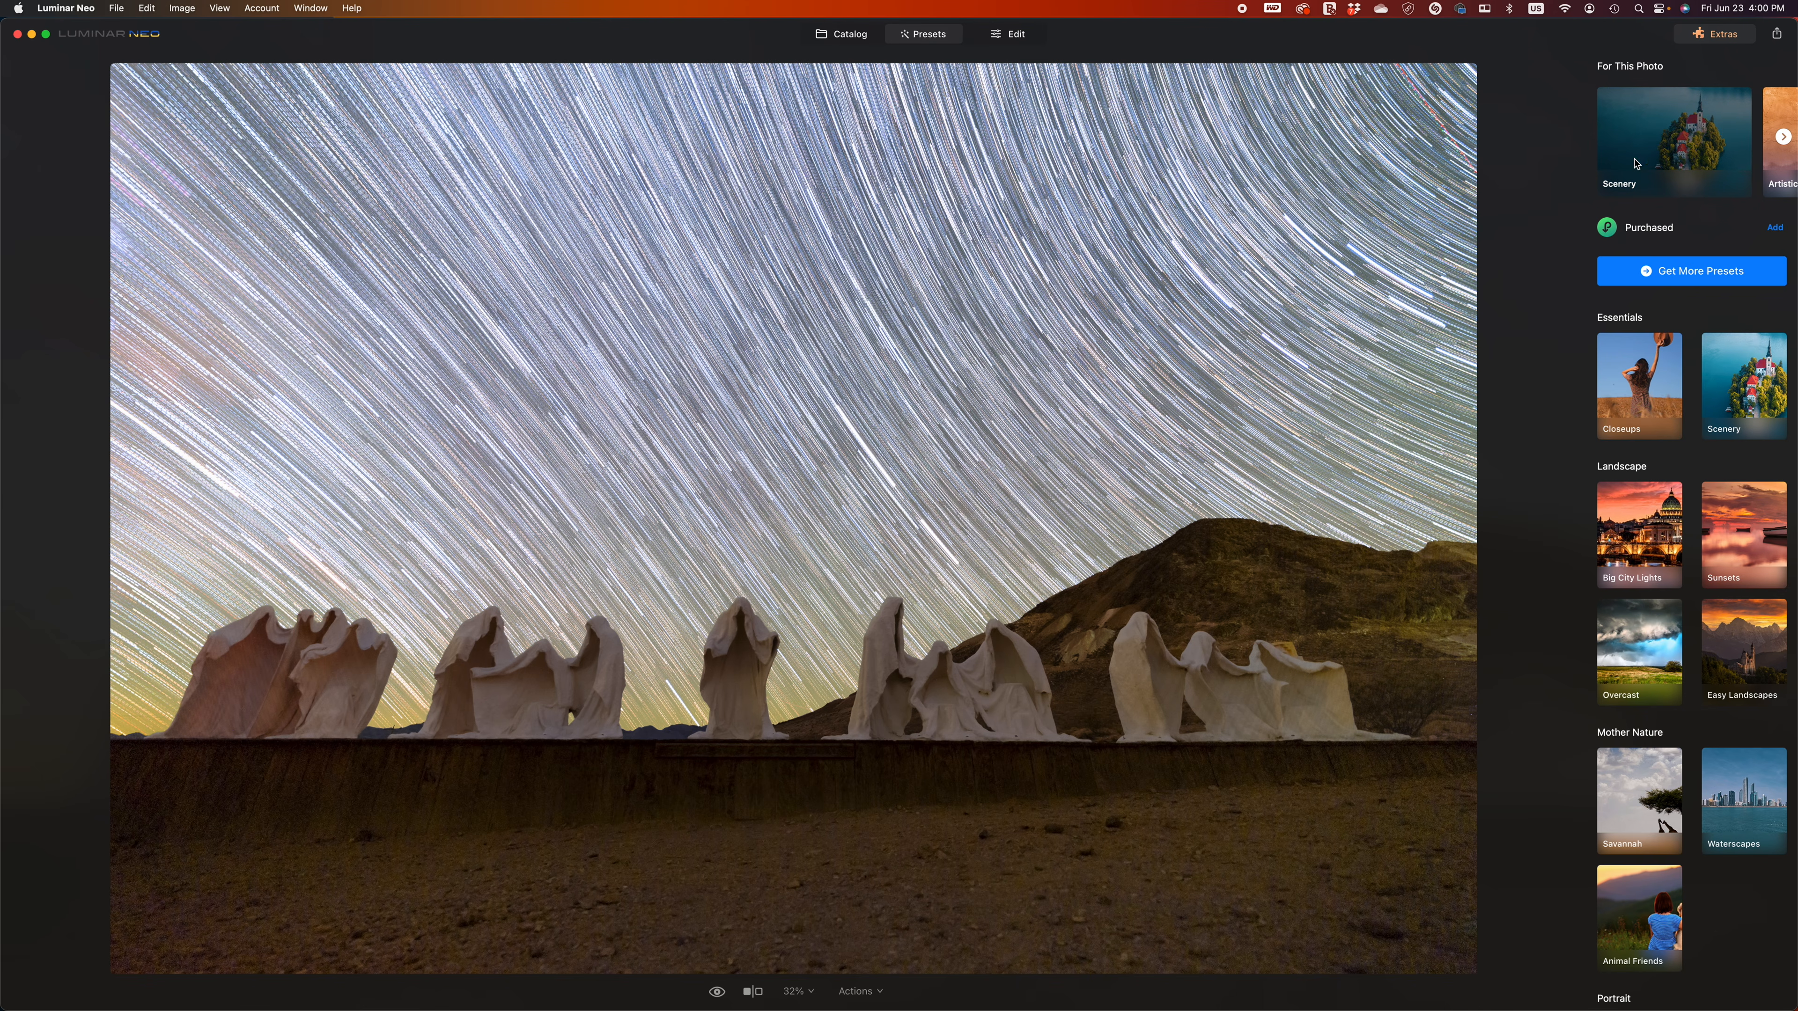
{"action": "left_click", "coordinate": [1636, 163]}
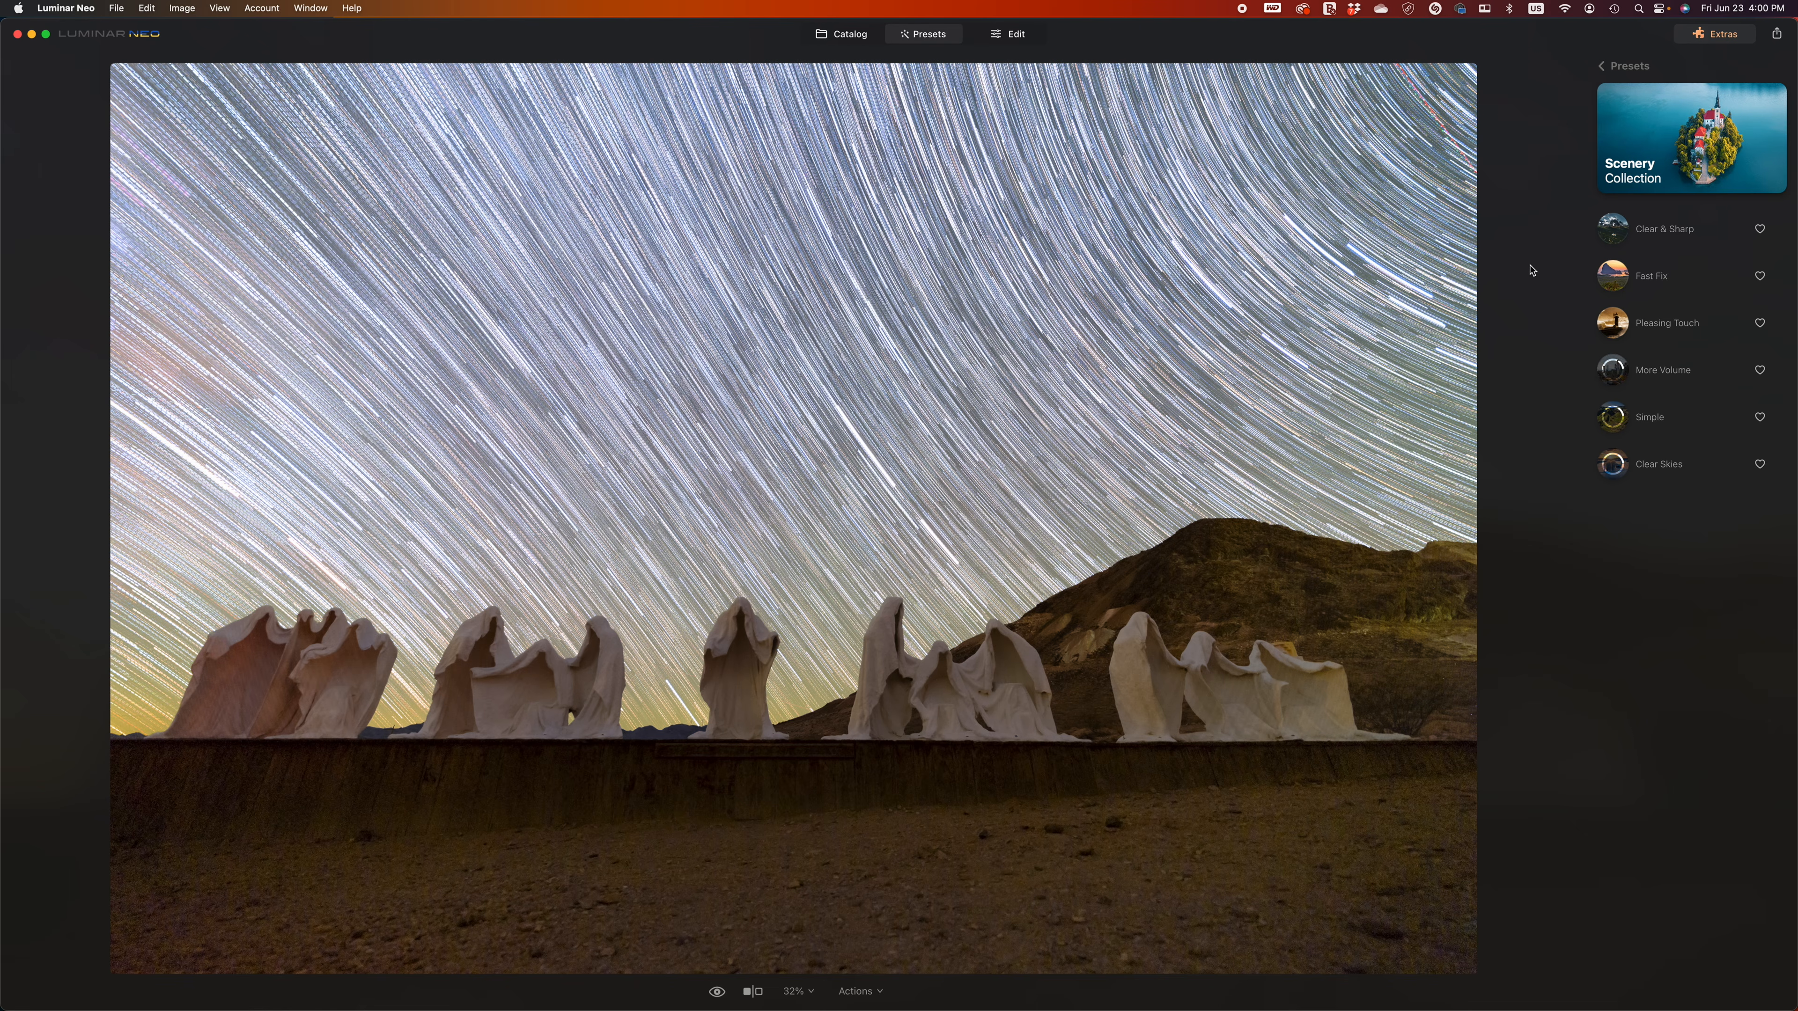
- Try the Scenery presets, apply Fast Fix with its strength adjusted, and return to the preset collections
{"action": "left_click", "coordinate": [1682, 285]}
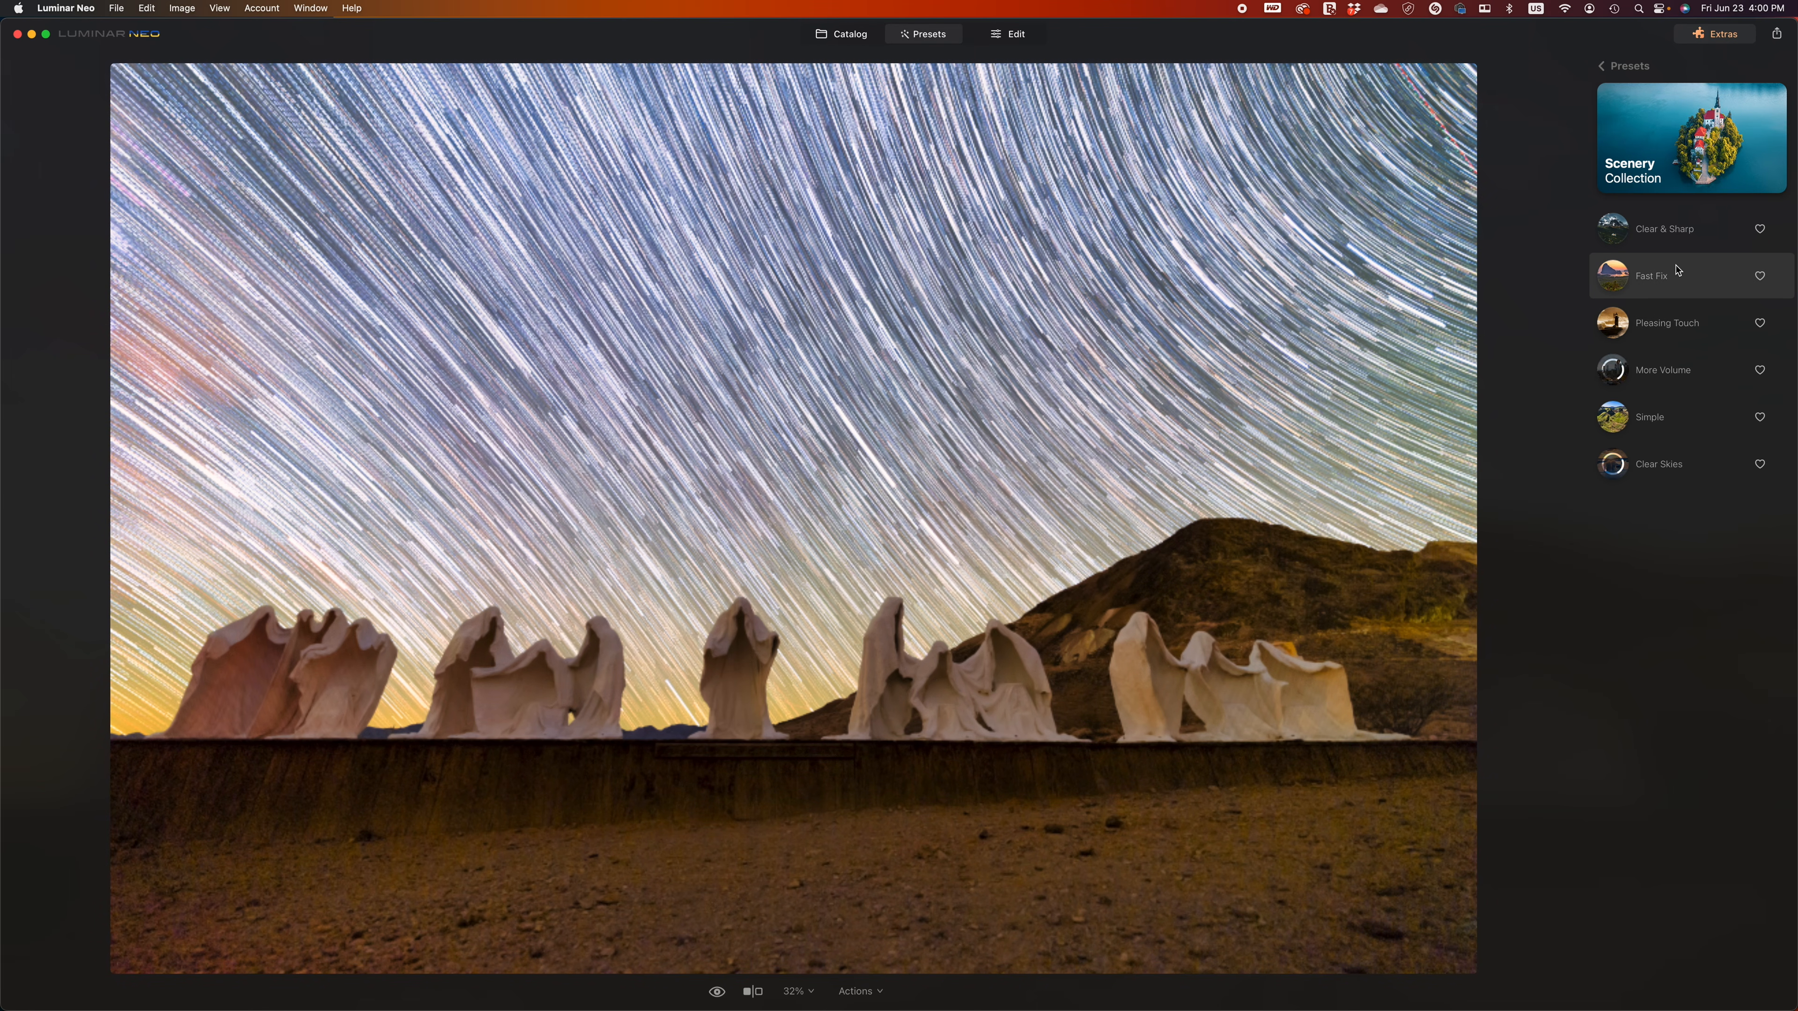
{"action": "left_click", "coordinate": [1681, 246]}
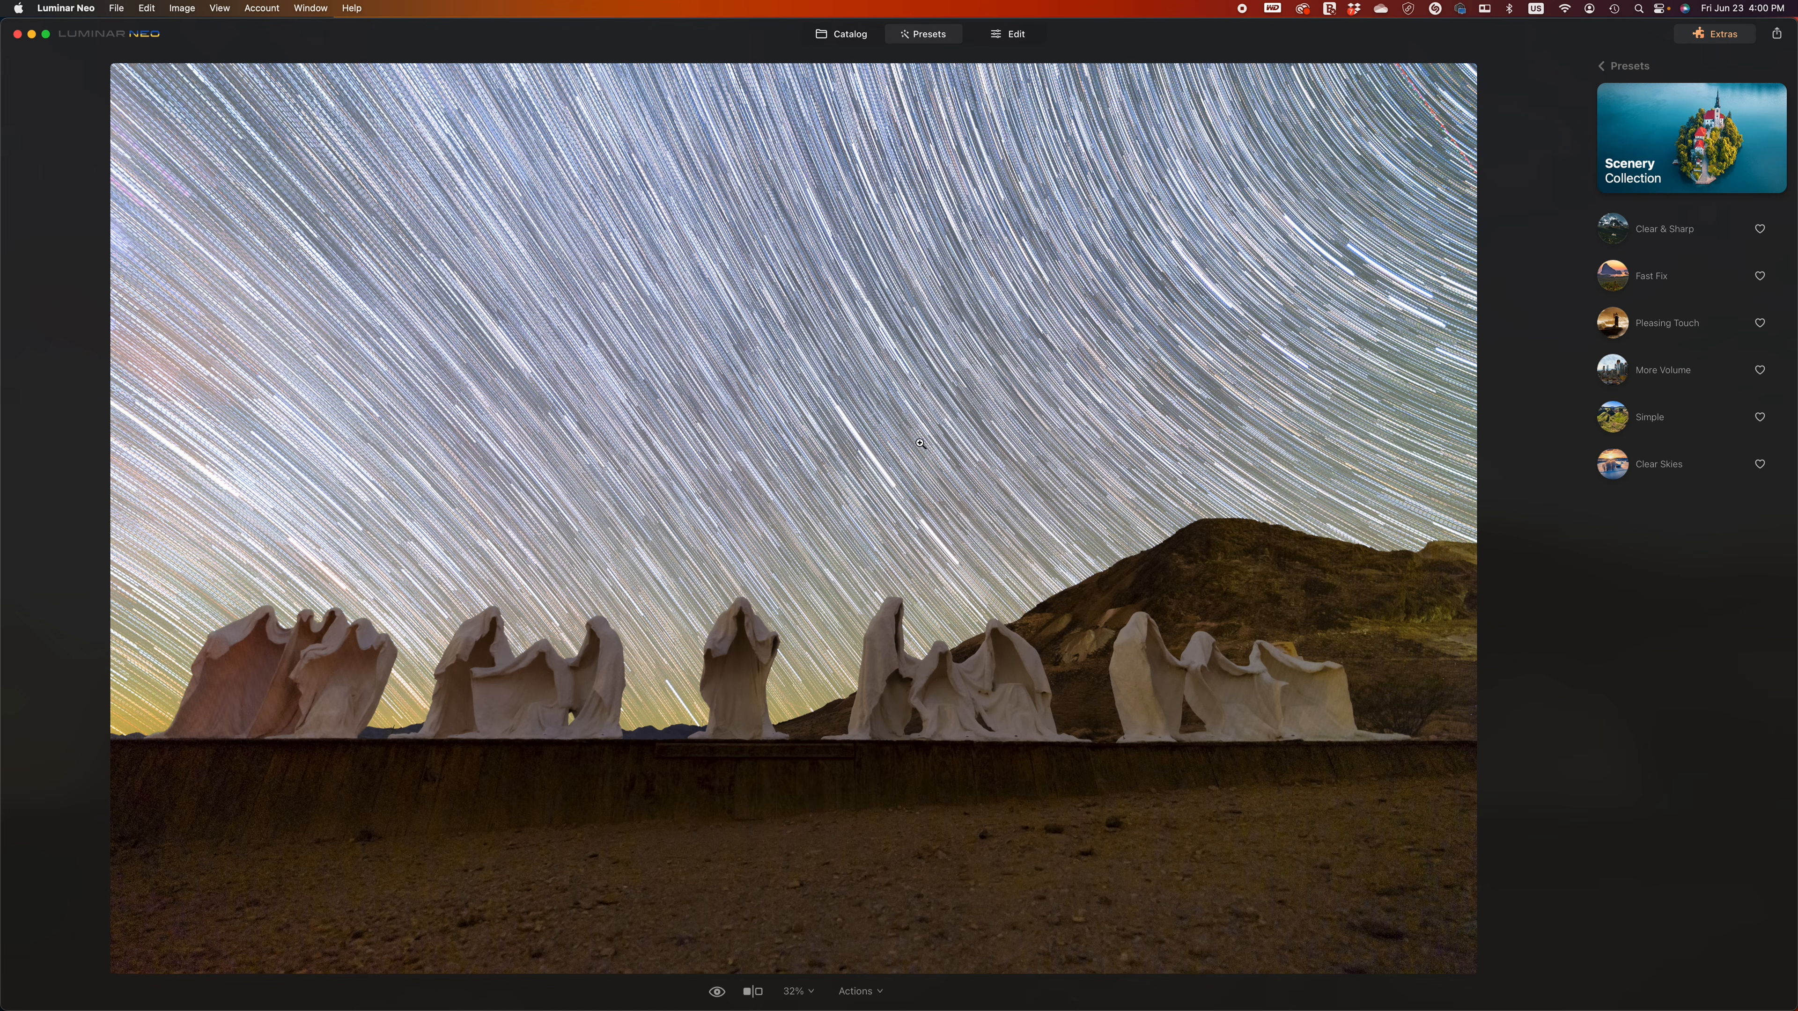
{"action": "left_click", "coordinate": [1671, 279]}
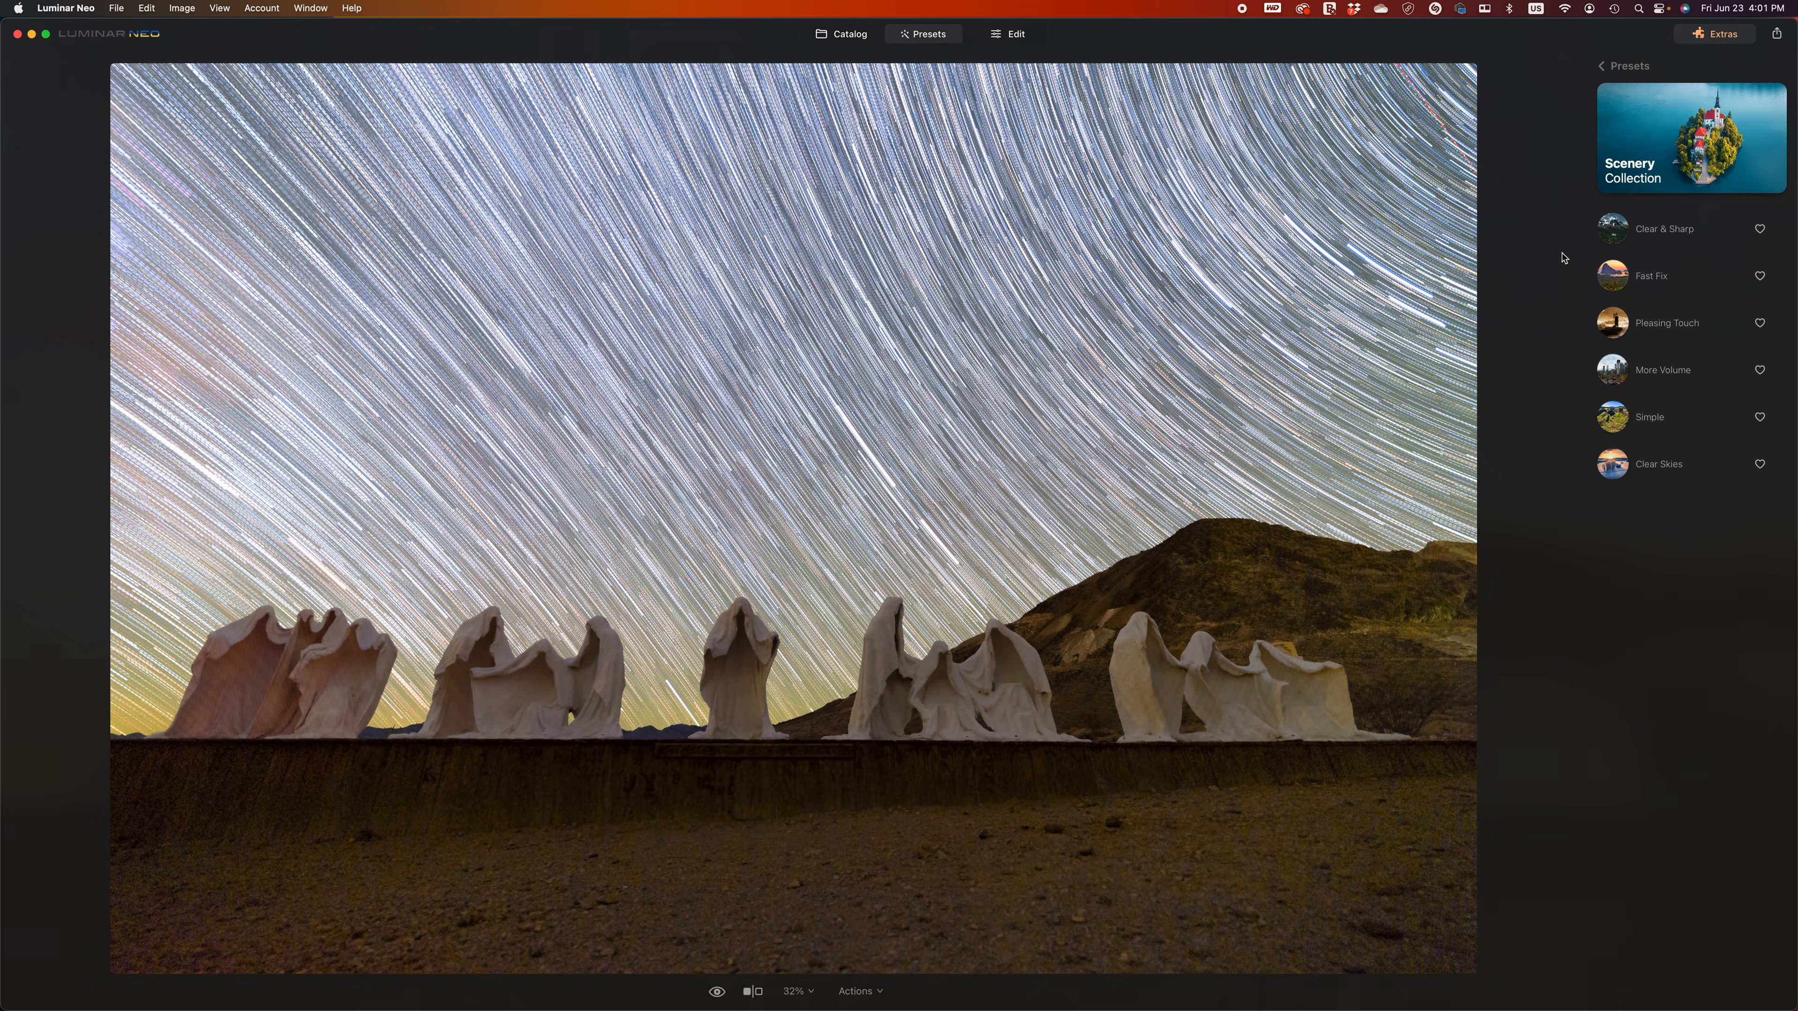
{"action": "left_click", "coordinate": [1656, 283]}
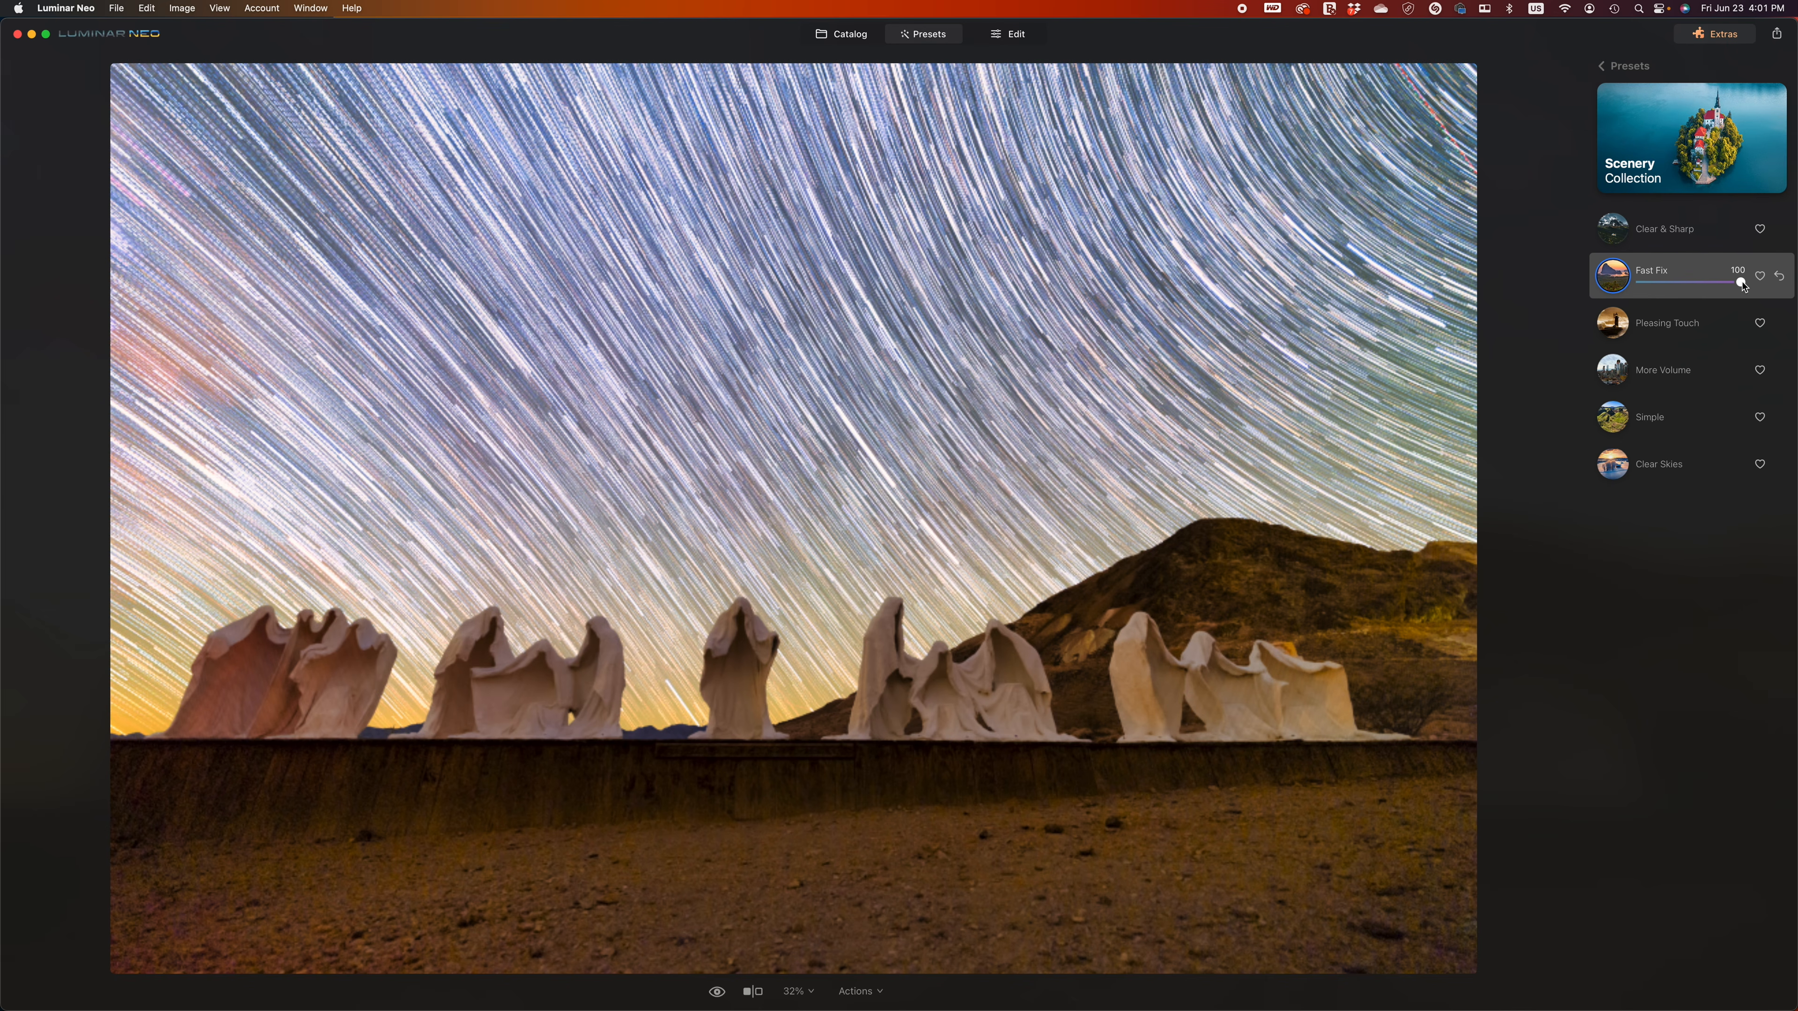
{"action": "left_click_drag", "start_coordinate": [1744, 285], "coordinate": [1795, 305]}
{"action": "left_click", "coordinate": [1611, 69]}
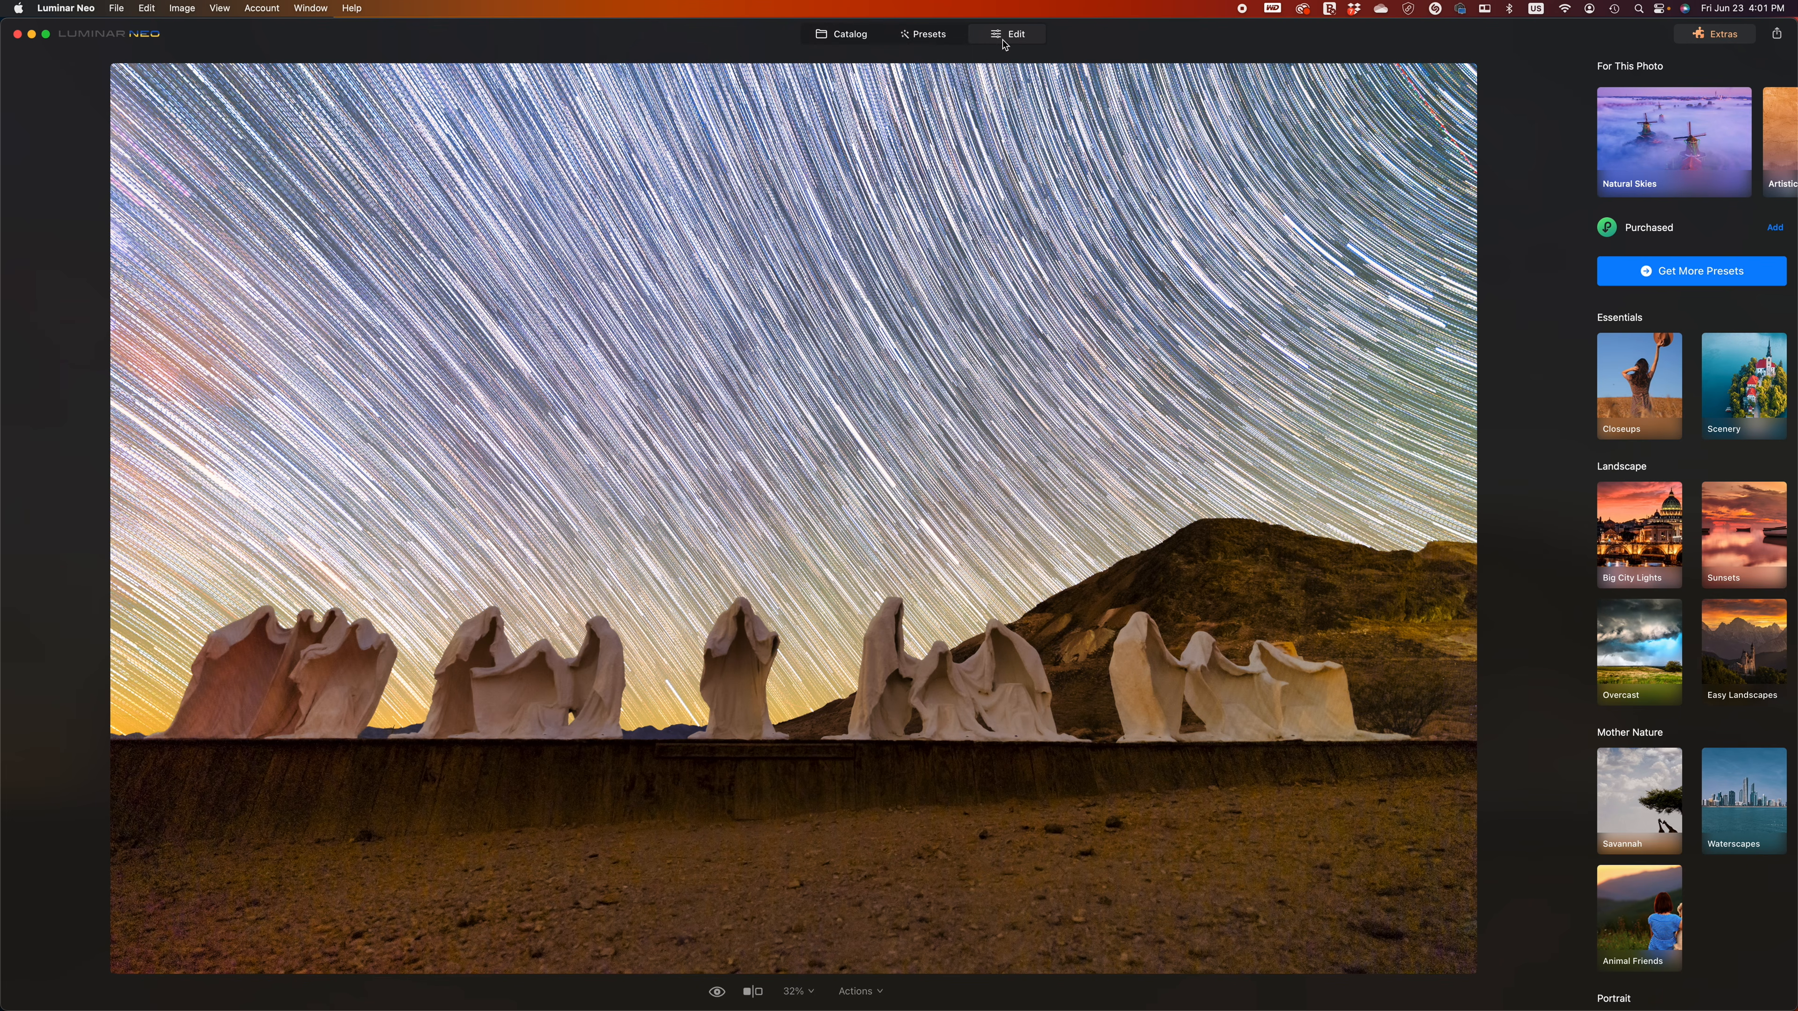
- Edit the star trails photo with the Enhance tool, setting Accent to 16, and open the tool's masking options
{"action": "key", "text": "e"}
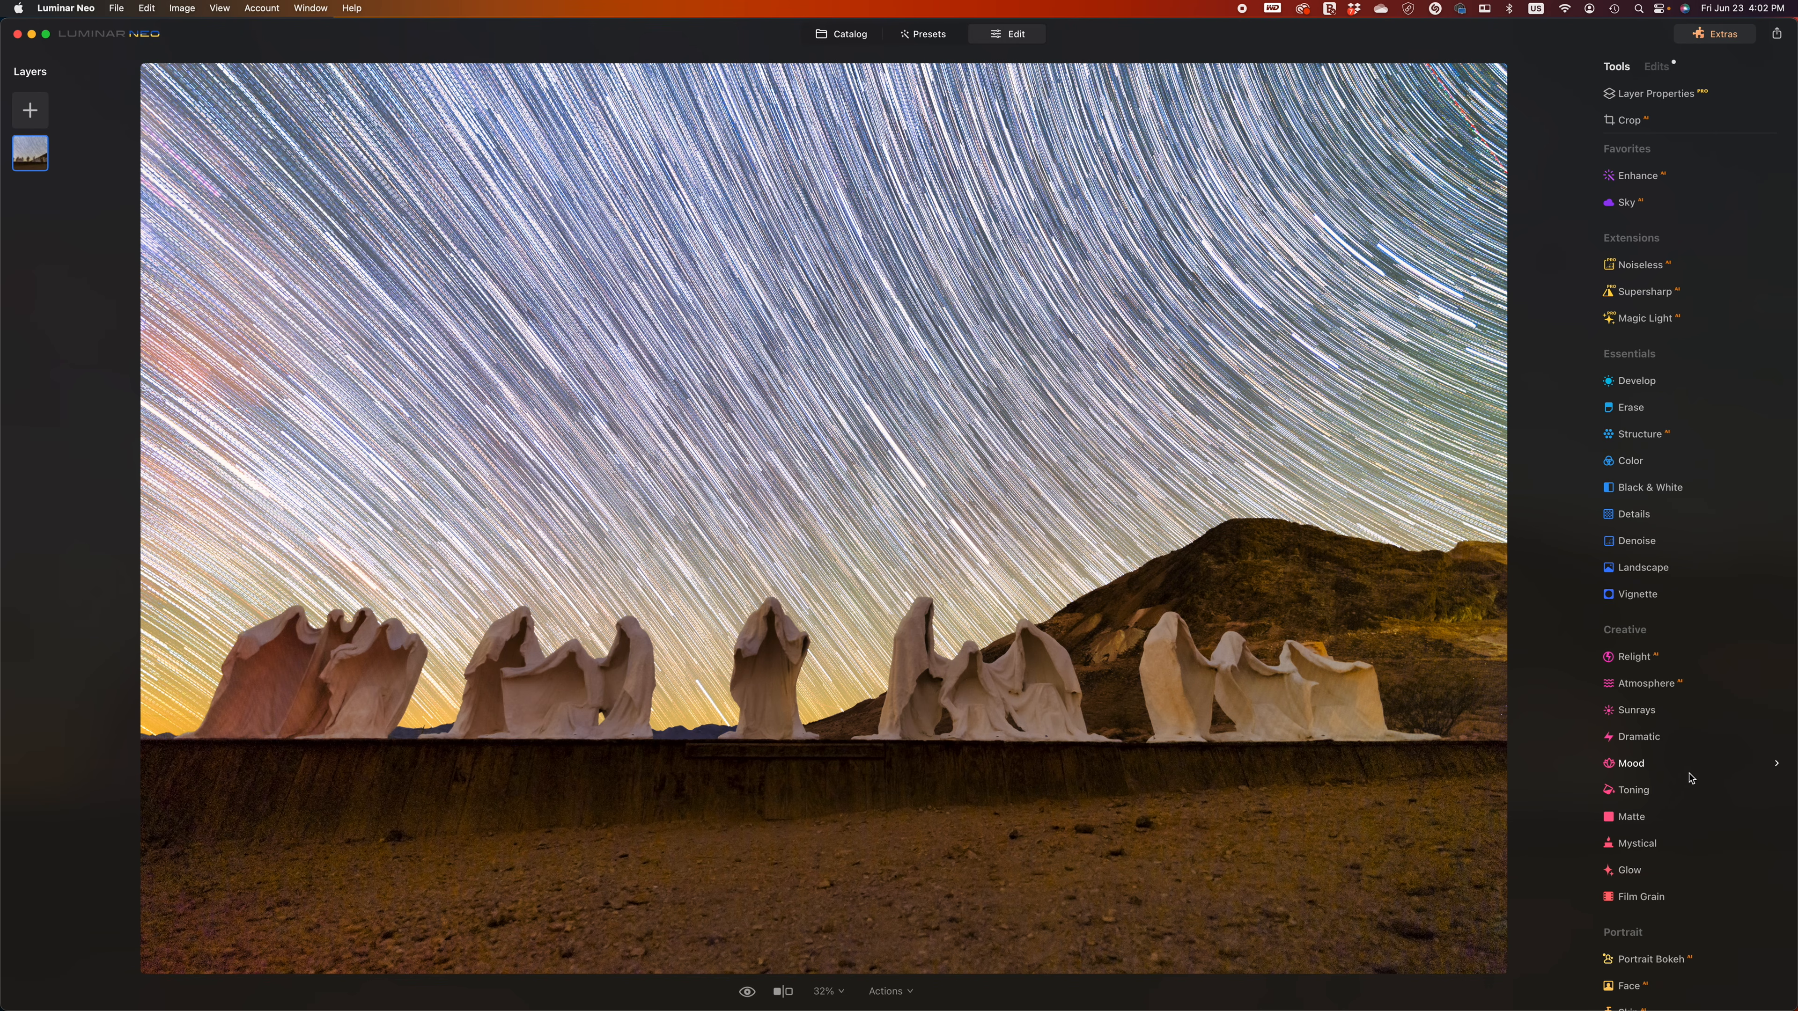
{"action": "left_click", "coordinate": [1633, 177]}
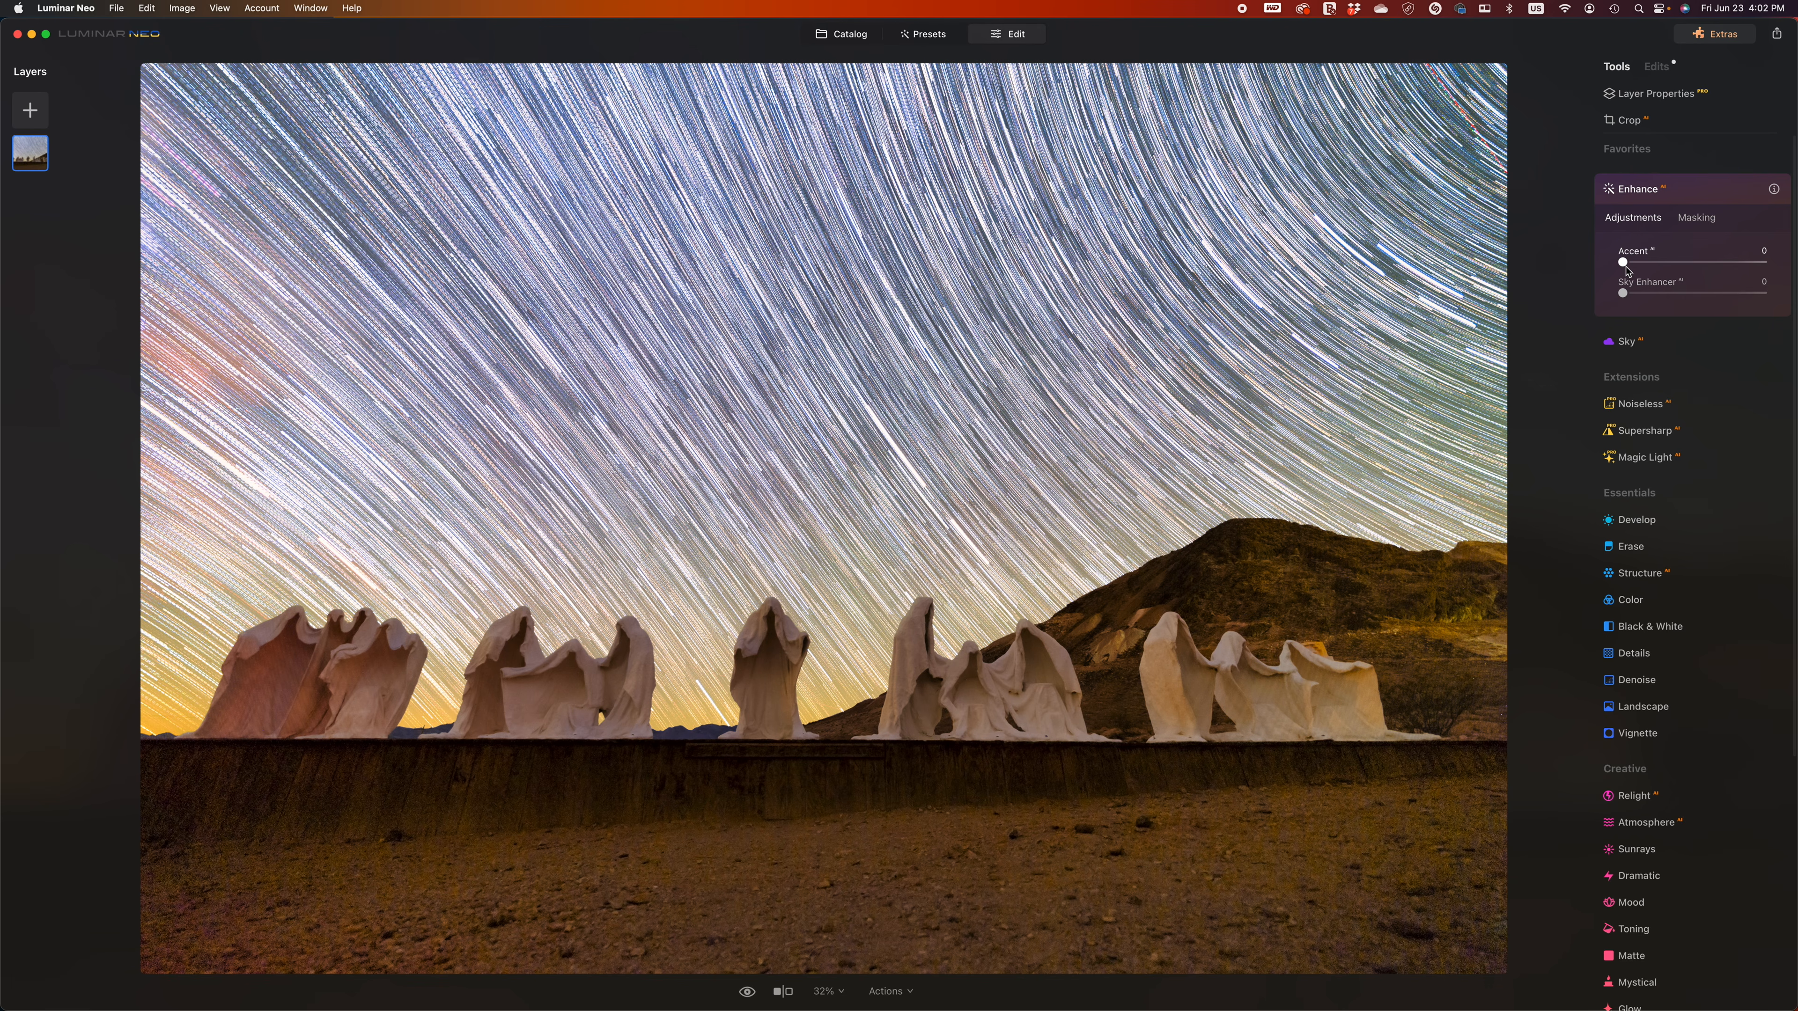
{"action": "left_click", "coordinate": [1628, 265]}
{"action": "left_click_drag", "start_coordinate": [1629, 267], "coordinate": [1757, 264]}
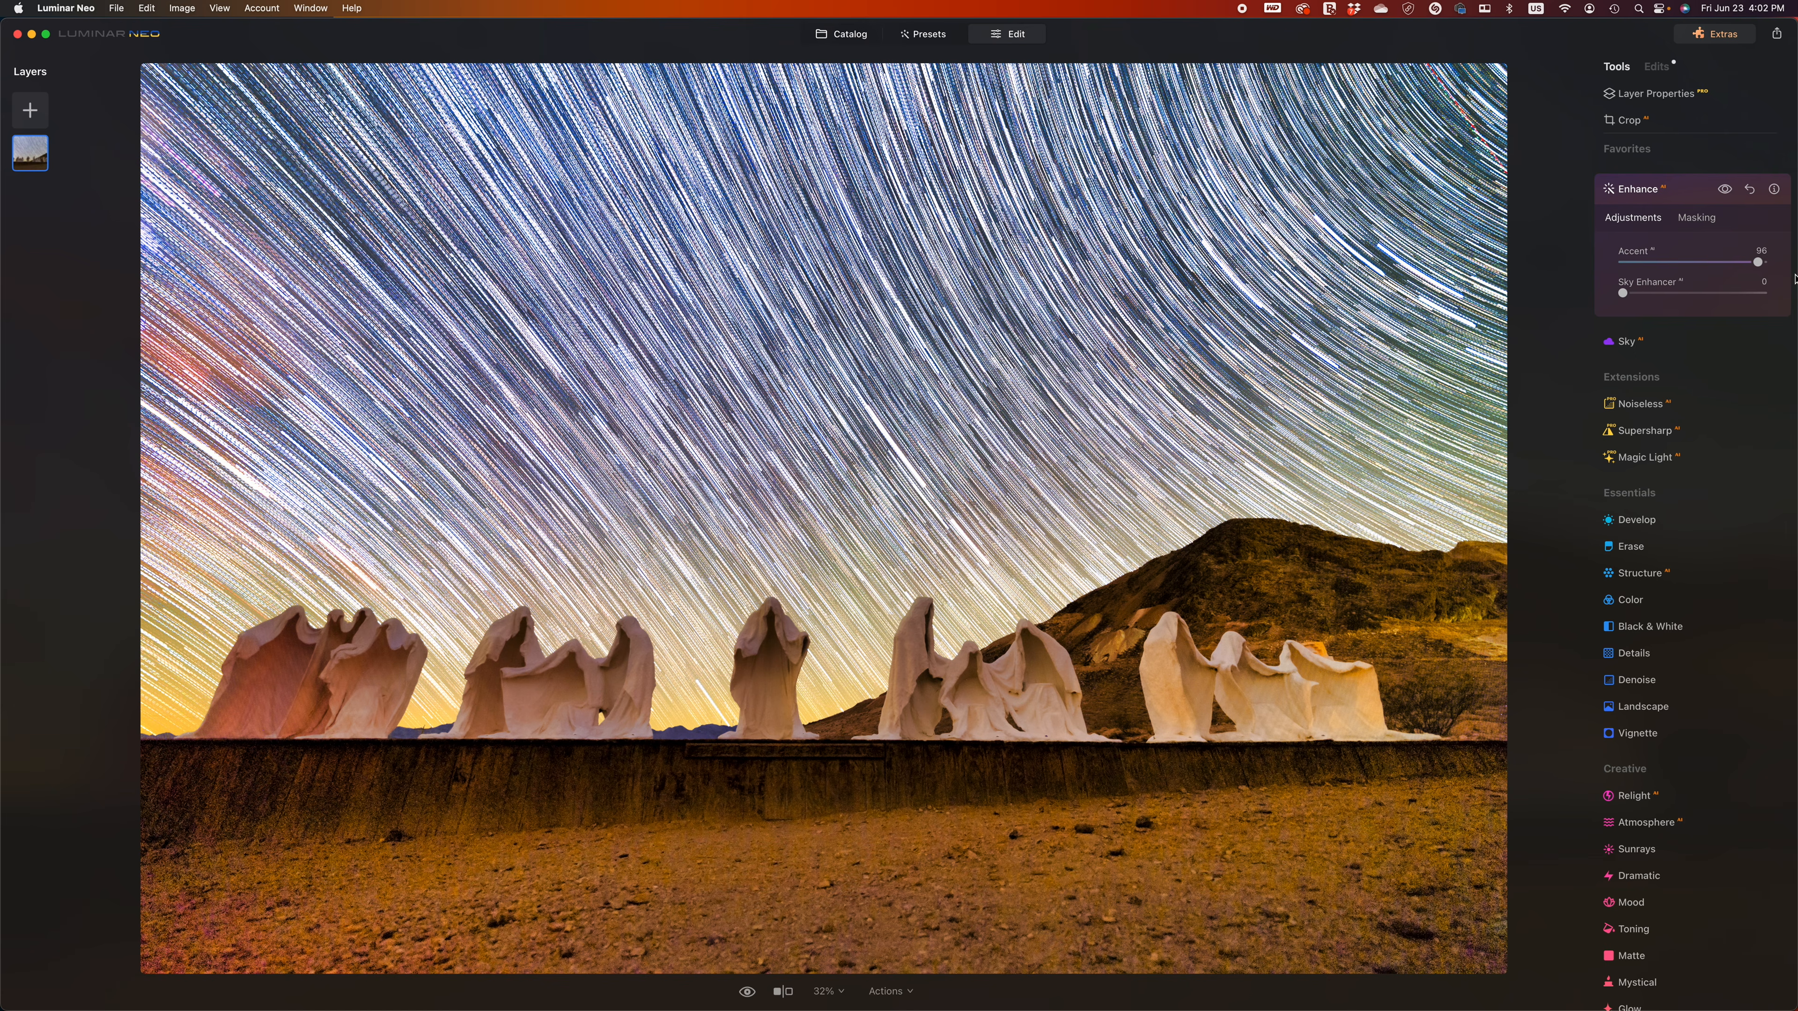
{"action": "left_click_drag", "start_coordinate": [1761, 268], "coordinate": [1650, 268]}
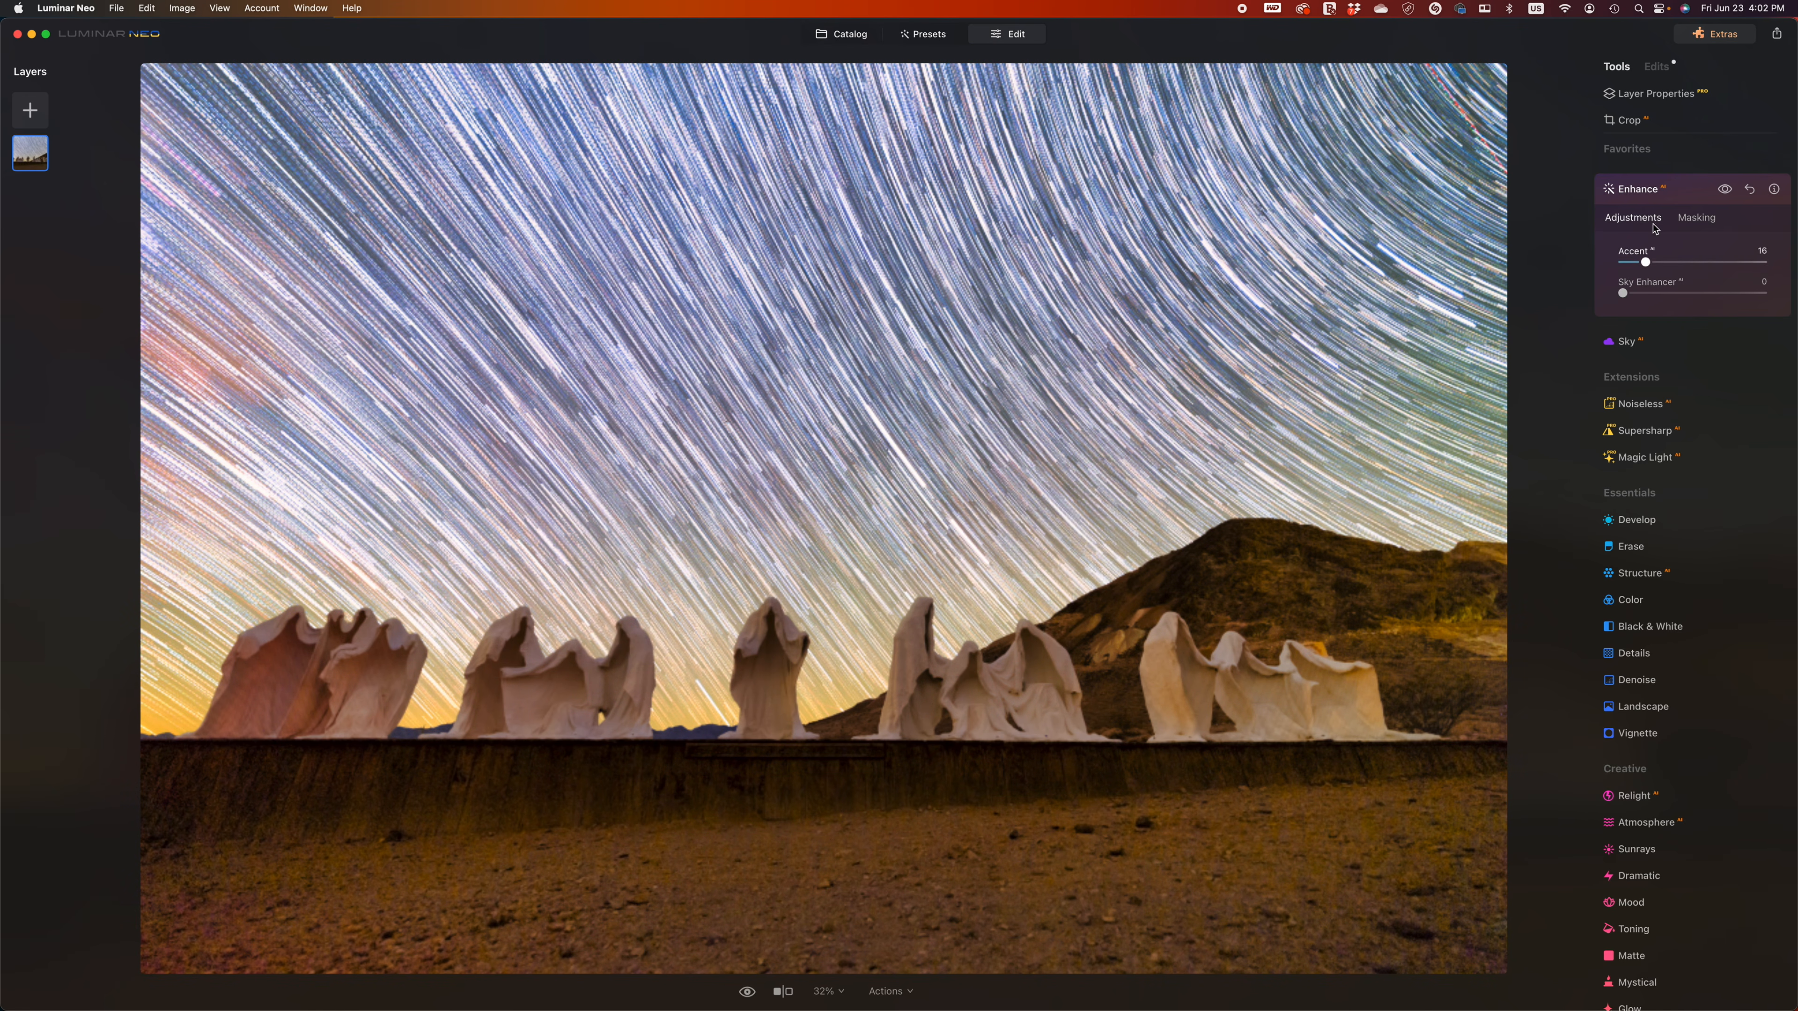
{"action": "left_click", "coordinate": [1696, 219]}
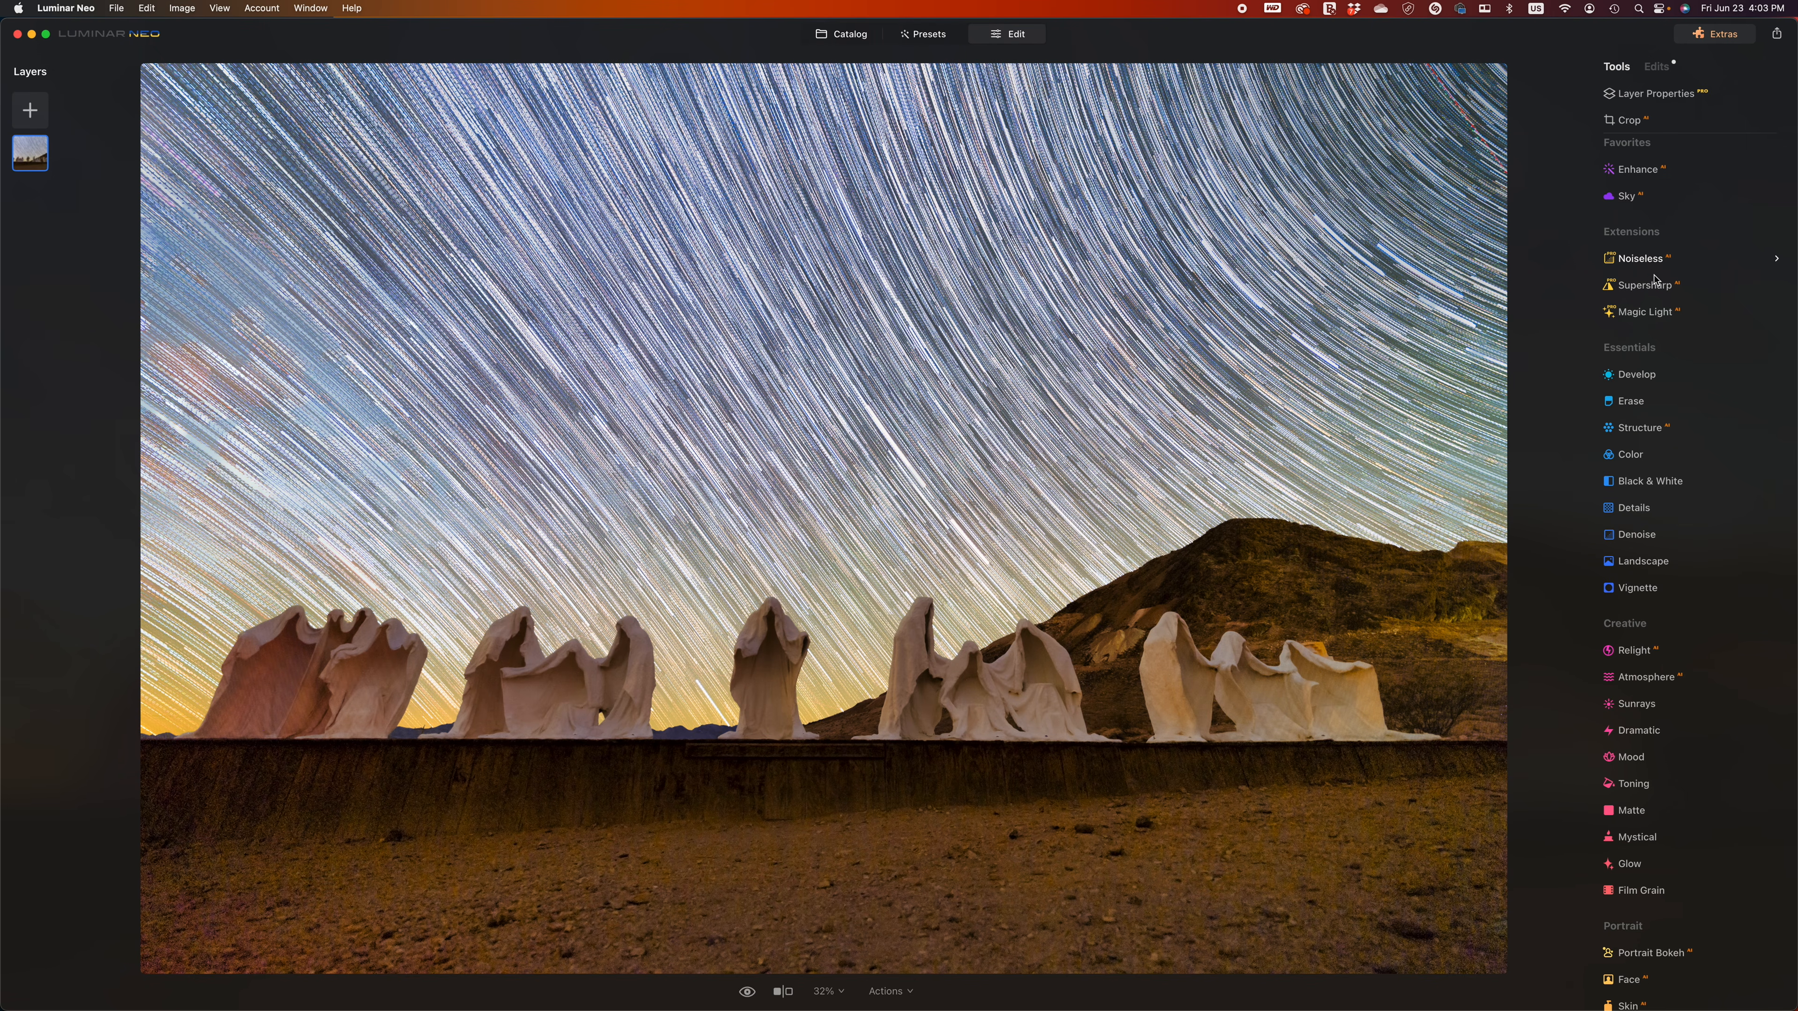
- Reduce the photo's noise with Noiseless at the Middle level and compare before and after at 100% zoom
{"action": "left_click", "coordinate": [1653, 259]}
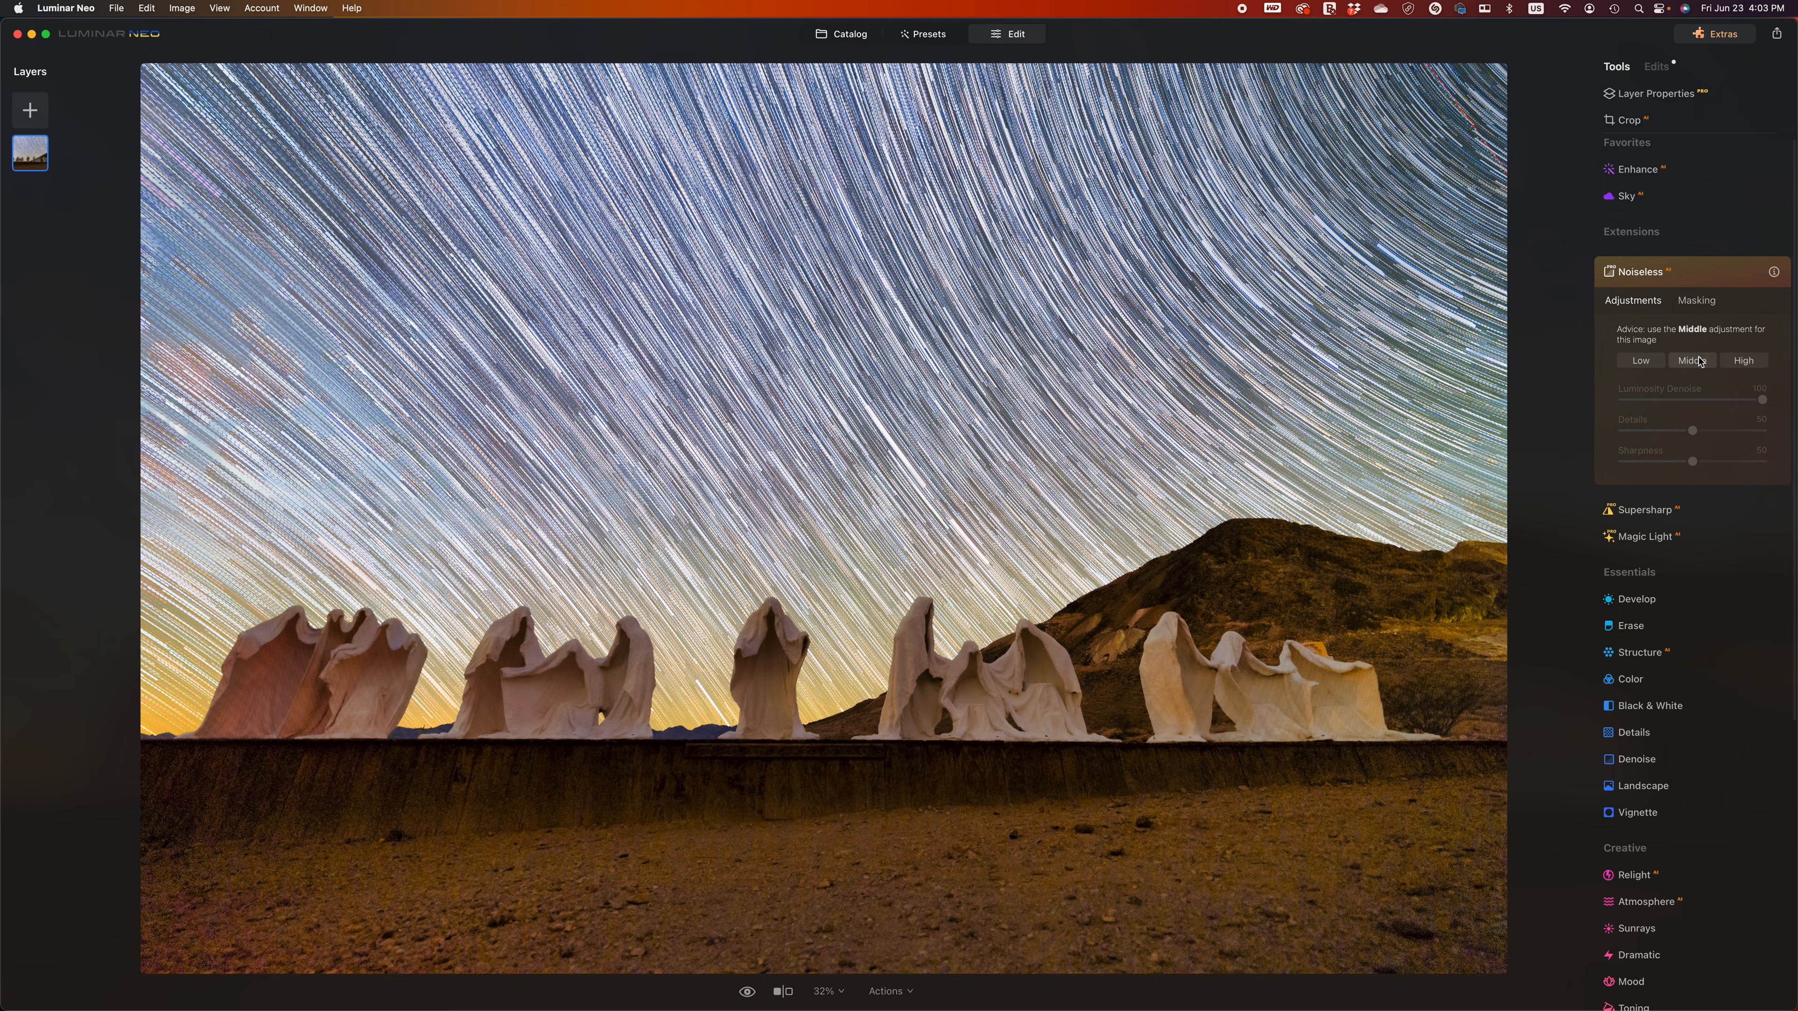
{"action": "left_click", "coordinate": [1698, 361]}
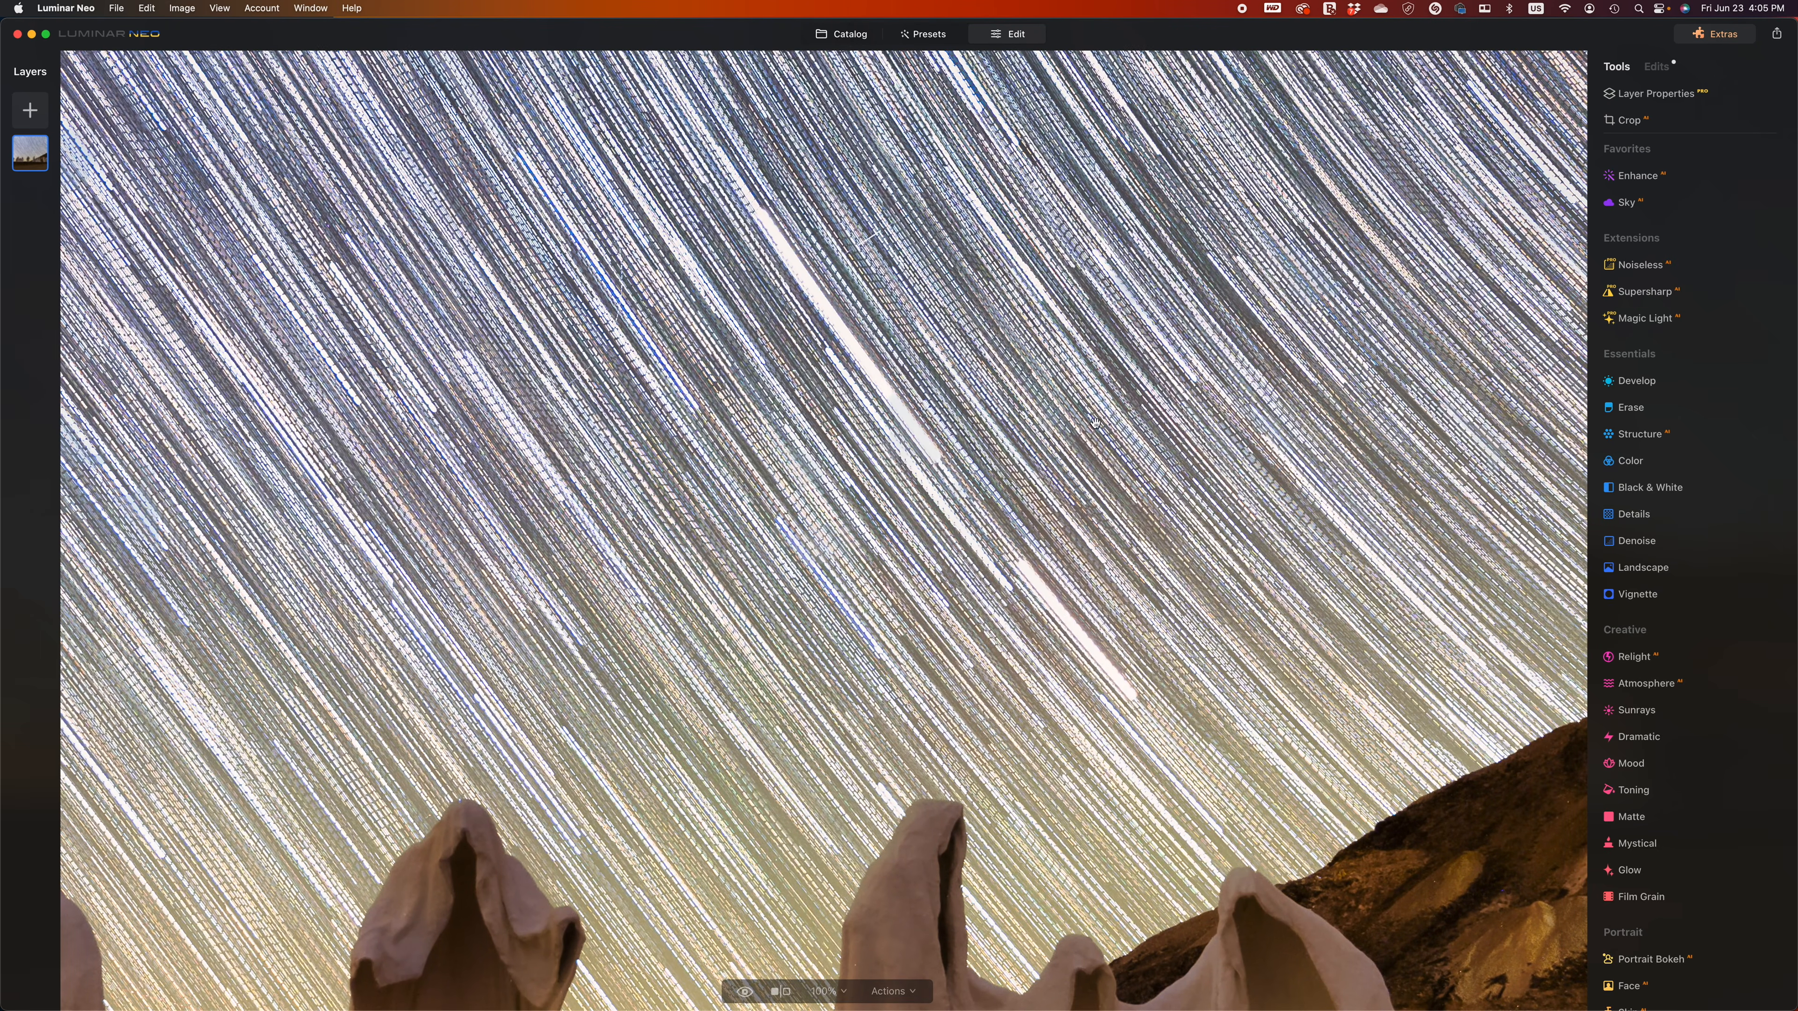
{"action": "left_click_drag", "start_coordinate": [1053, 593], "coordinate": [859, 212]}
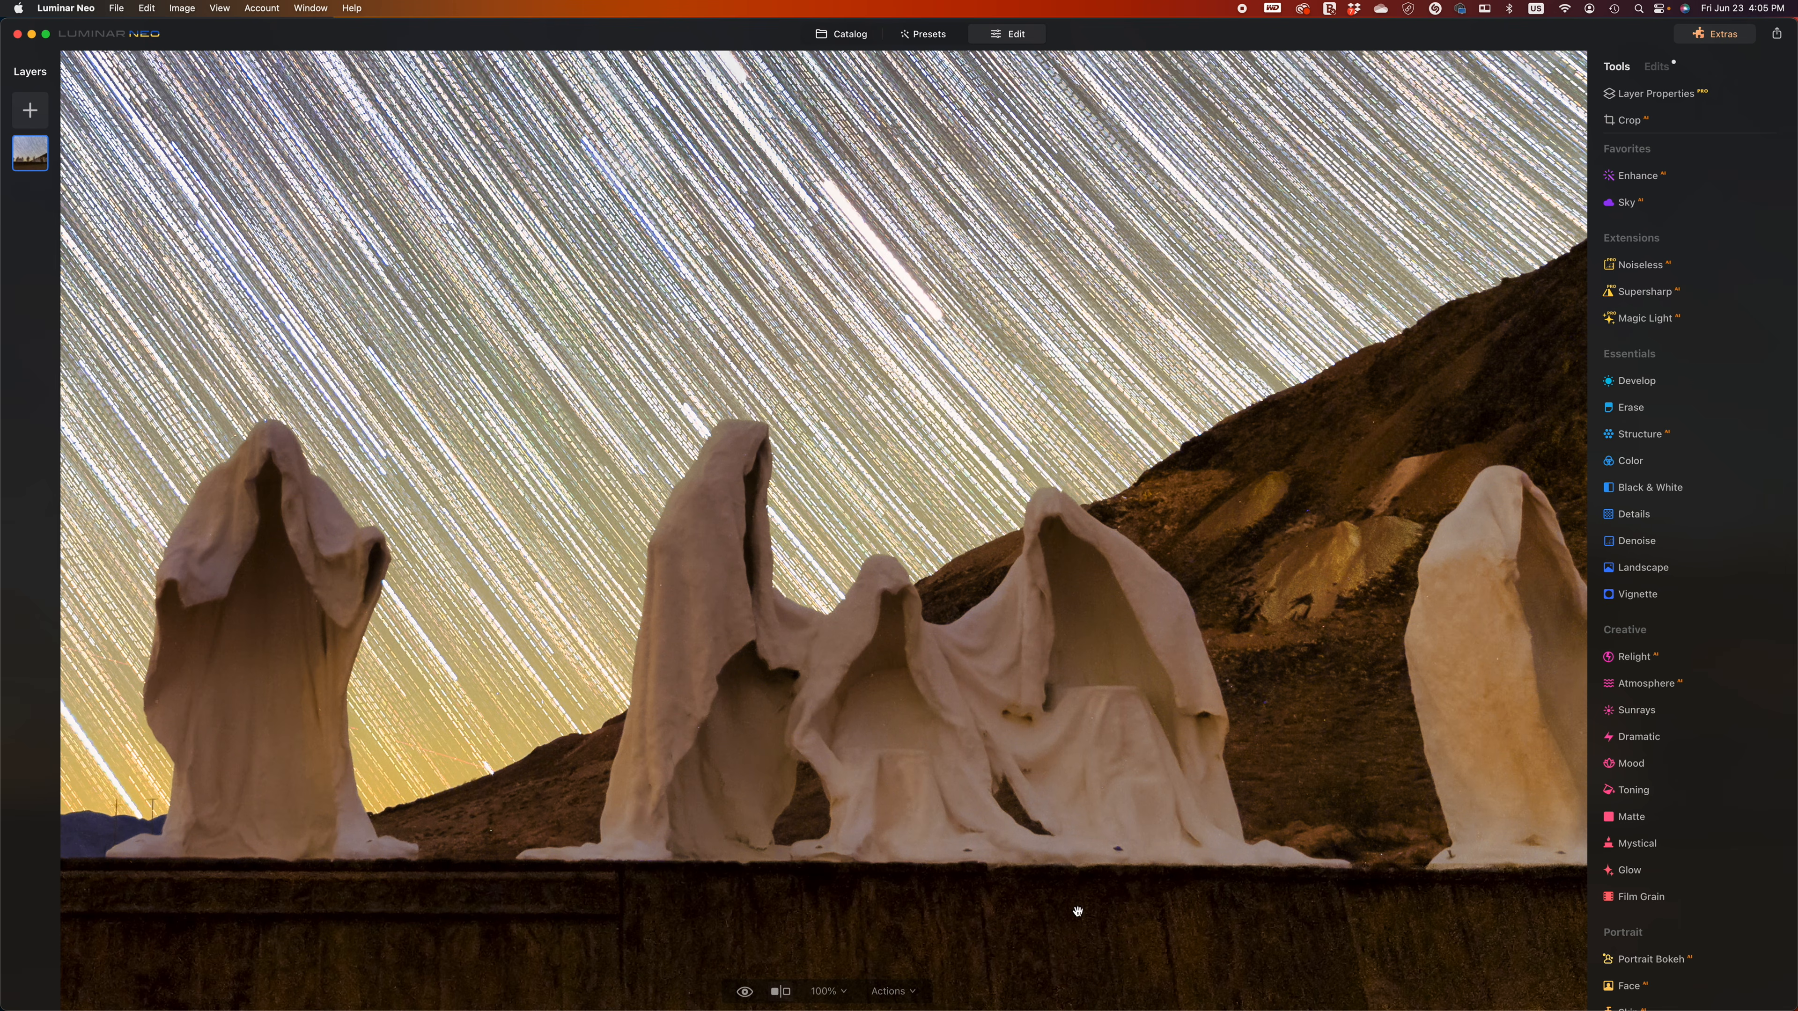
{"action": "left_click", "coordinate": [782, 991]}
{"action": "left_click_drag", "start_coordinate": [922, 535], "coordinate": [896, 582]}
{"action": "left_click", "coordinate": [1111, 511]}
{"action": "left_click_drag", "start_coordinate": [1170, 582], "coordinate": [847, 588]}
{"action": "key", "text": "semicolon"}
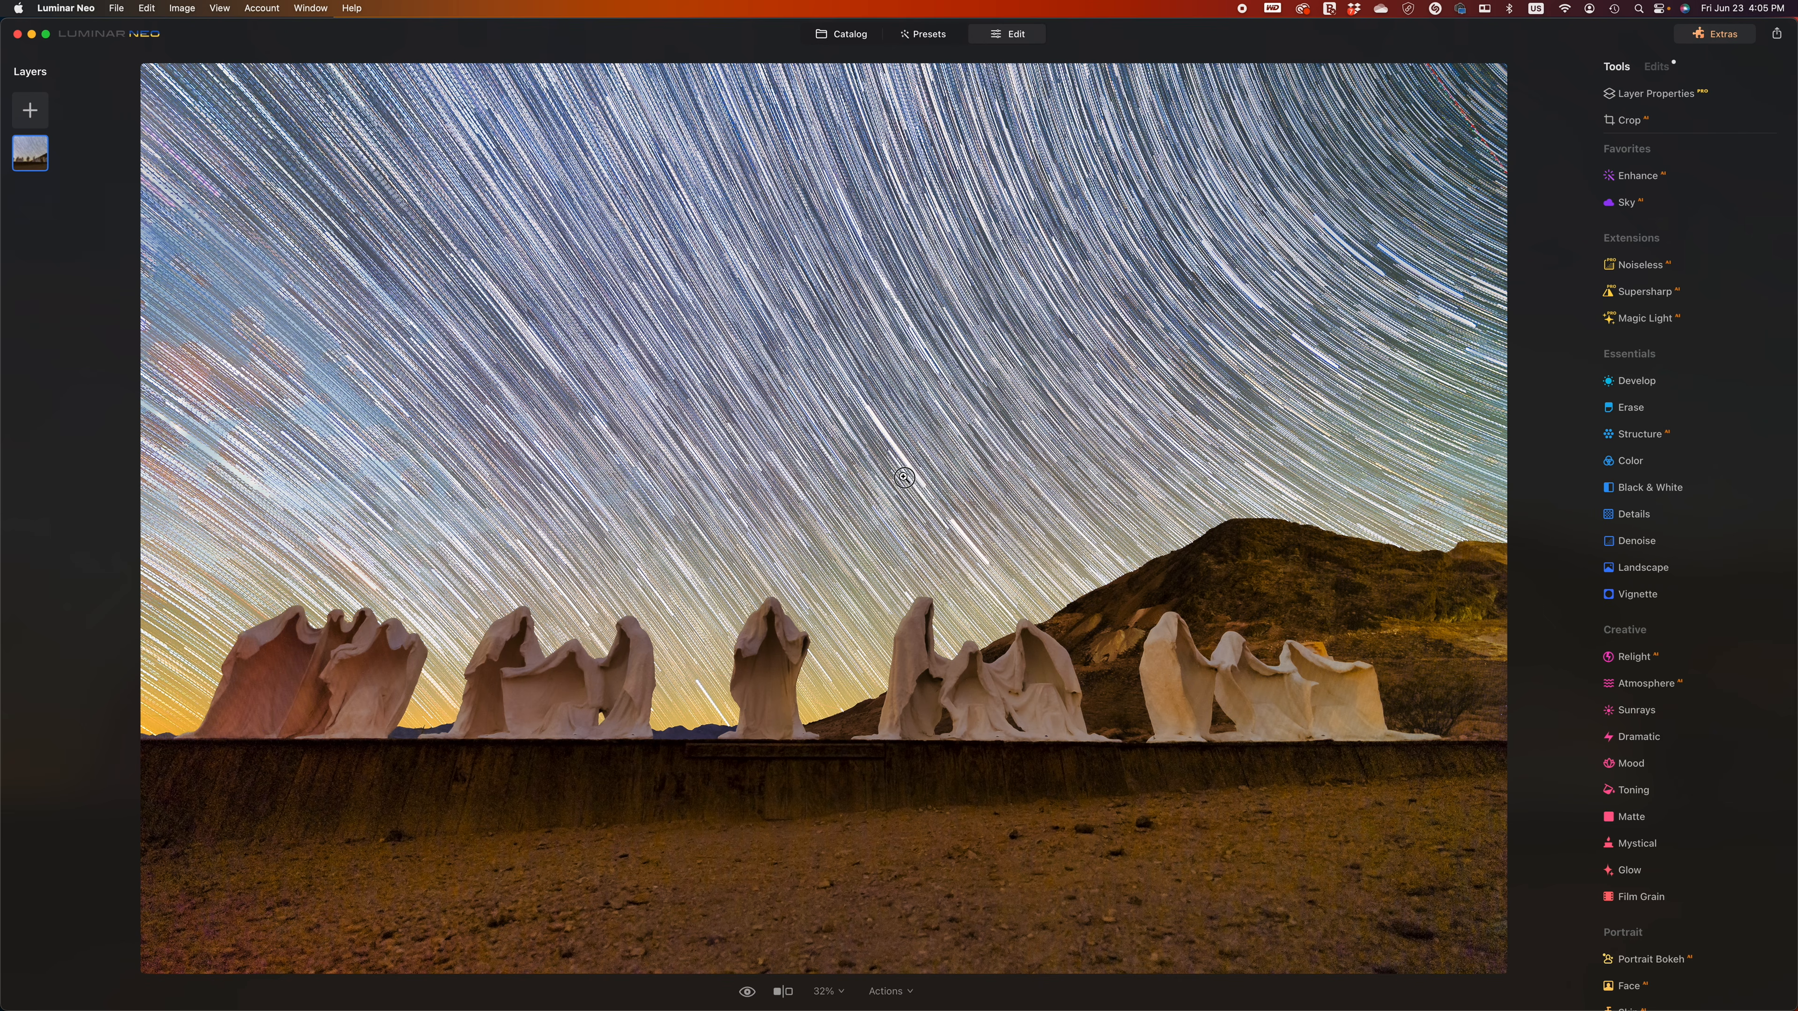
- Review the edits applied to the star trails photo, including Develop, and look through the available editing tools
{"action": "left_click", "coordinate": [1655, 67]}
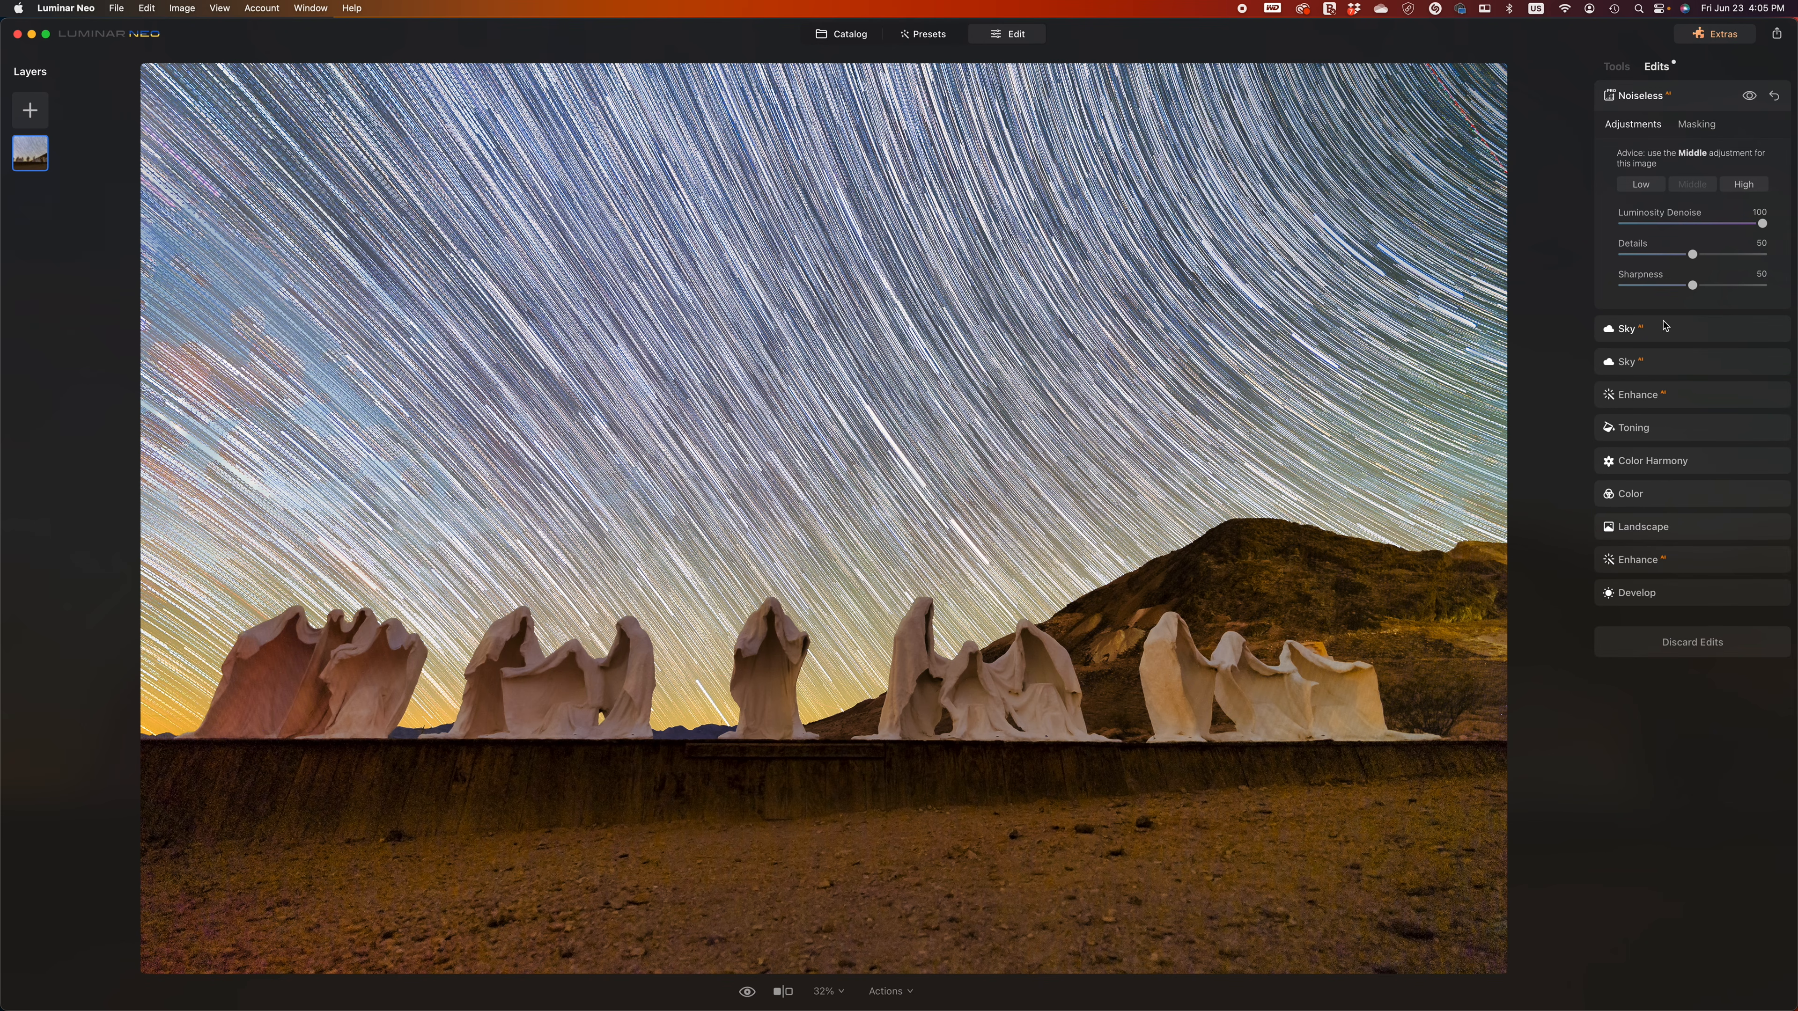
{"action": "left_click", "coordinate": [1636, 592]}
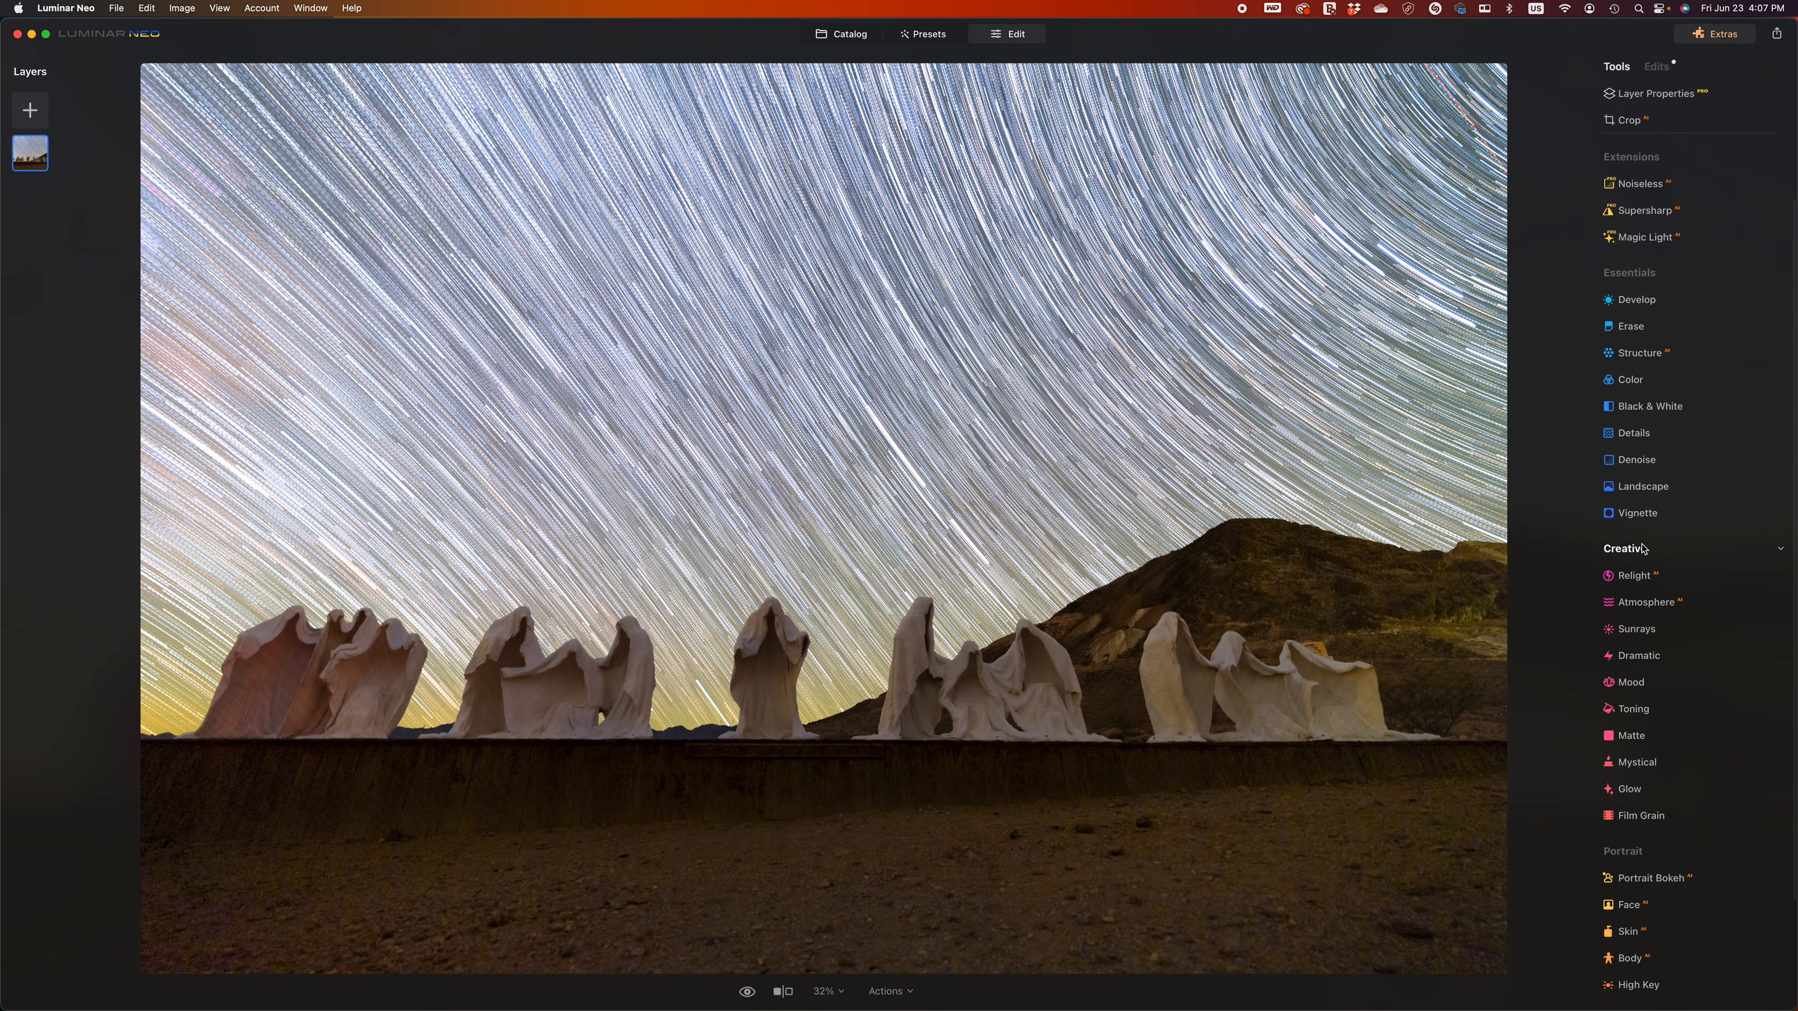
{"action": "scroll", "coordinate": [1649, 489], "scroll_direction": "down", "scroll_amount": 3}
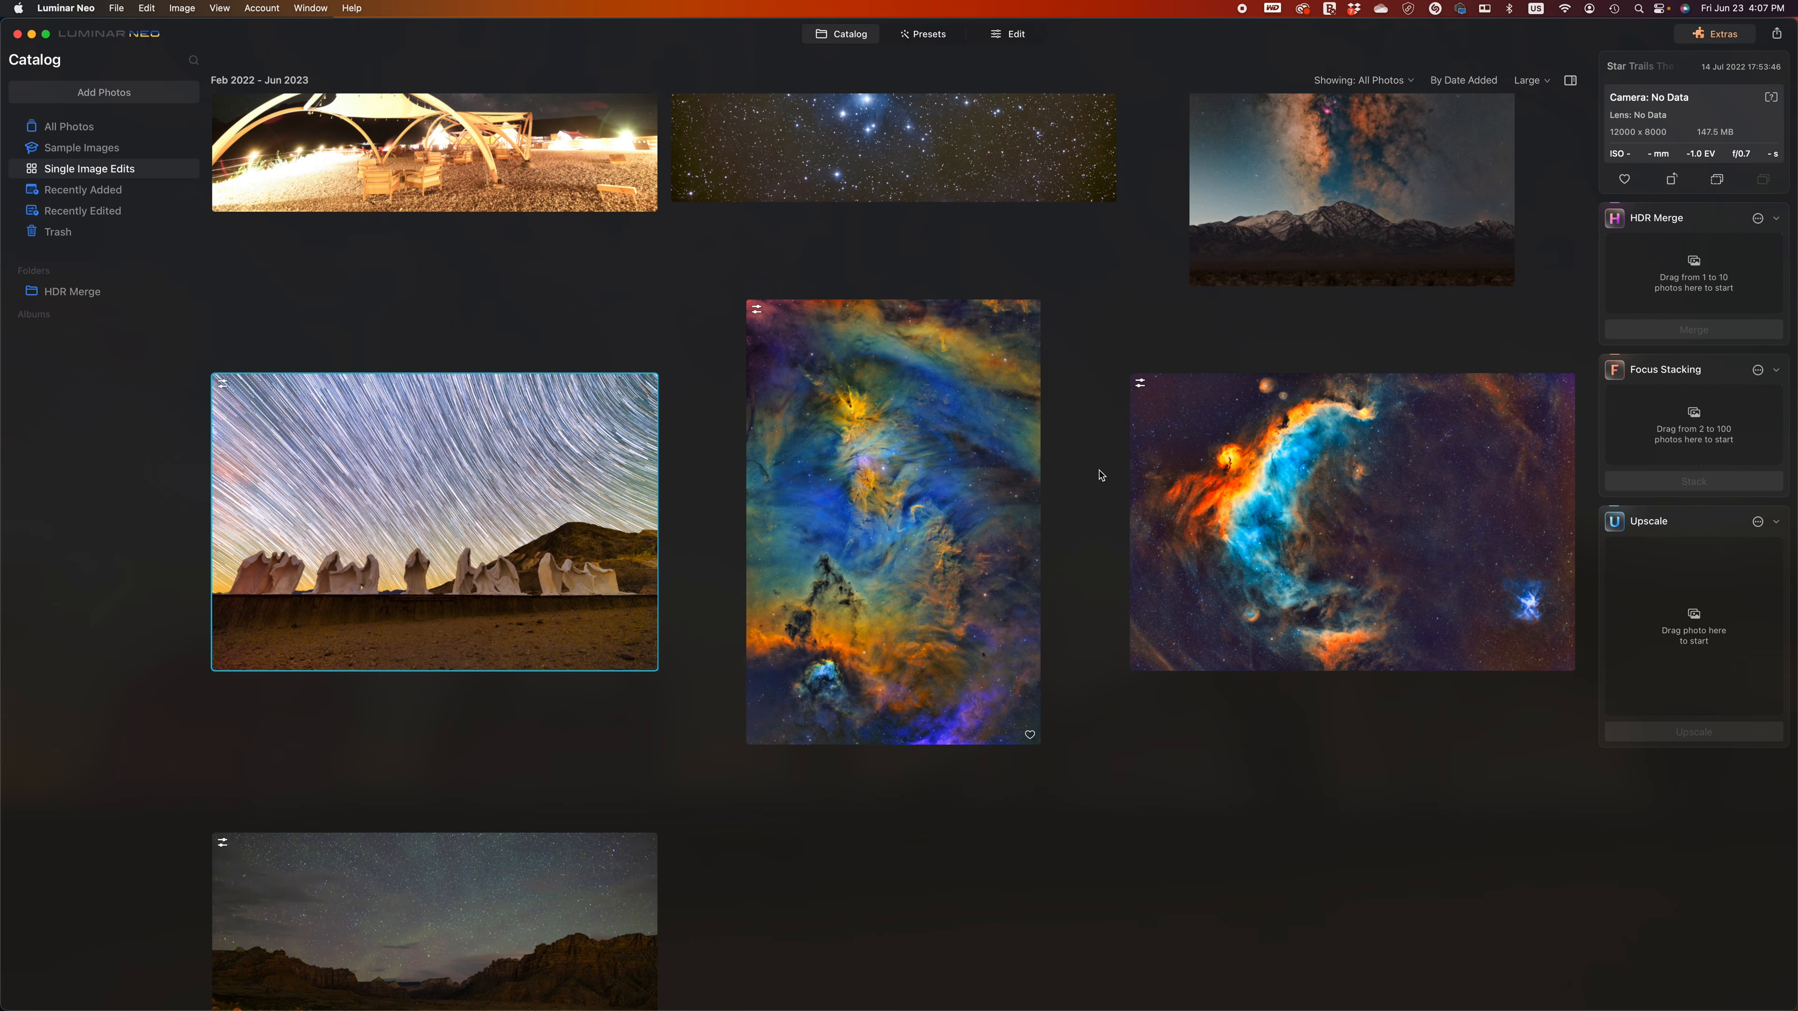
- Open the nebula photo NGC 2264 - Xmas Tree Narrowband.jpg from the catalog and switch to editing it
{"action": "scroll", "coordinate": [1083, 478], "scroll_direction": "up", "scroll_amount": 2}
{"action": "scroll", "coordinate": [1076, 482], "scroll_direction": "down", "scroll_amount": 4}
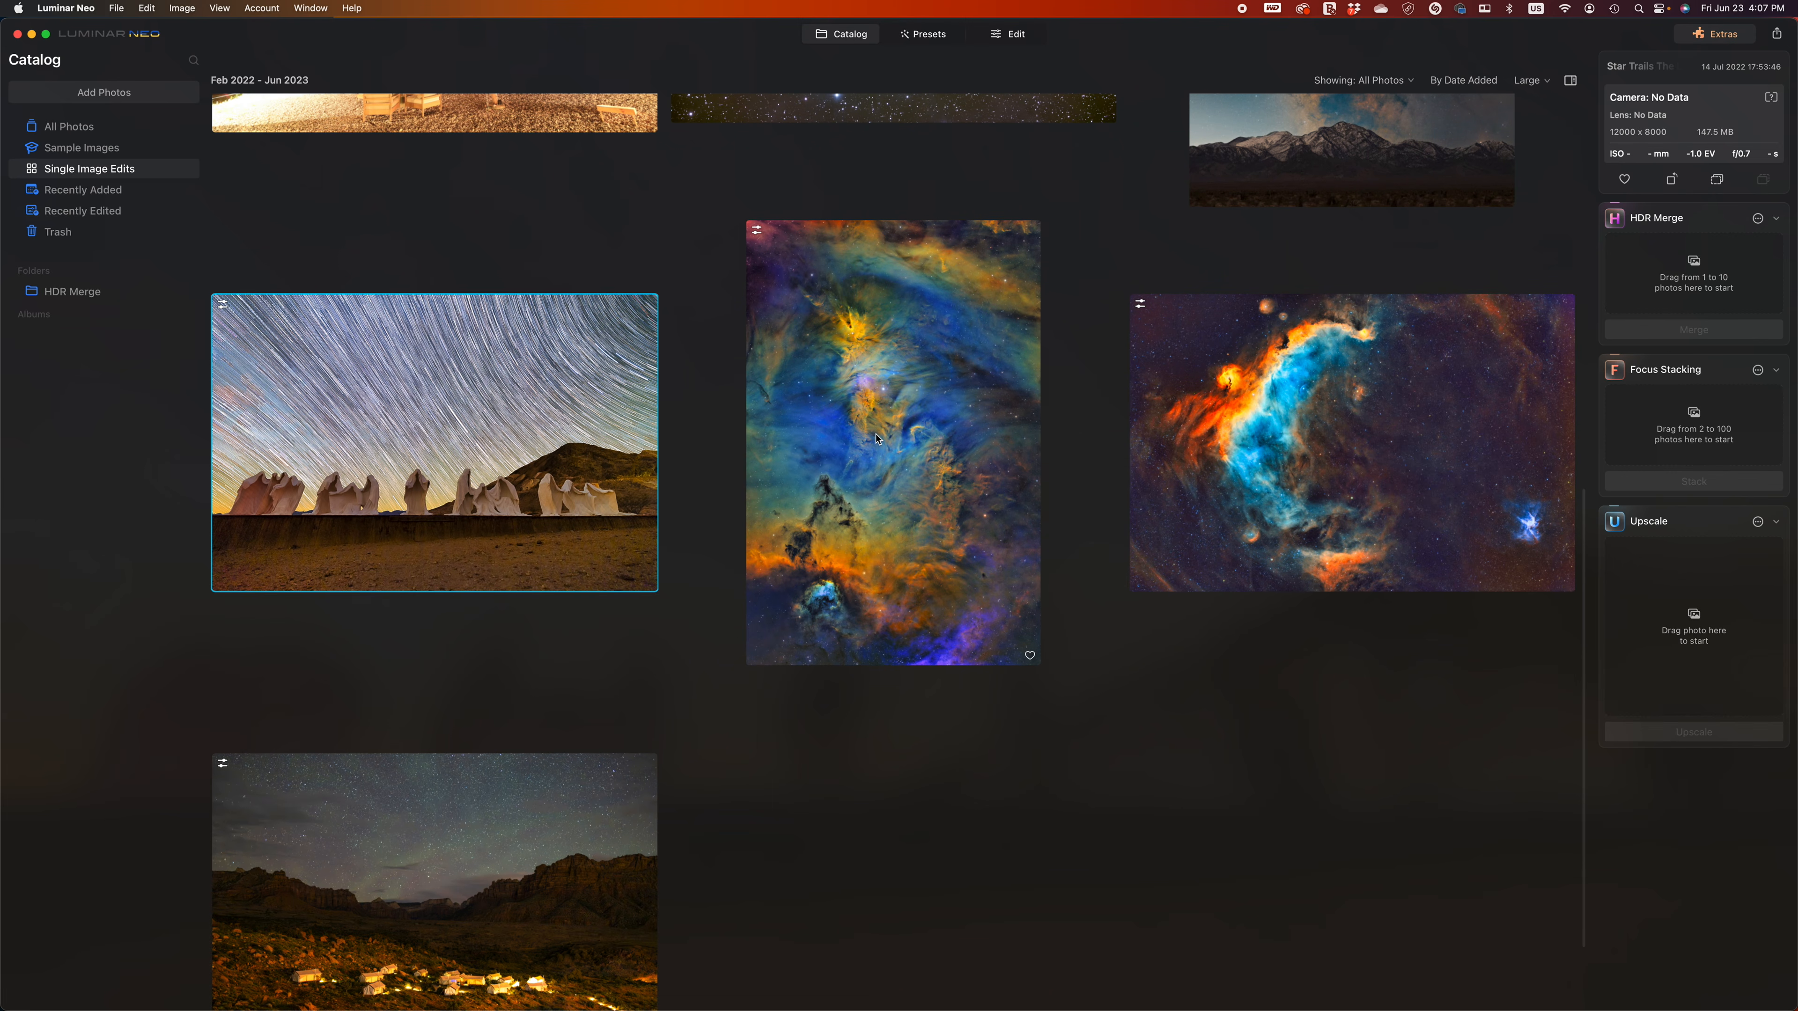
{"action": "left_click", "coordinate": [901, 416]}
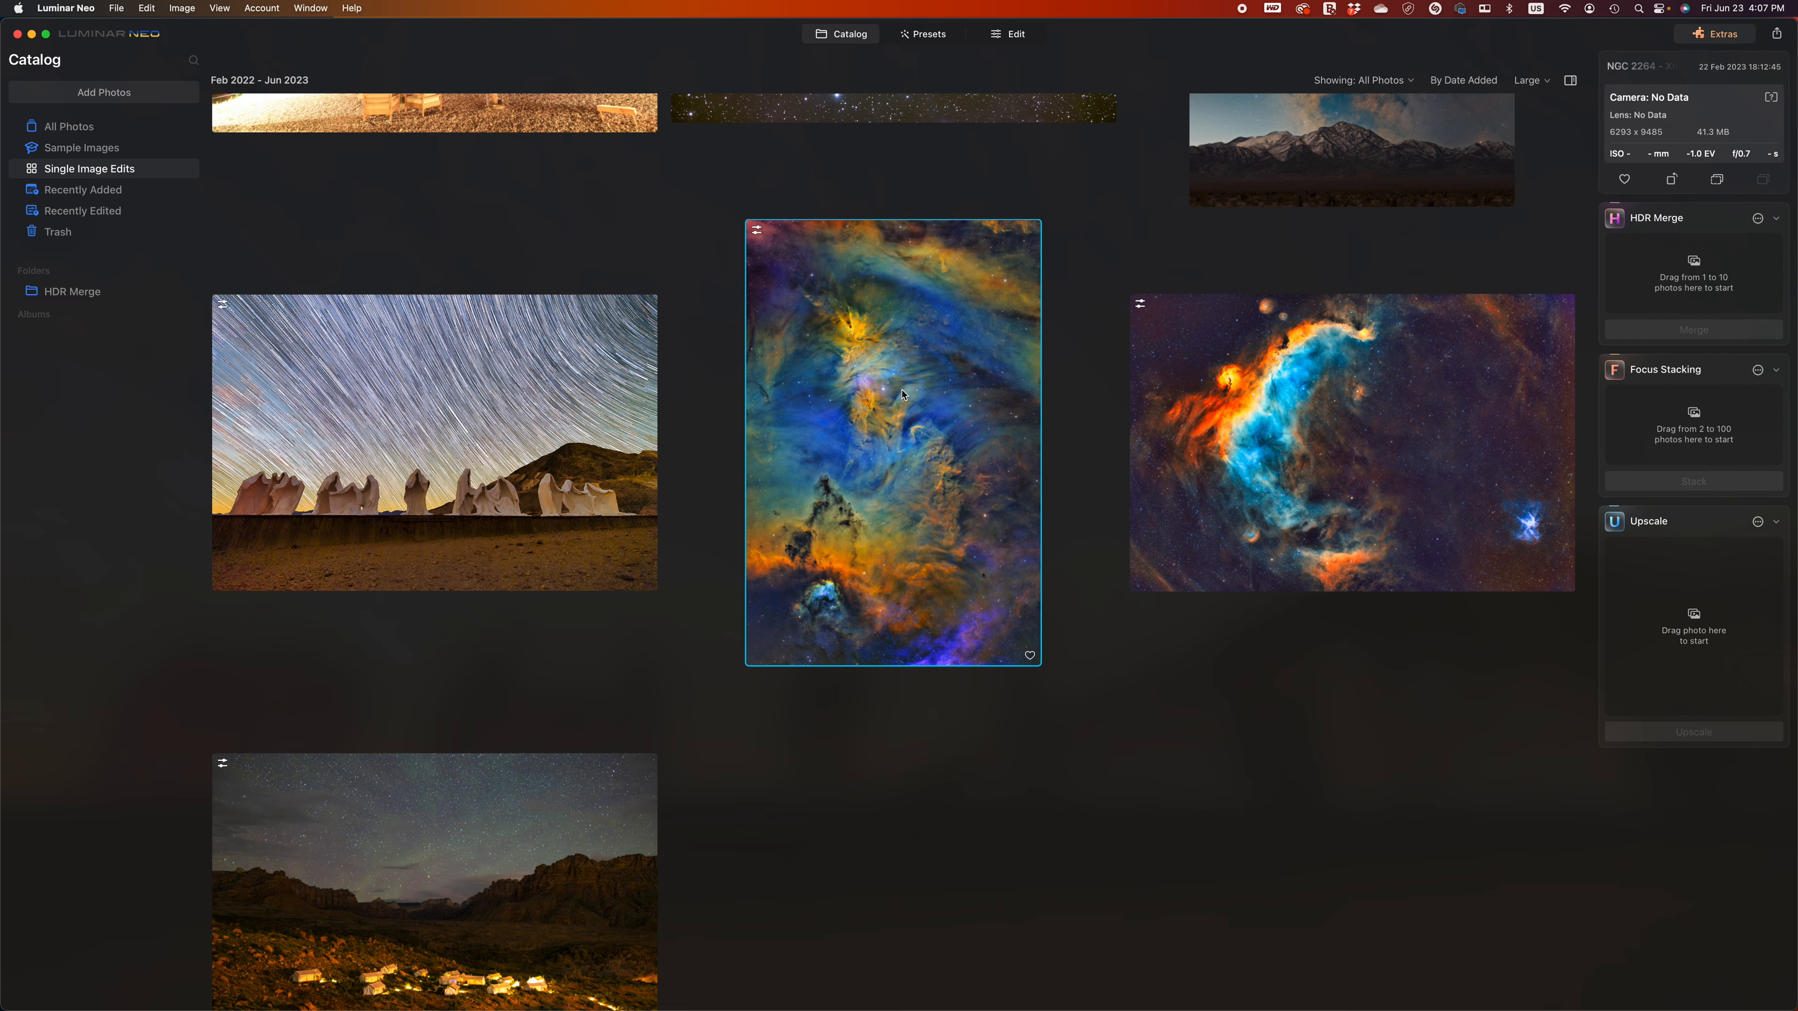
{"action": "double_click", "coordinate": [903, 394]}
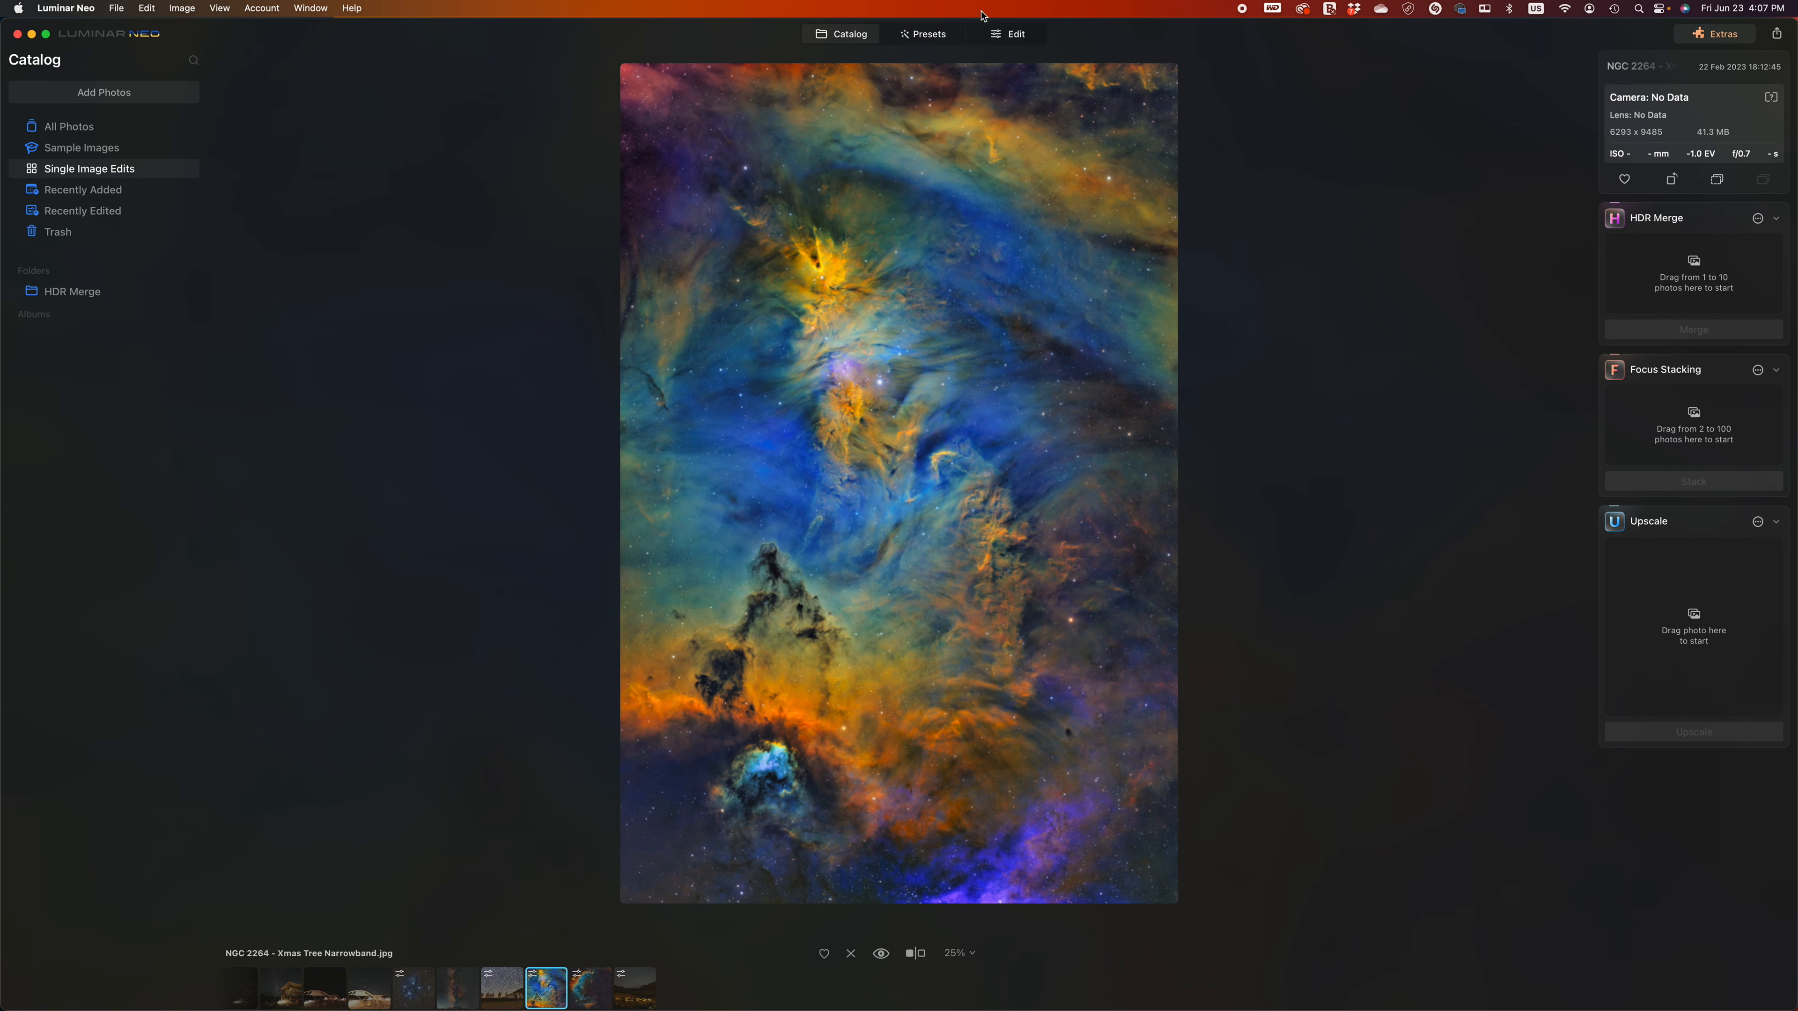
{"action": "left_click", "coordinate": [1007, 33]}
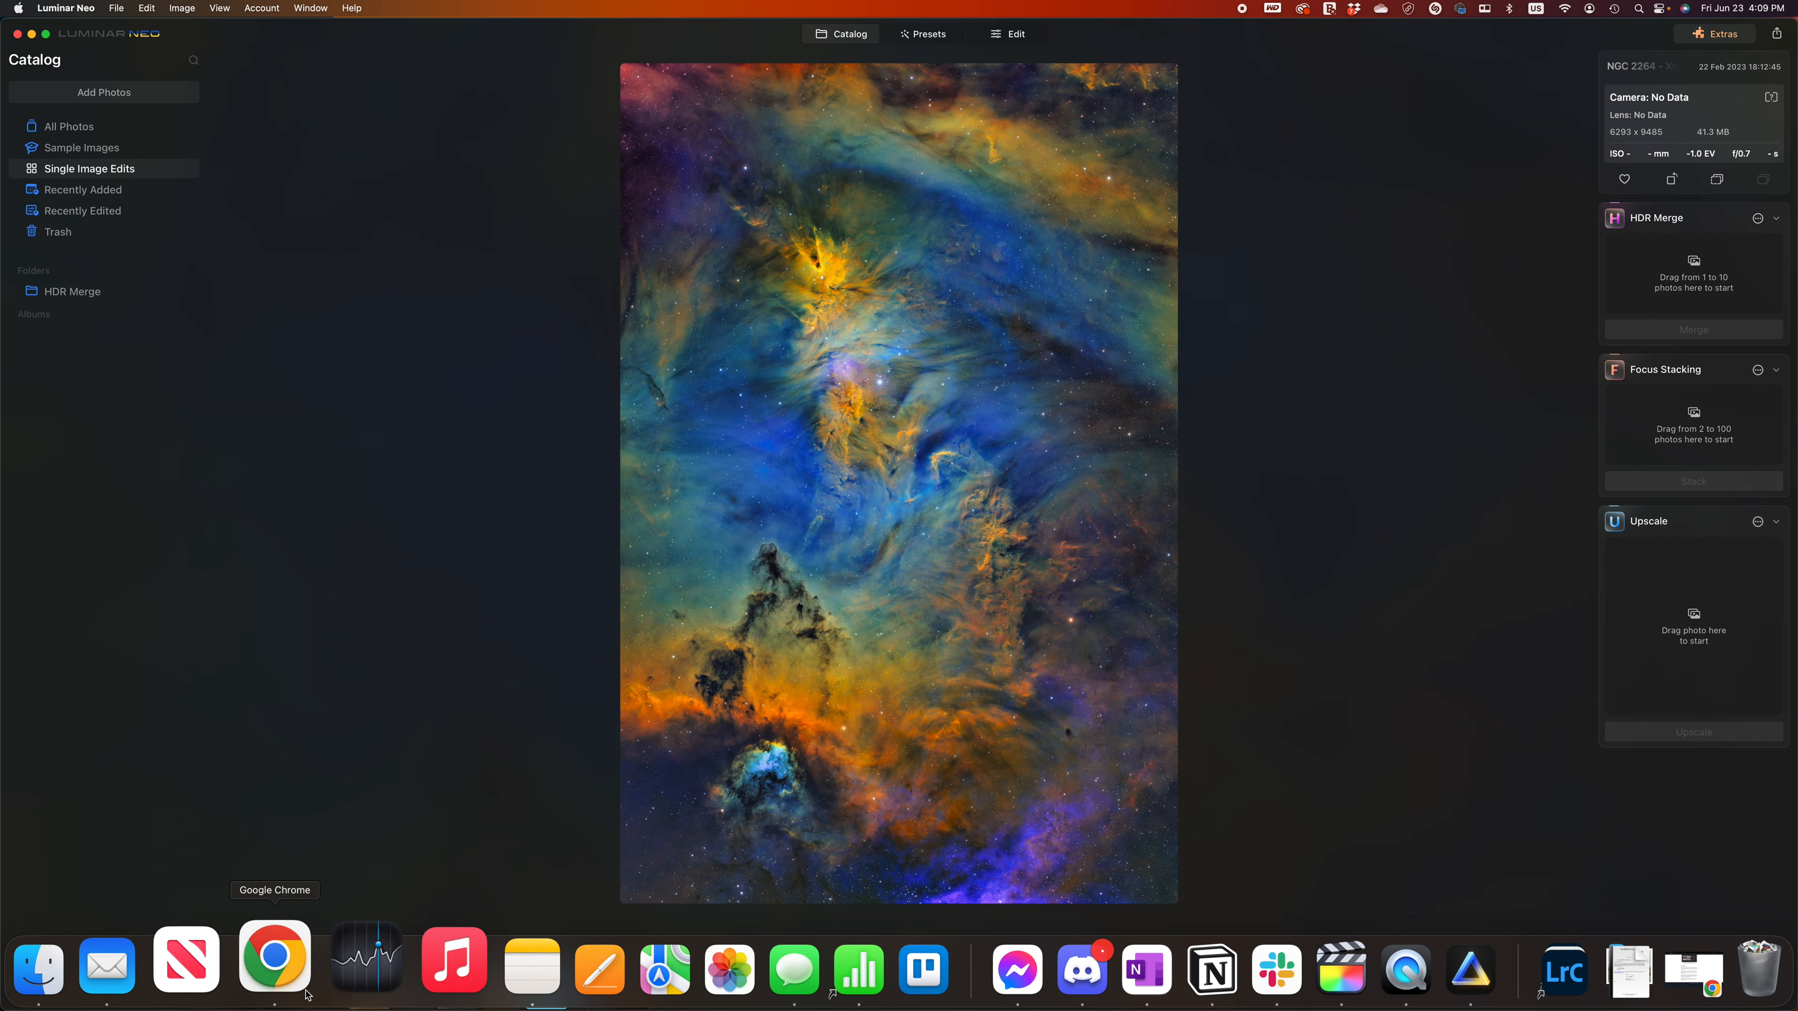
- Switch to Finder and preview the original NGC 2264 - Xmas Tree Narrowband.jpg file, and return to editing the photo in Luminar Neo
{"action": "left_click", "coordinate": [60, 958]}
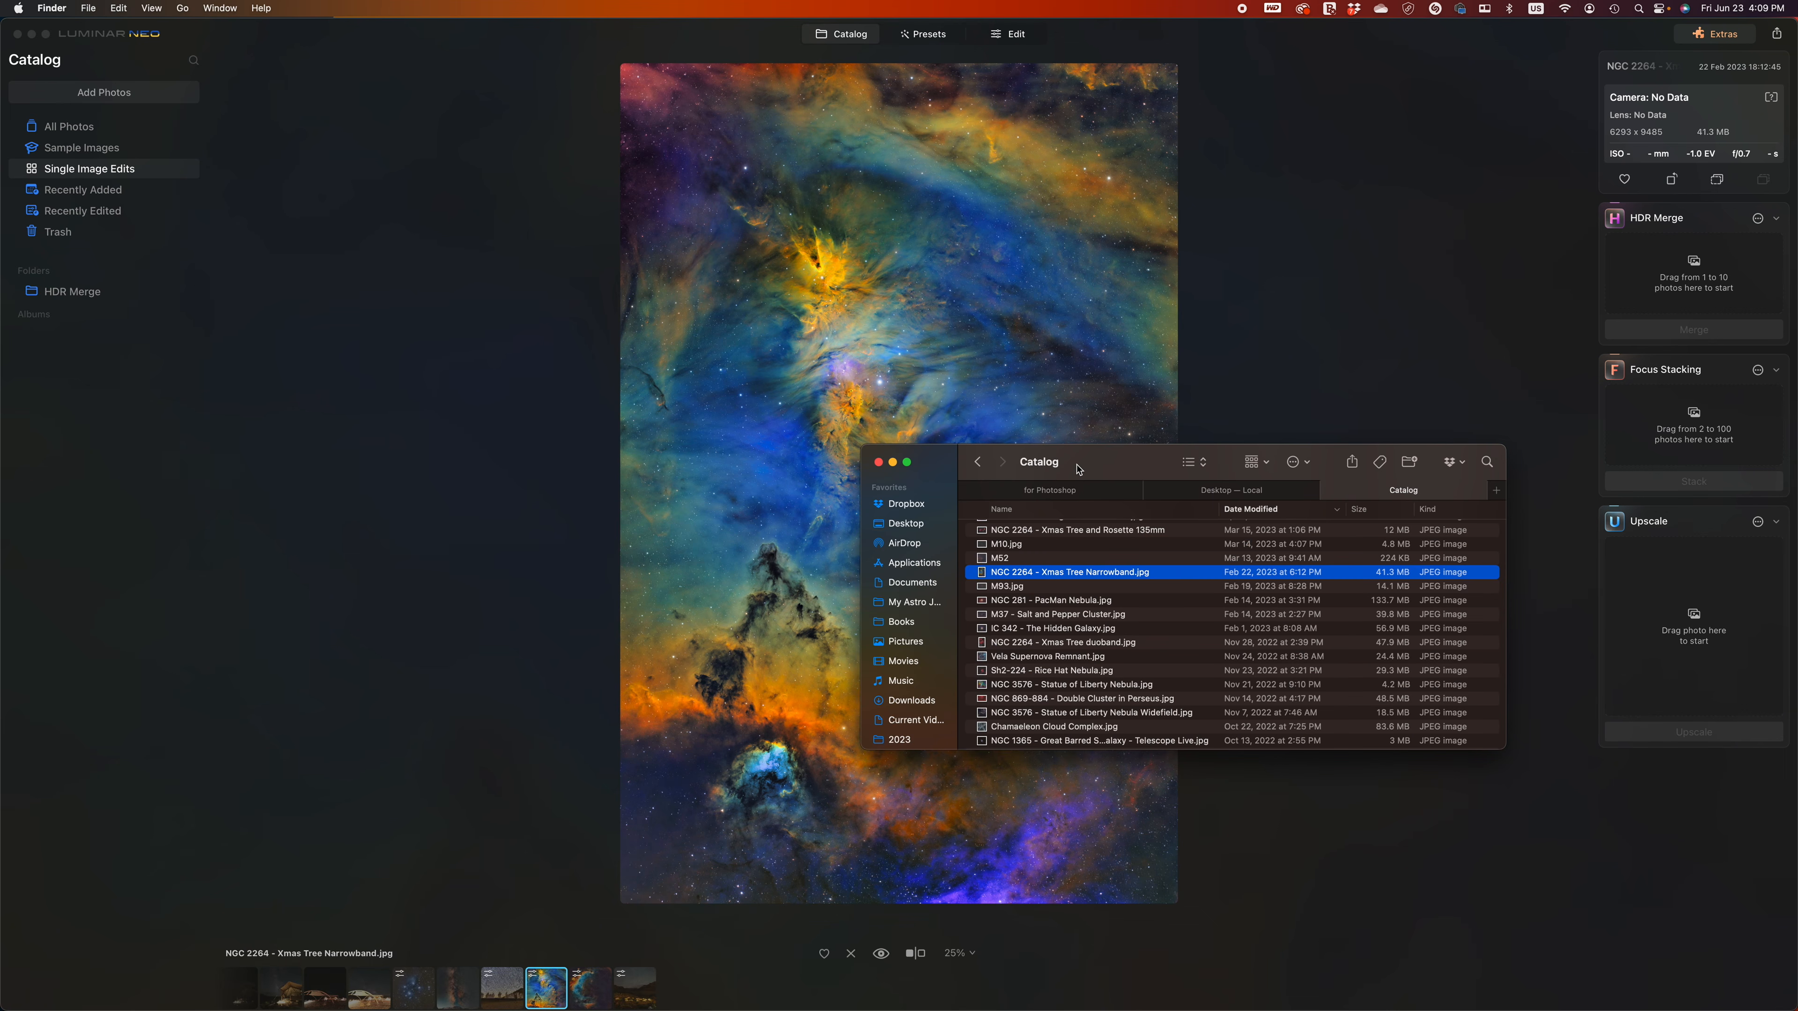
{"action": "left_click_drag", "start_coordinate": [1075, 467], "coordinate": [1526, 596]}
{"action": "key", "text": "space"}
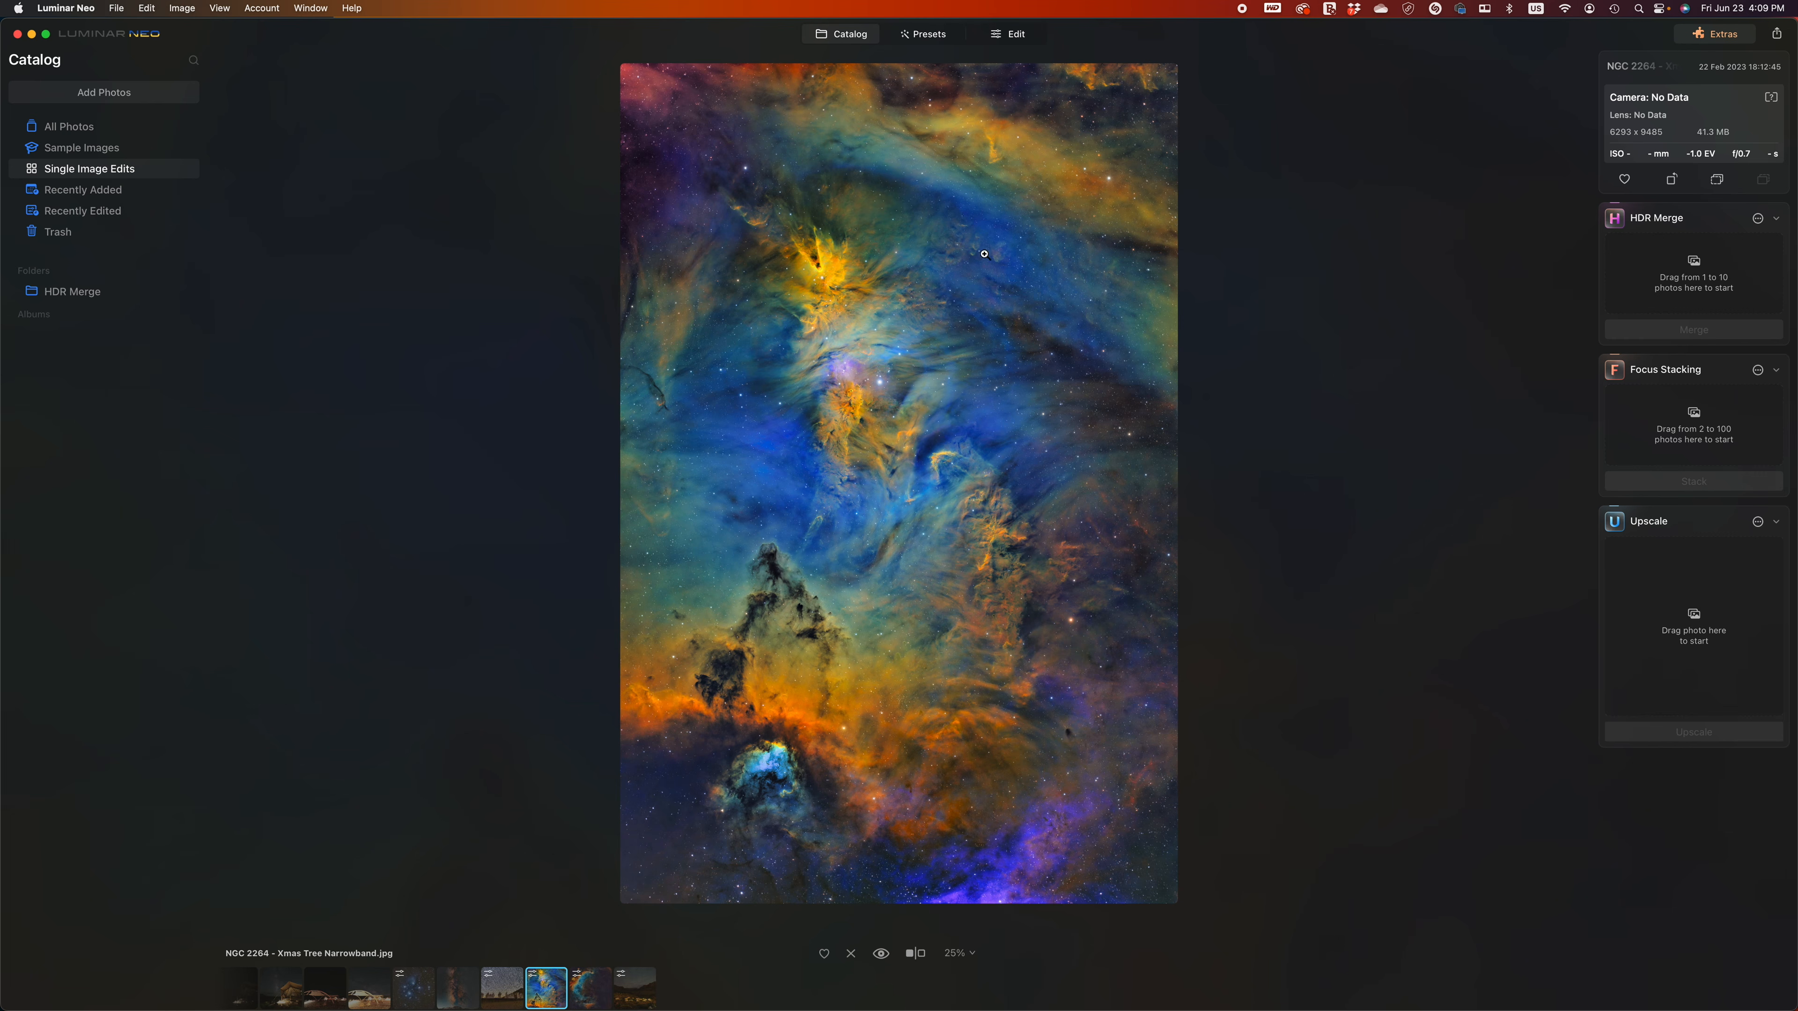
{"action": "left_click", "coordinate": [1008, 35]}
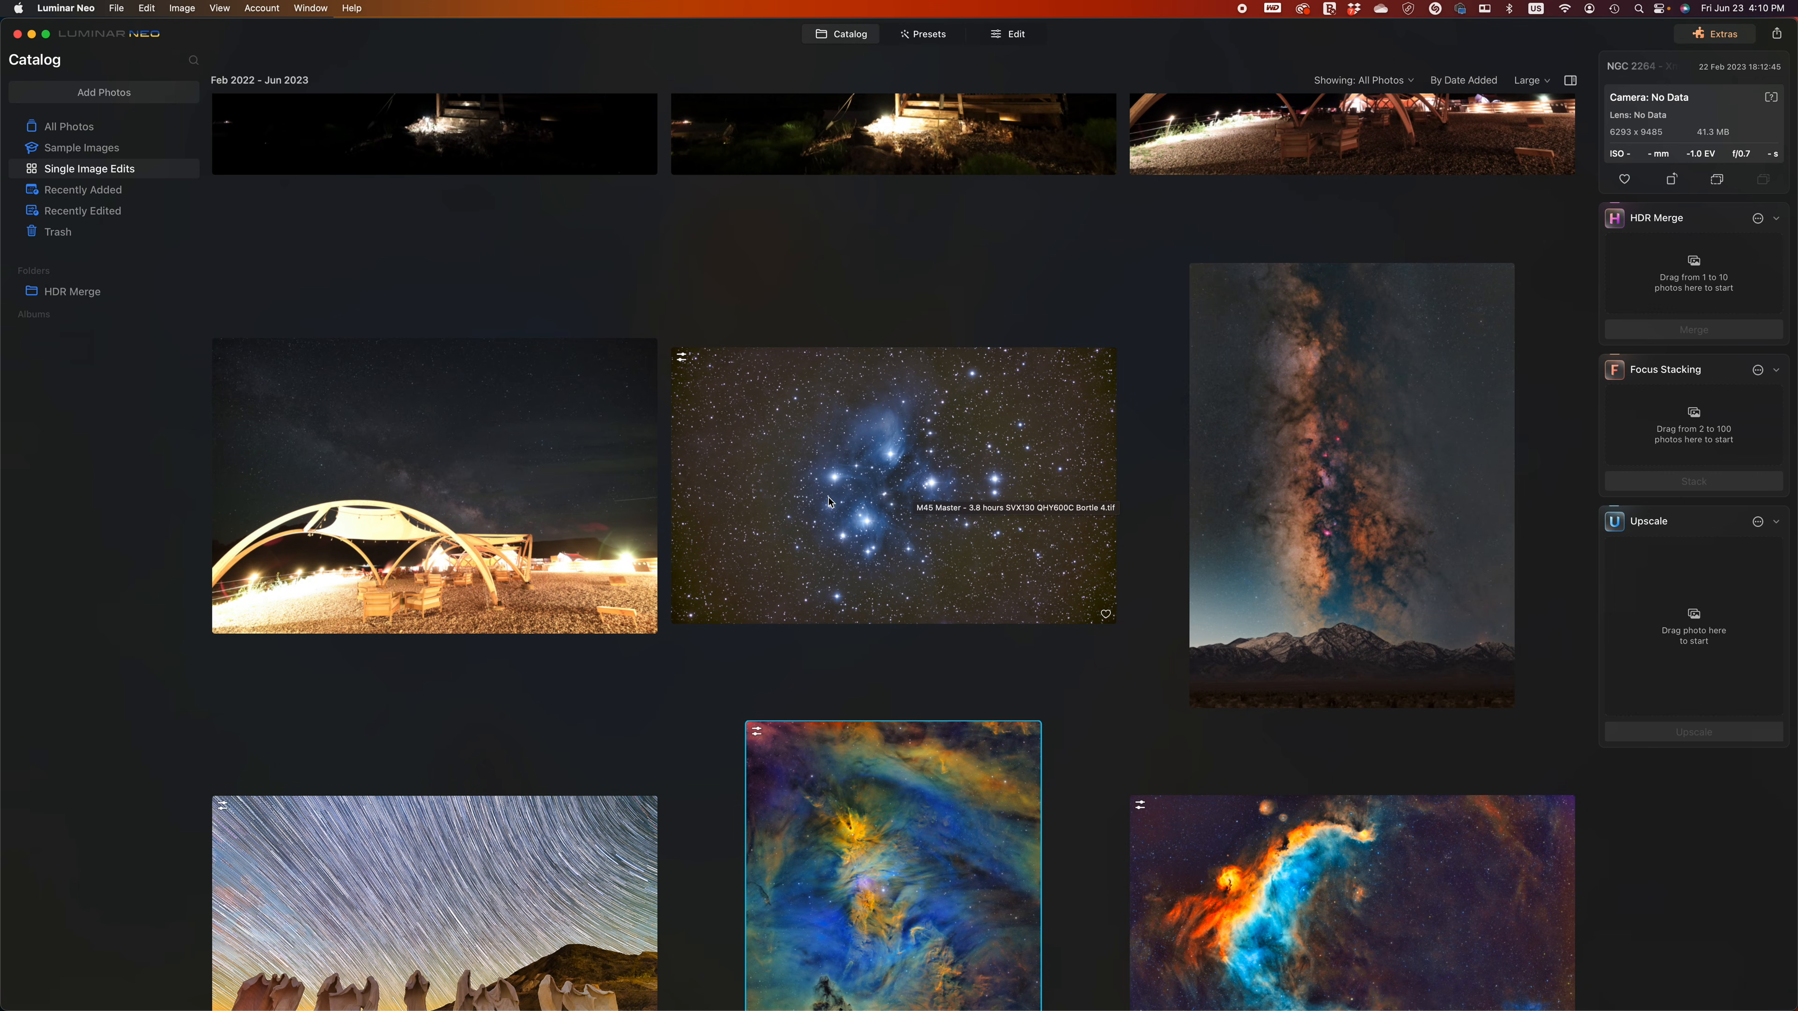
- Open the M45 Master photo from the catalog and view its unedited TIFF, M45 Master - 3.8 hours SVX130 QHY600C Bortle 4.tif, in Preview
{"action": "double_click", "coordinate": [925, 481]}
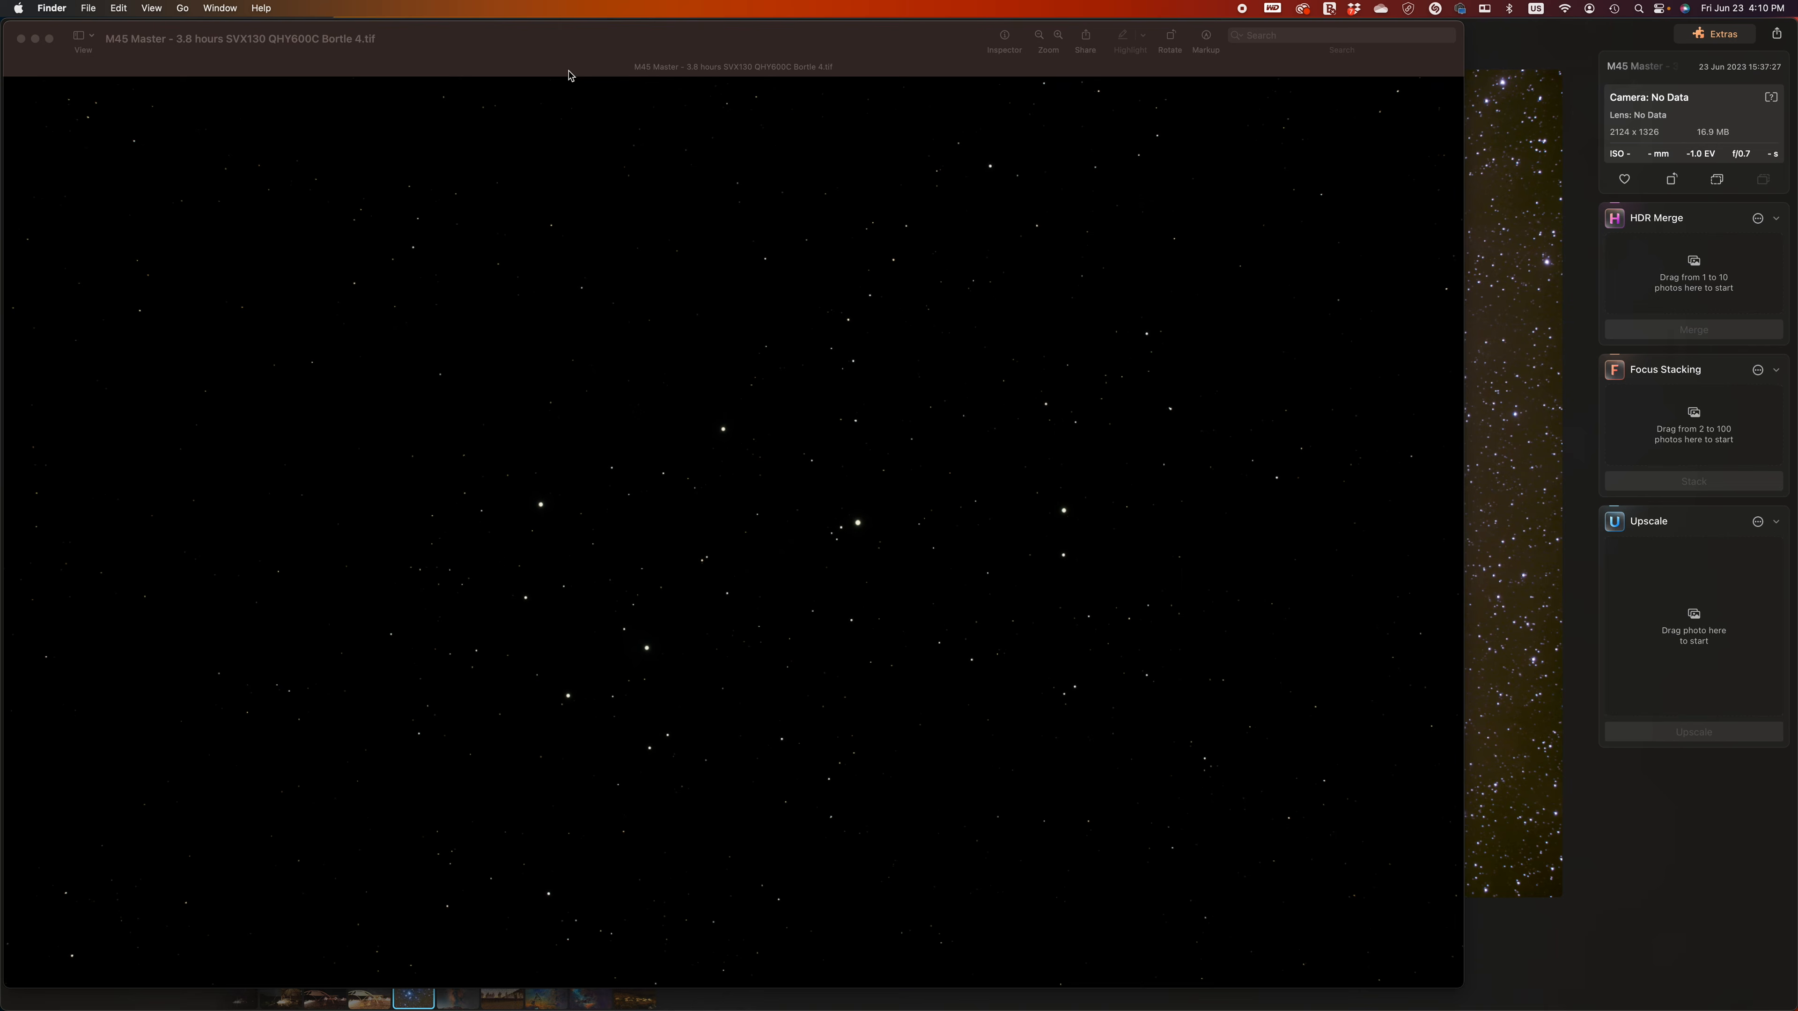
{"action": "left_click_drag", "start_coordinate": [532, 36], "coordinate": [876, 33]}
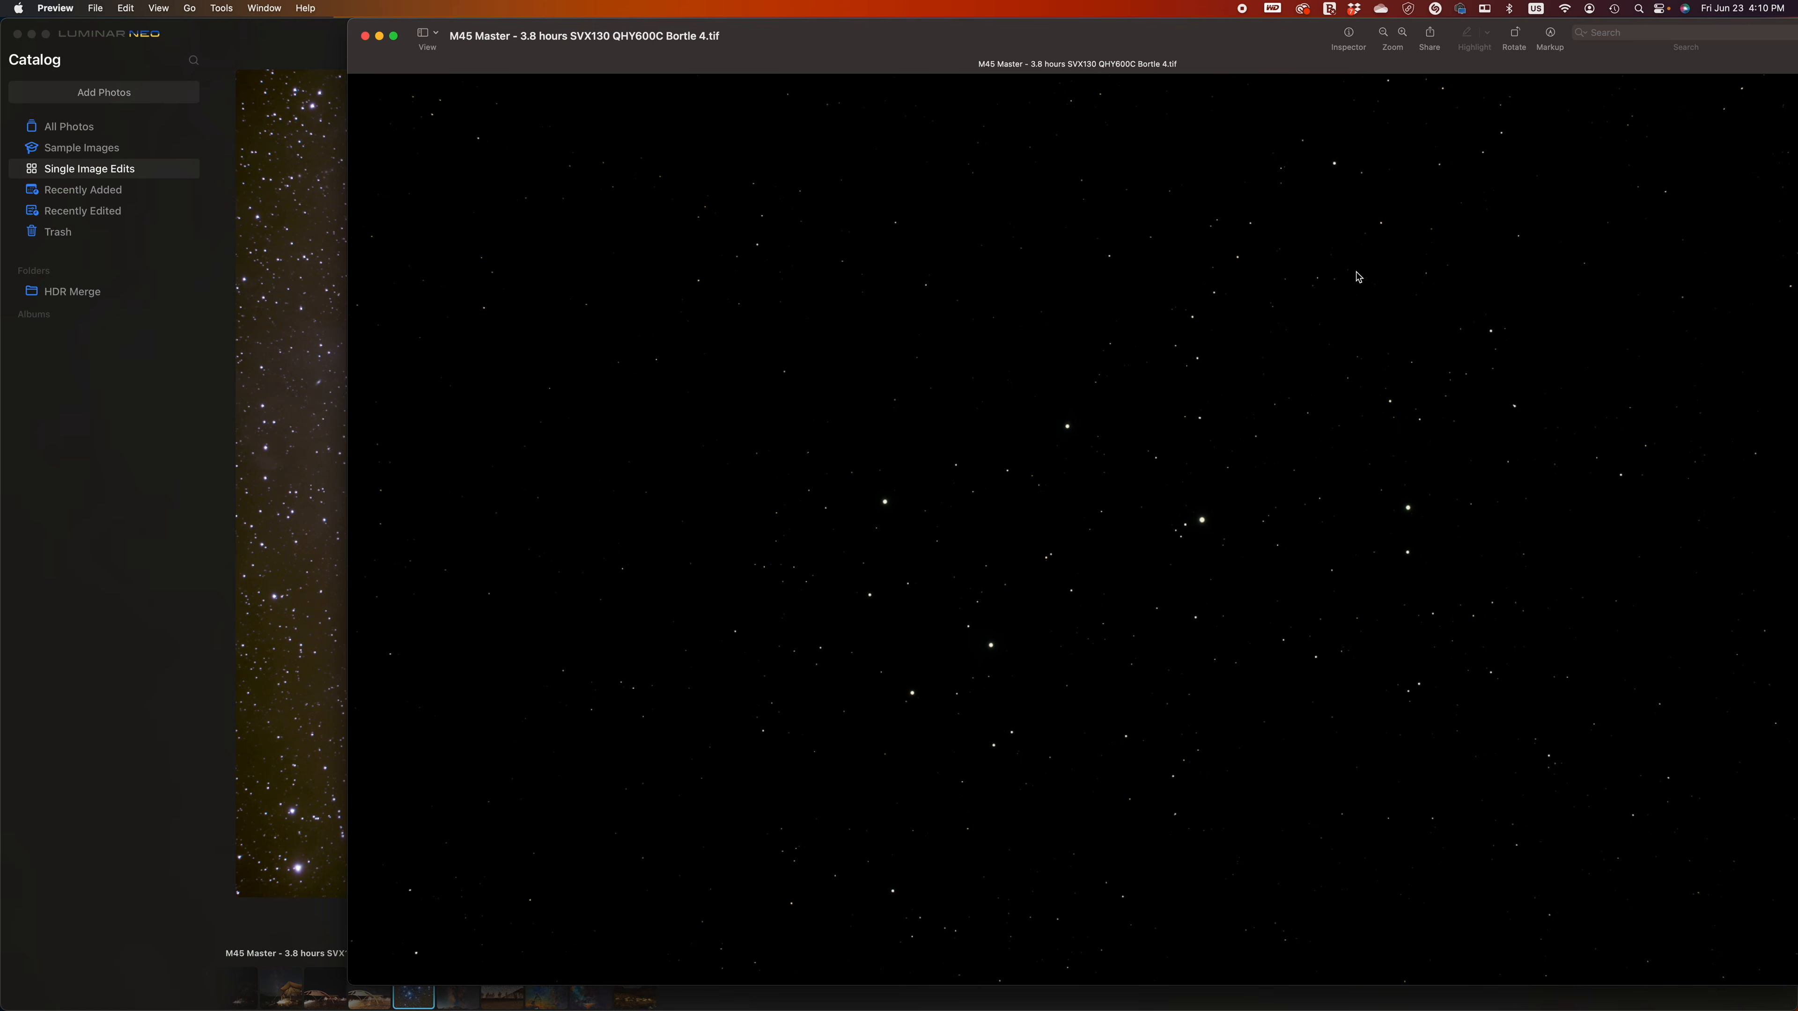
{"action": "left_click", "coordinate": [379, 37]}
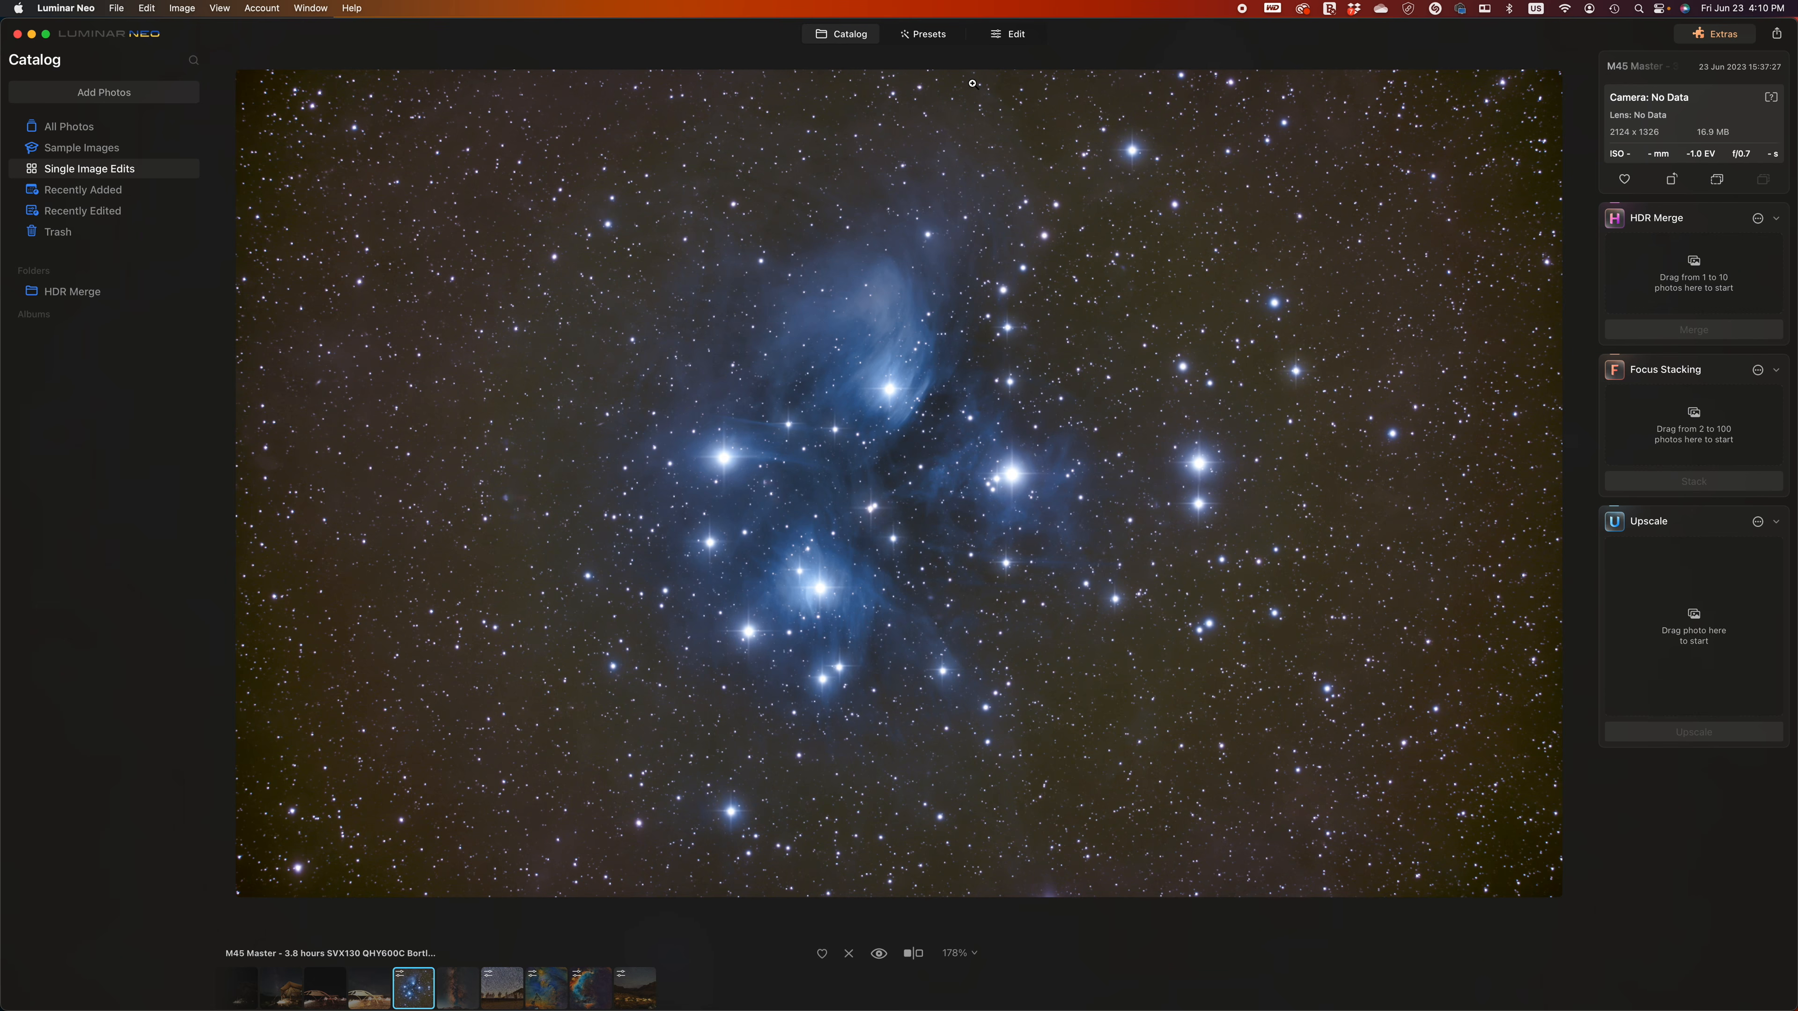
- Switch to editing the M45 photo and look through its applied edits and the available tools
{"action": "left_click", "coordinate": [1009, 35]}
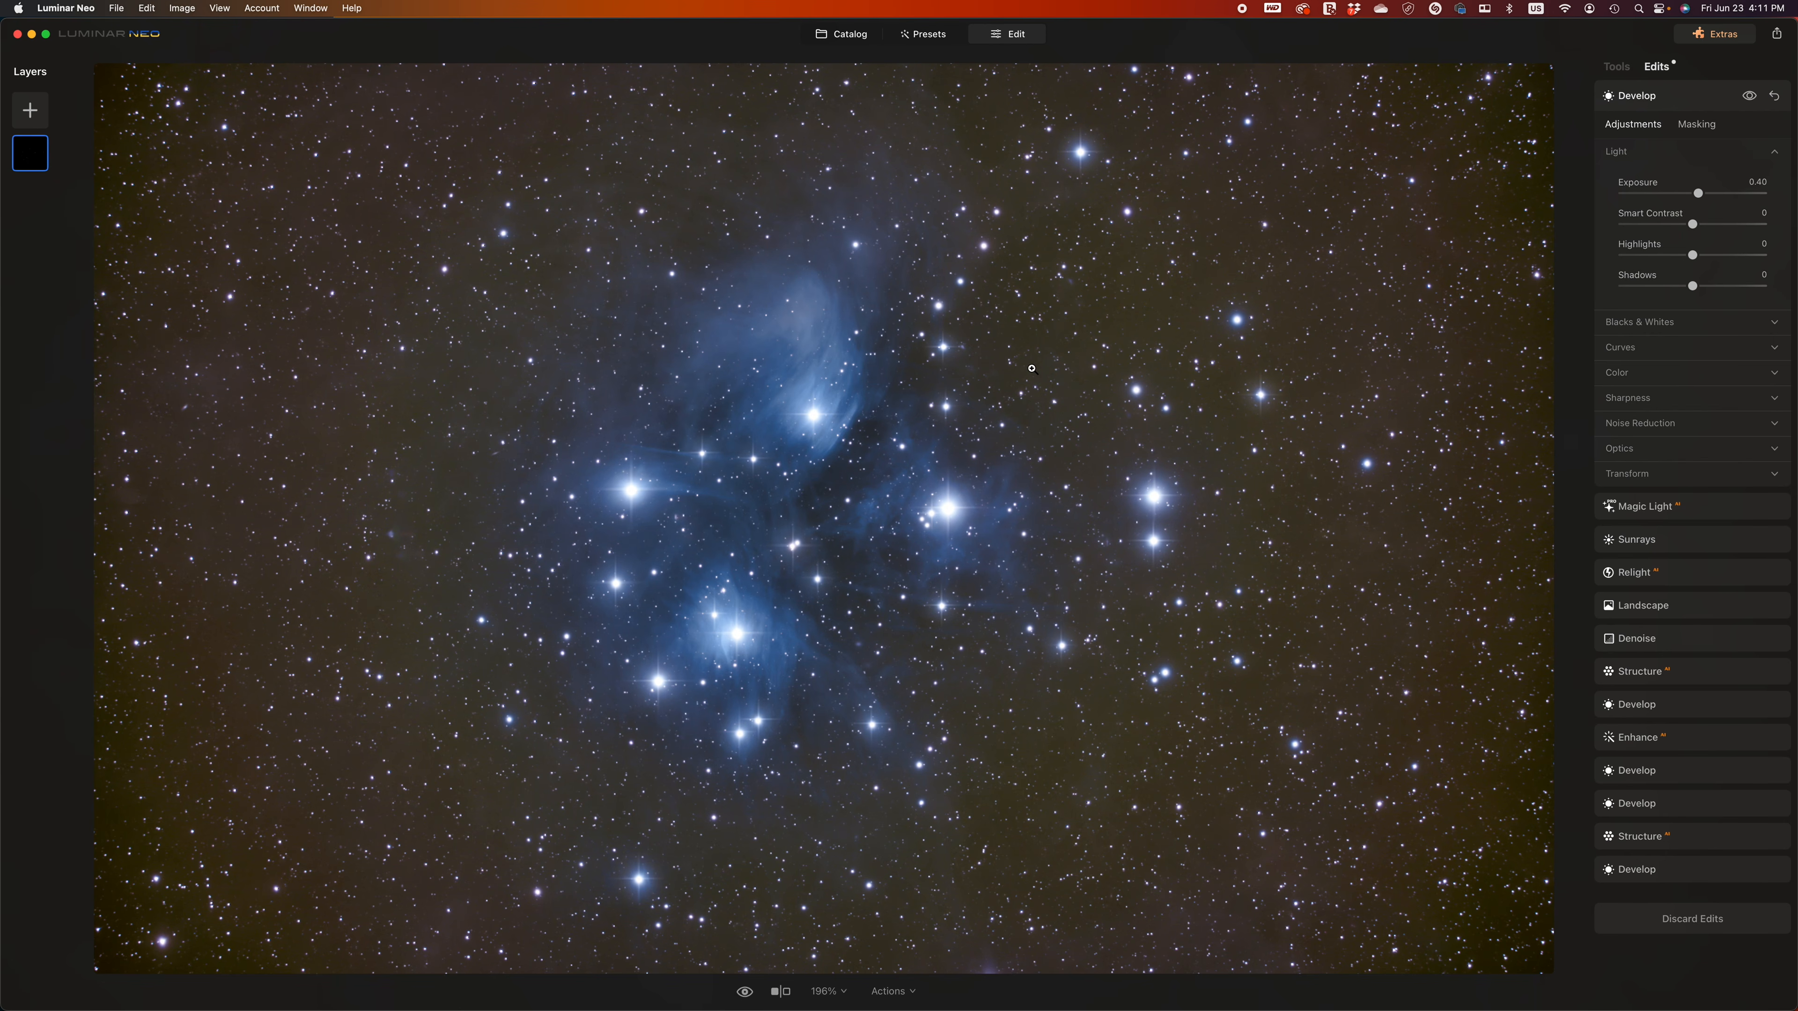
{"action": "left_click", "coordinate": [1620, 68]}
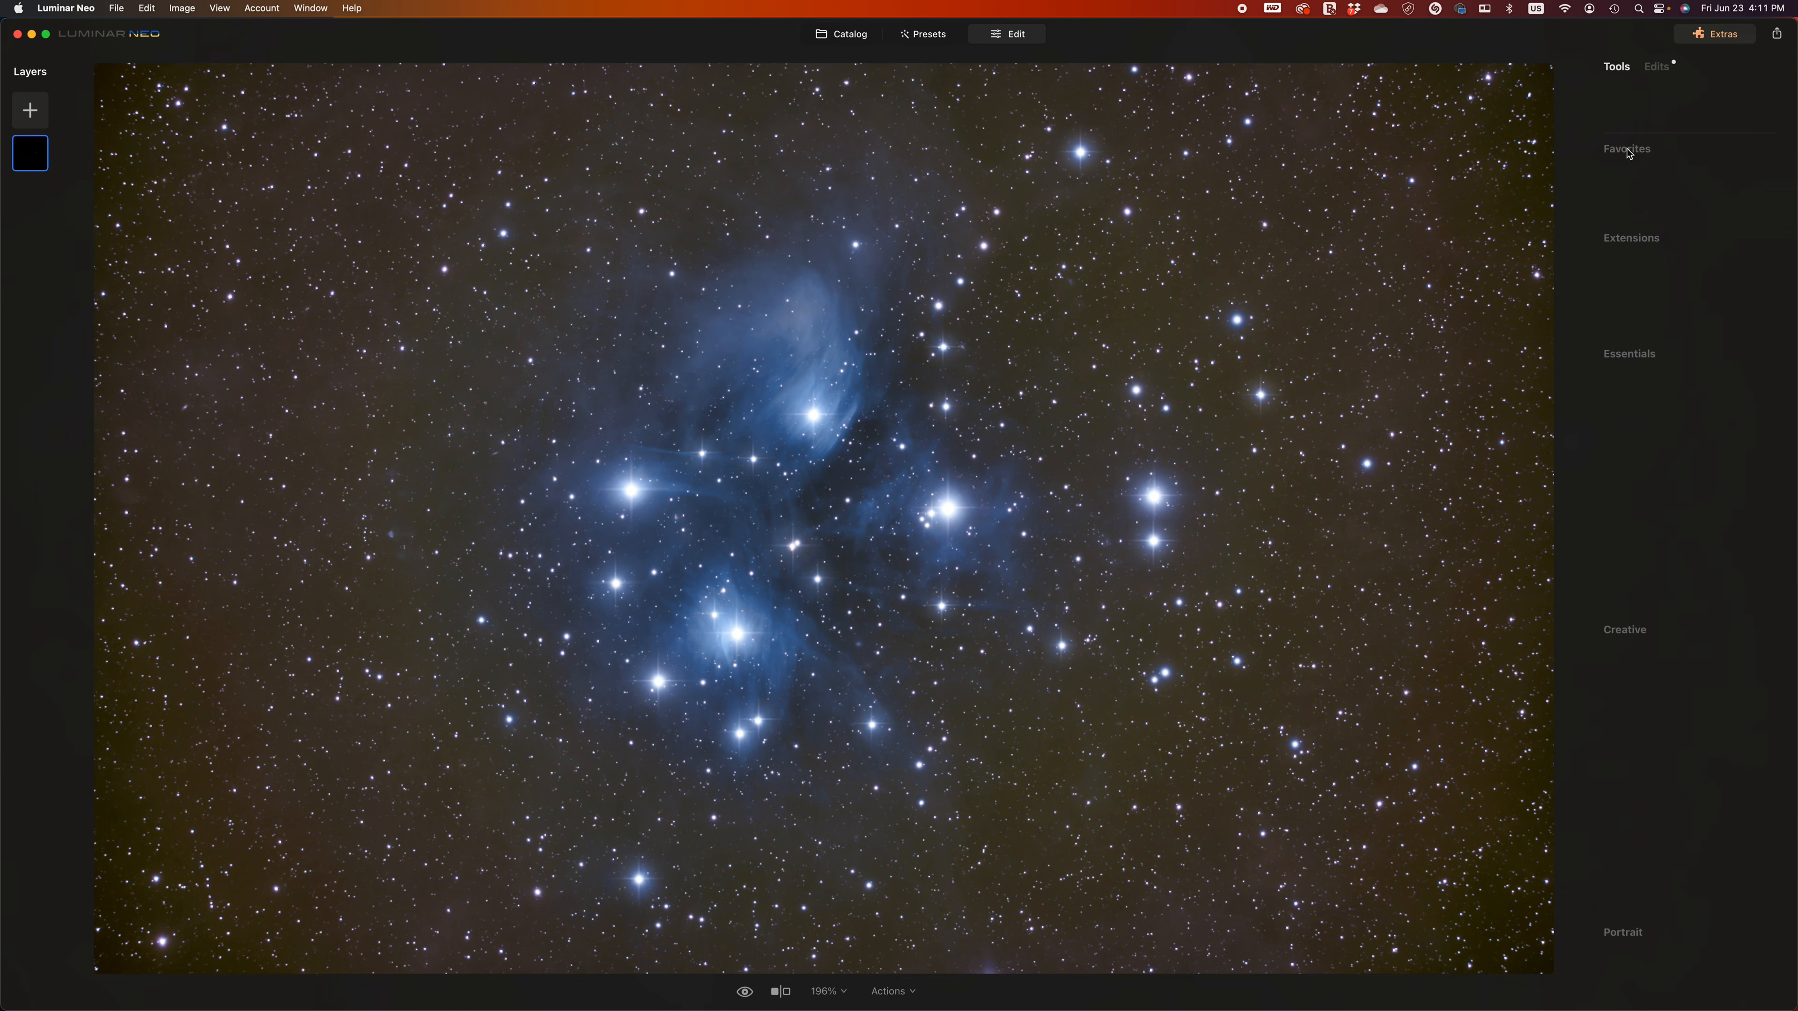
{"action": "scroll", "coordinate": [1656, 519], "scroll_direction": "down", "scroll_amount": 3}
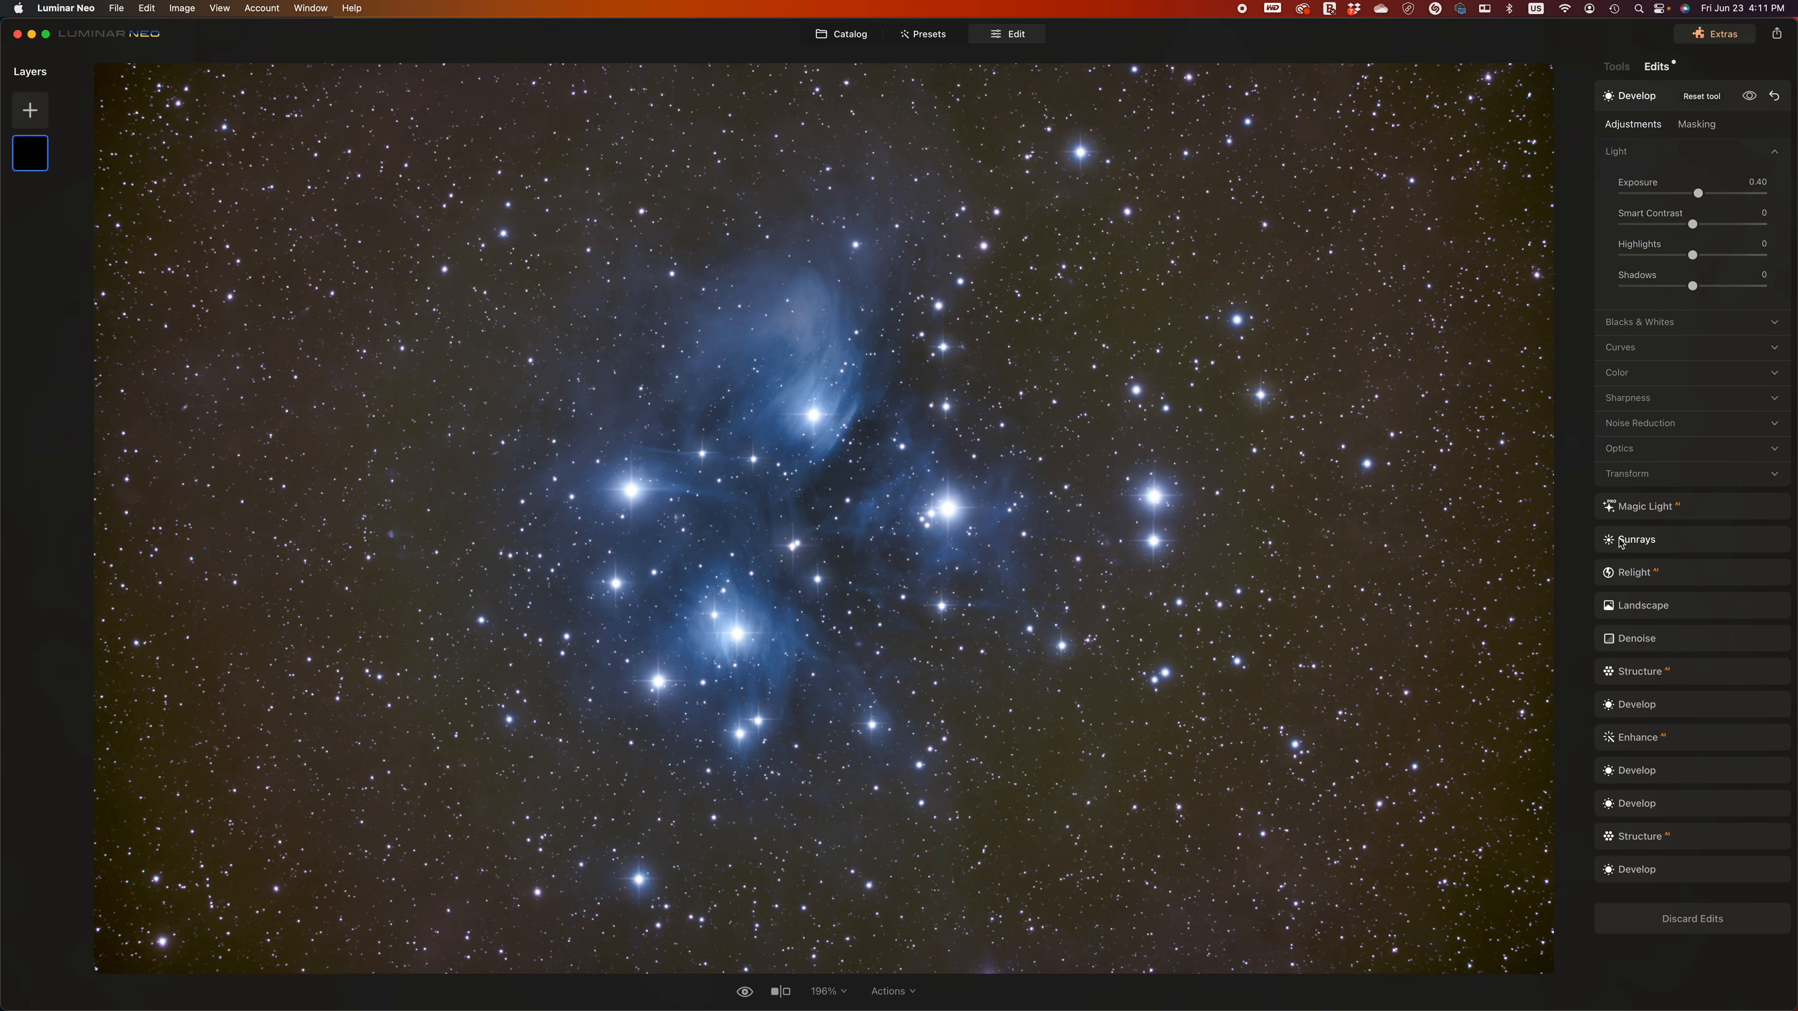
- Reset the M45 photo's Magic Light edit, set Intensity to 50 and Number of Beams to 4, and fine-tune Glow and Clearness
{"action": "left_click", "coordinate": [1656, 511]}
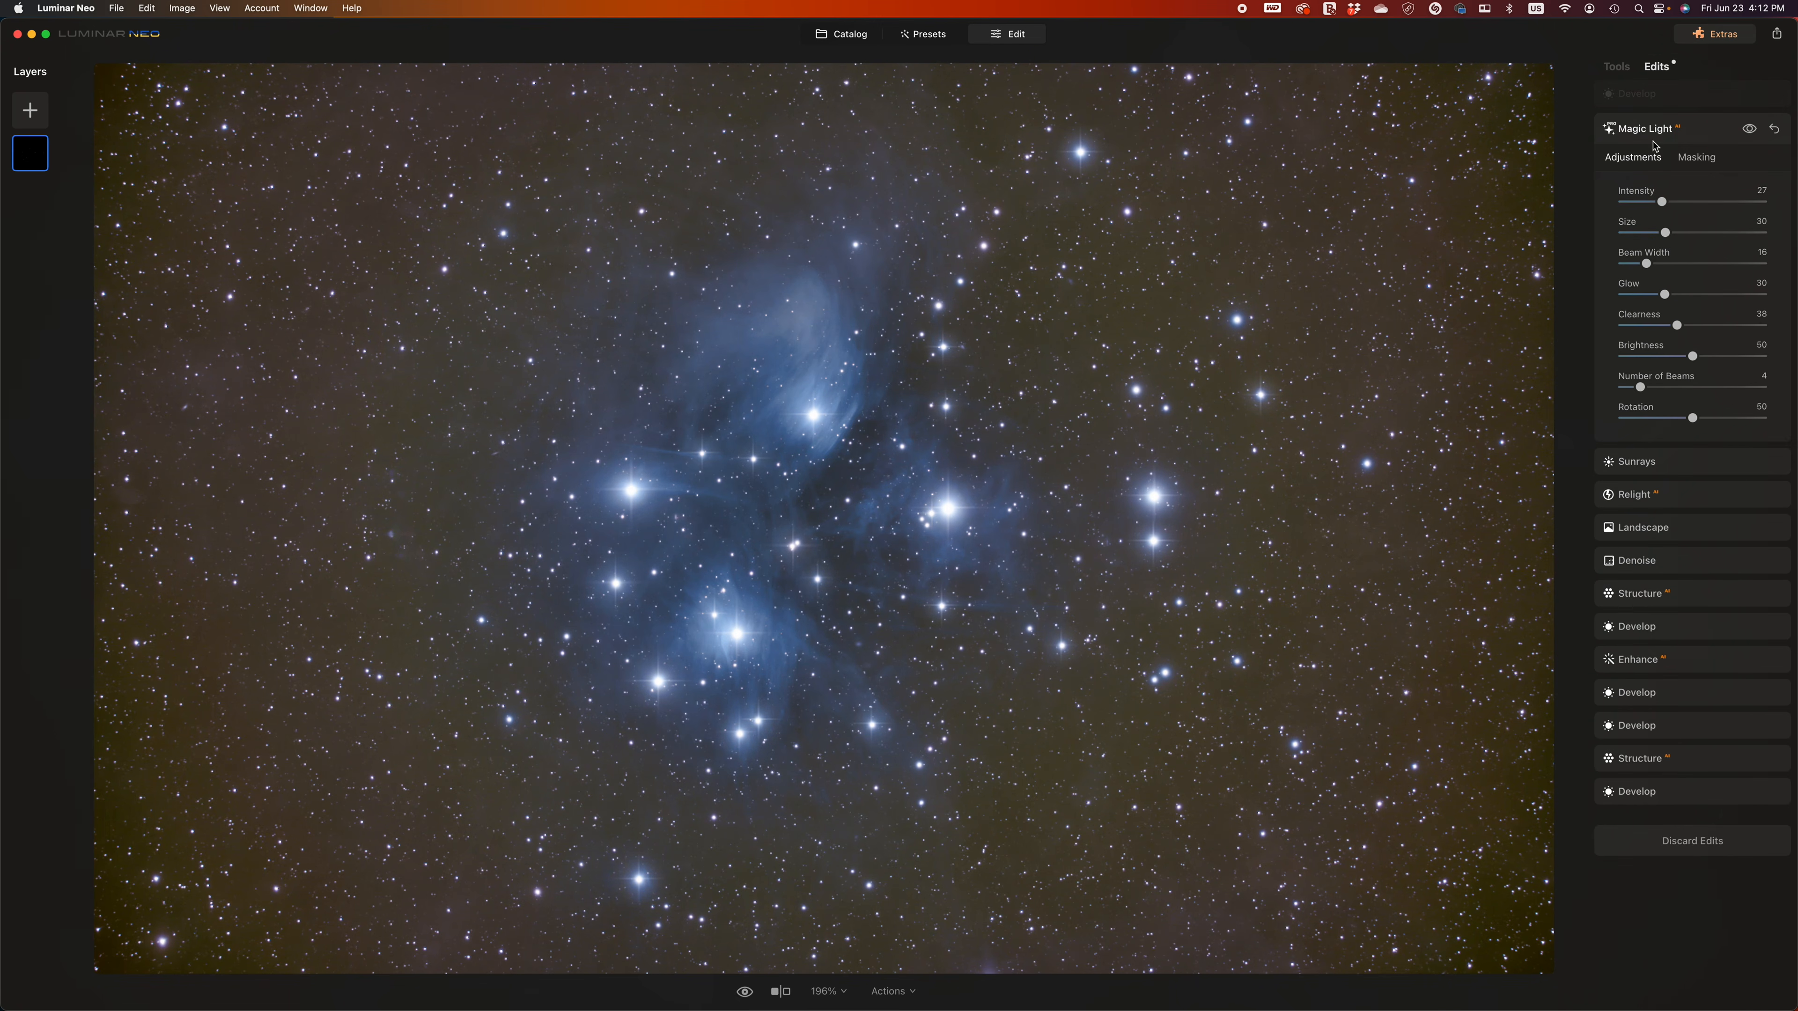
{"action": "left_click", "coordinate": [1776, 131]}
{"action": "left_click_drag", "start_coordinate": [1630, 206], "coordinate": [1694, 210]}
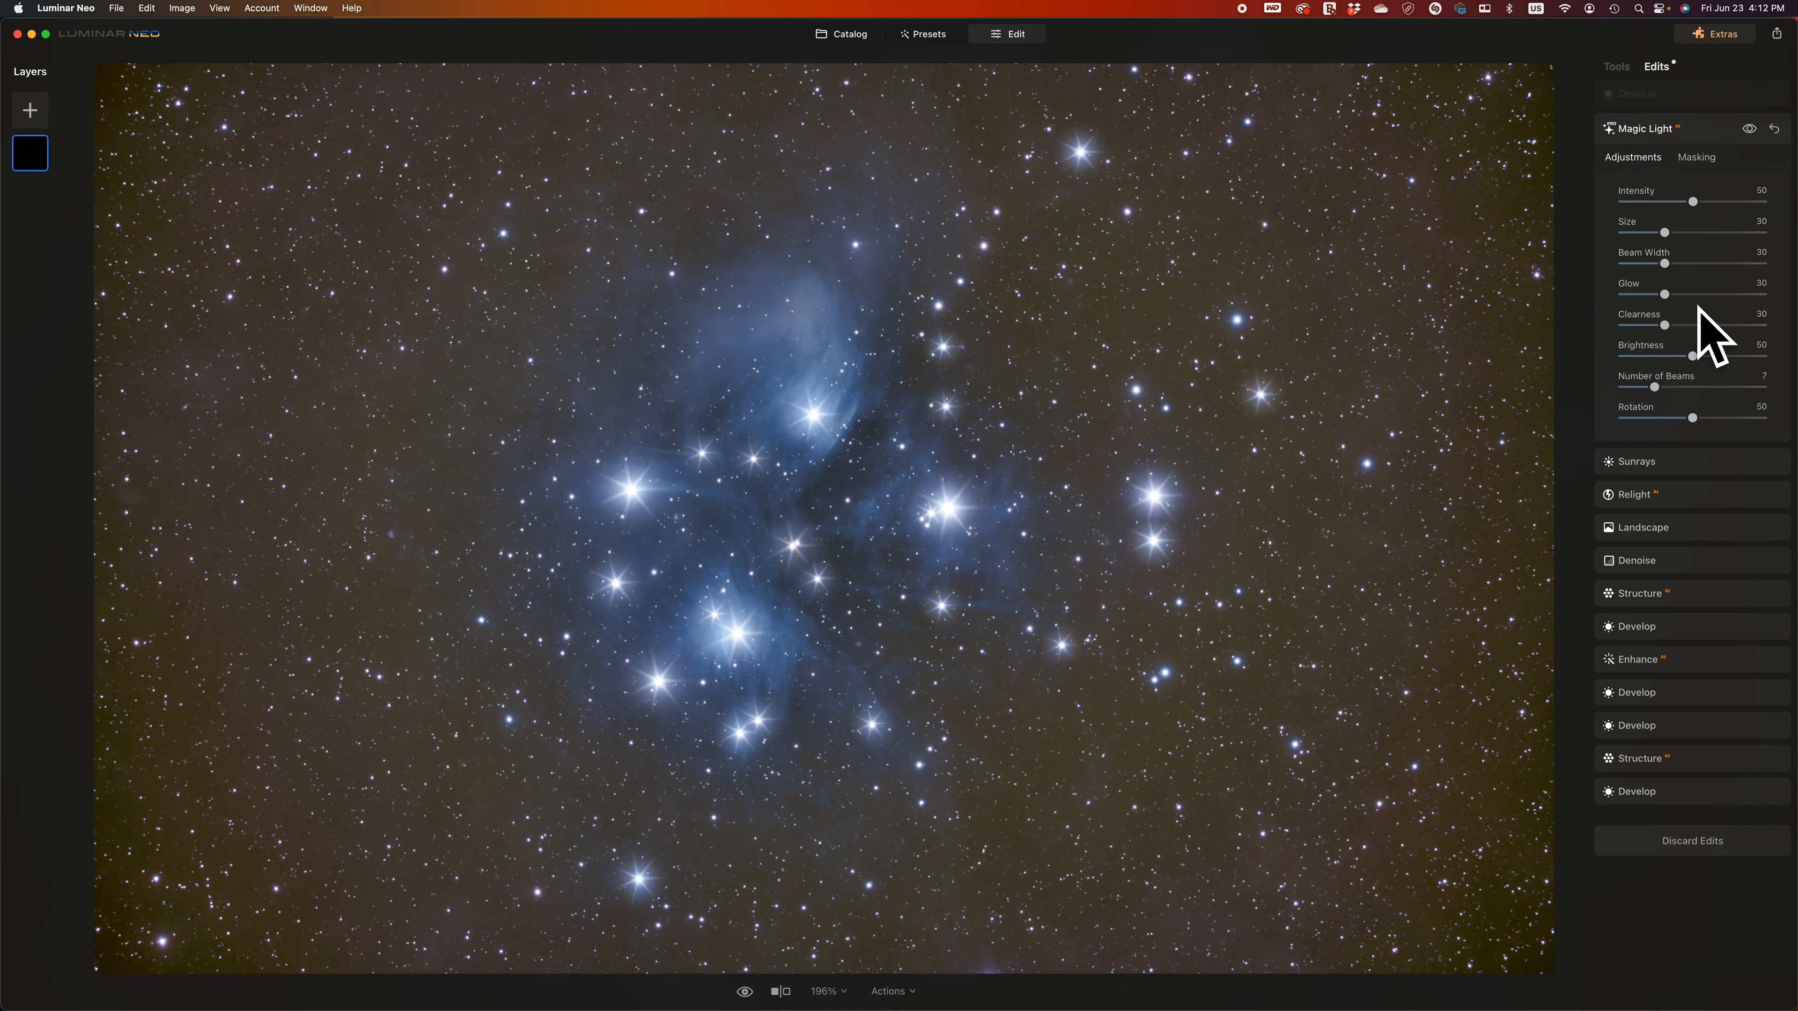
{"action": "left_click_drag", "start_coordinate": [1659, 394], "coordinate": [1642, 390]}
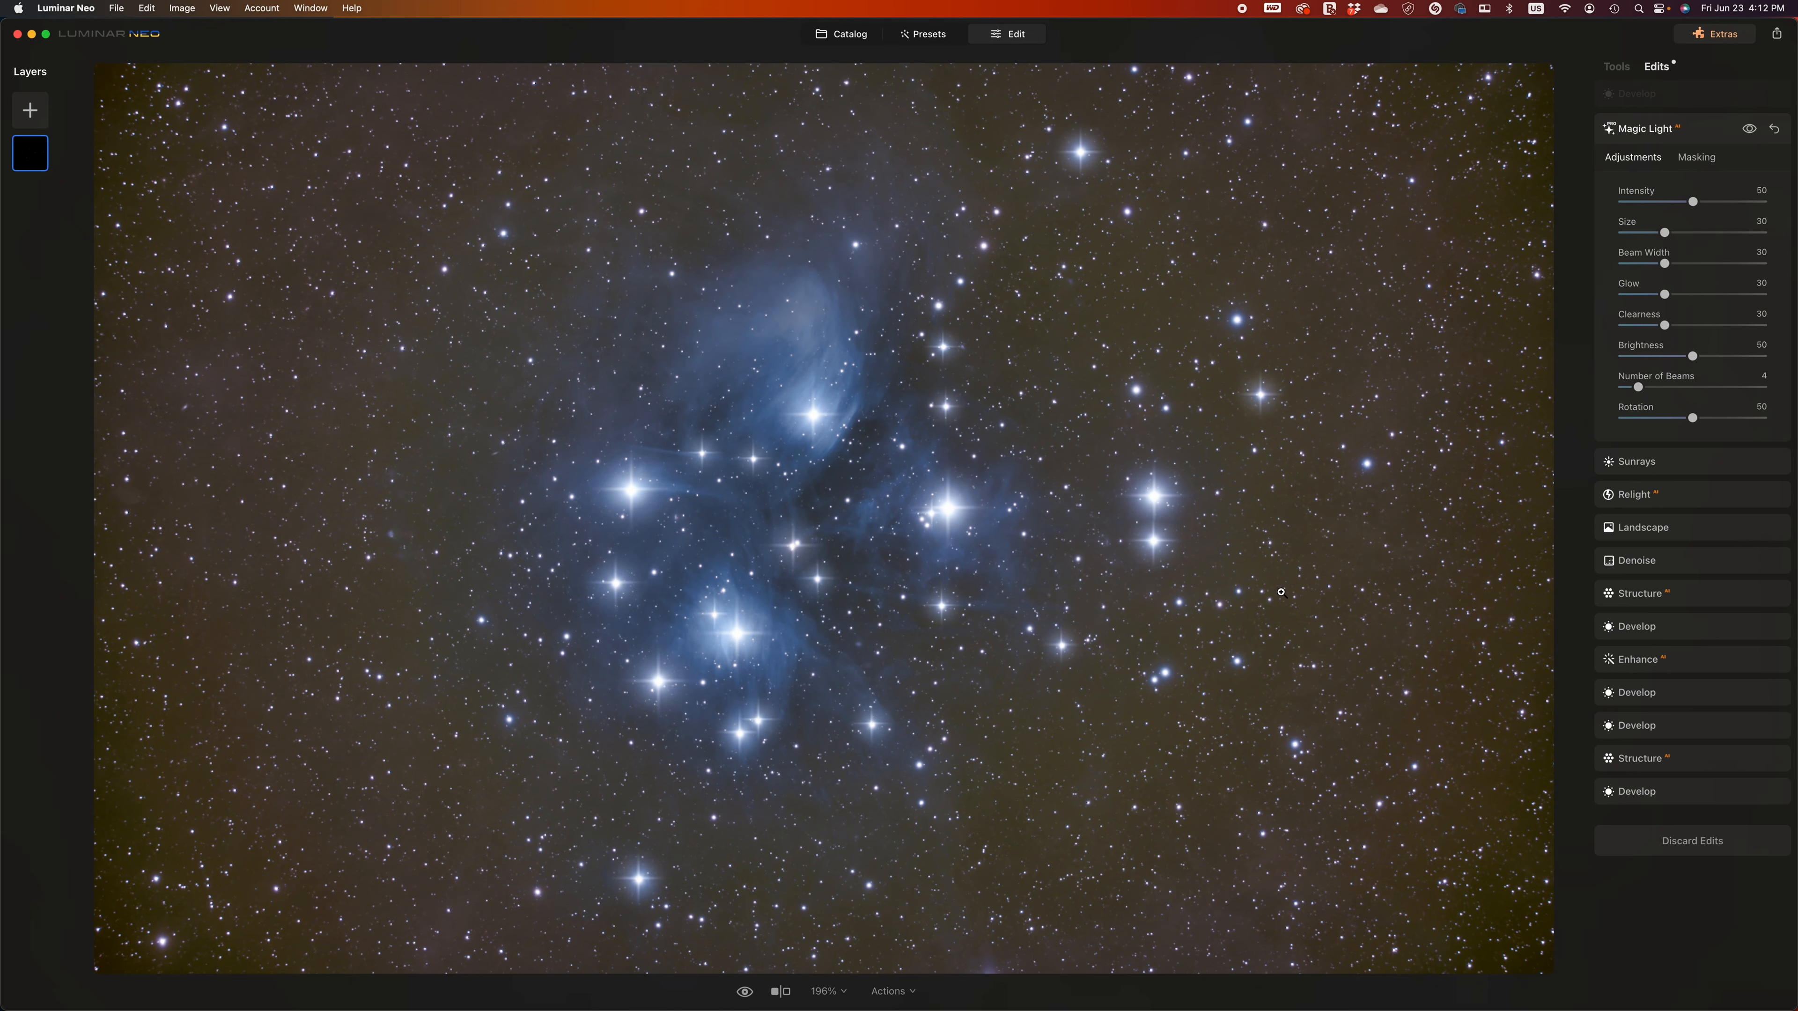
{"action": "mouse_move", "coordinate": [1664, 325]}
{"action": "left_mouse_down"}
{"action": "mouse_move", "coordinate": [1661, 295]}
{"action": "mouse_move", "coordinate": [1726, 295]}
{"action": "mouse_move", "coordinate": [1671, 296]}
{"action": "left_mouse_up"}
{"action": "mouse_move", "coordinate": [1669, 298]}
{"action": "left_mouse_down"}
{"action": "mouse_move", "coordinate": [1642, 328]}
{"action": "mouse_move", "coordinate": [1658, 325]}
{"action": "left_mouse_up"}
{"action": "left_click", "coordinate": [1617, 66]}
- Merge the dark and bright exposures of the arched camp shelter from the catalog (EV 0.0 and +3.0) with HDR Merge
{"action": "left_click", "coordinate": [860, 42]}
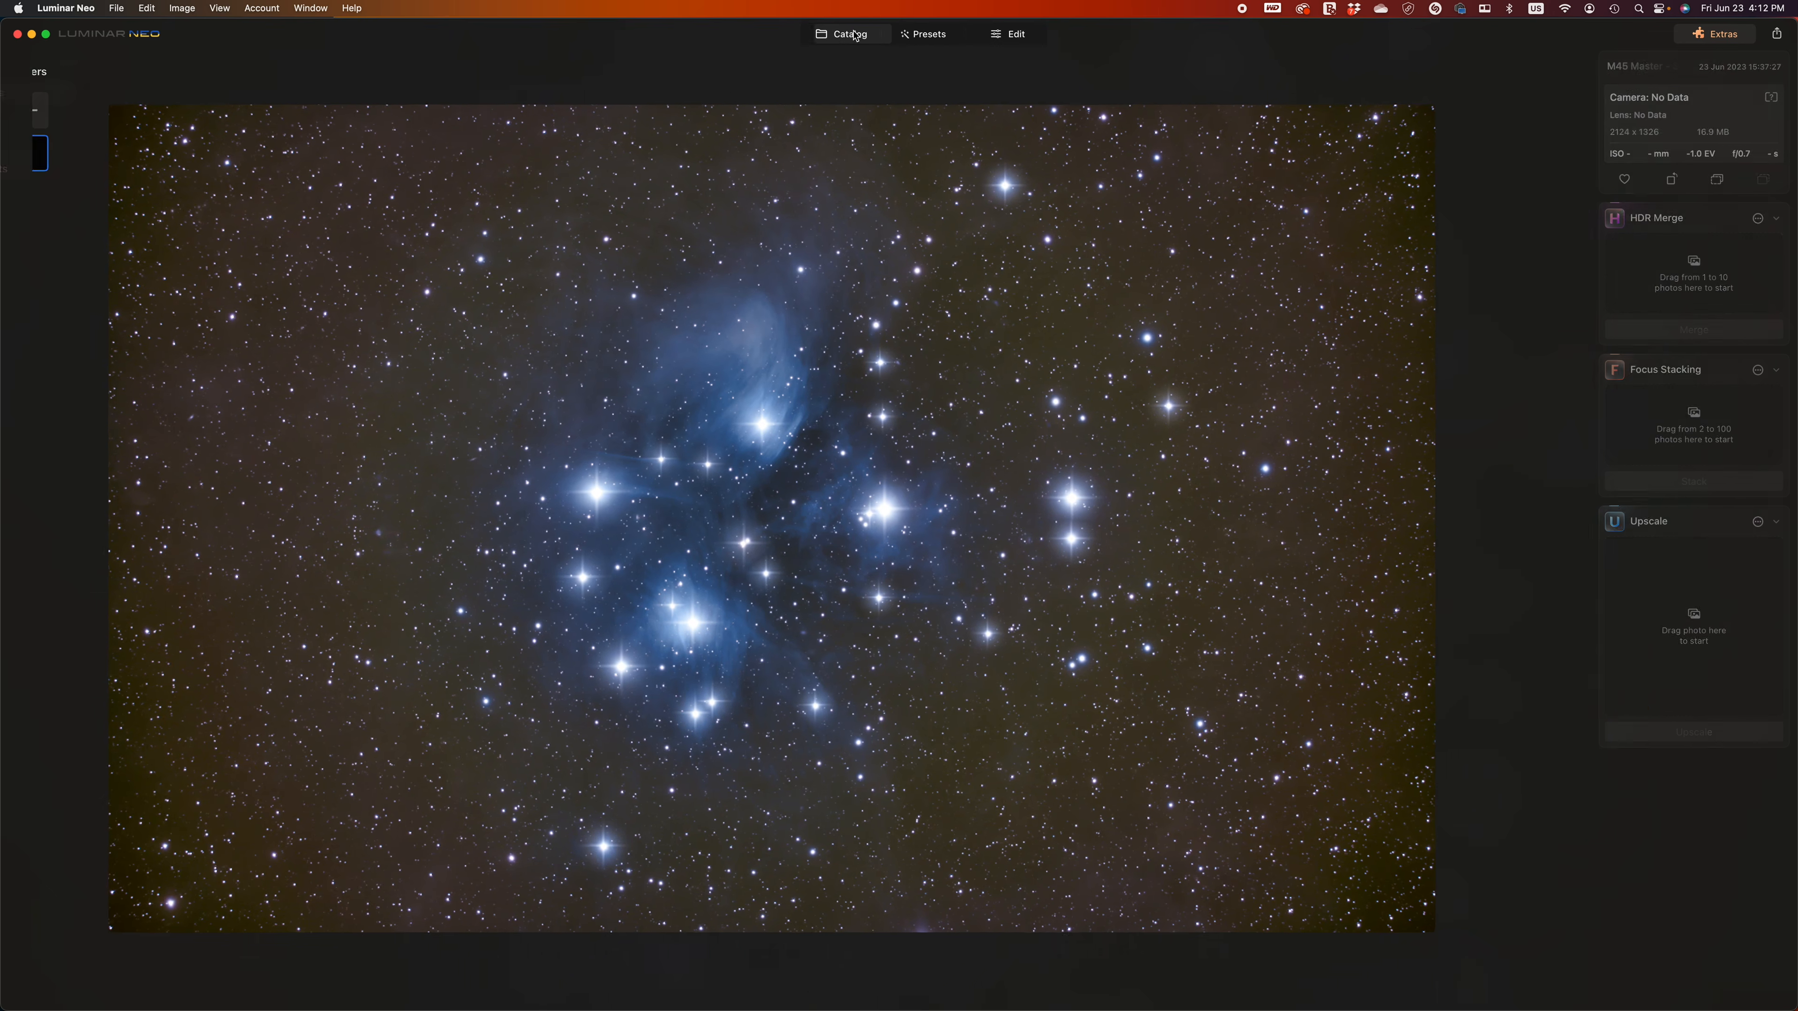
{"action": "scroll", "coordinate": [1336, 596], "scroll_direction": "up", "scroll_amount": 5}
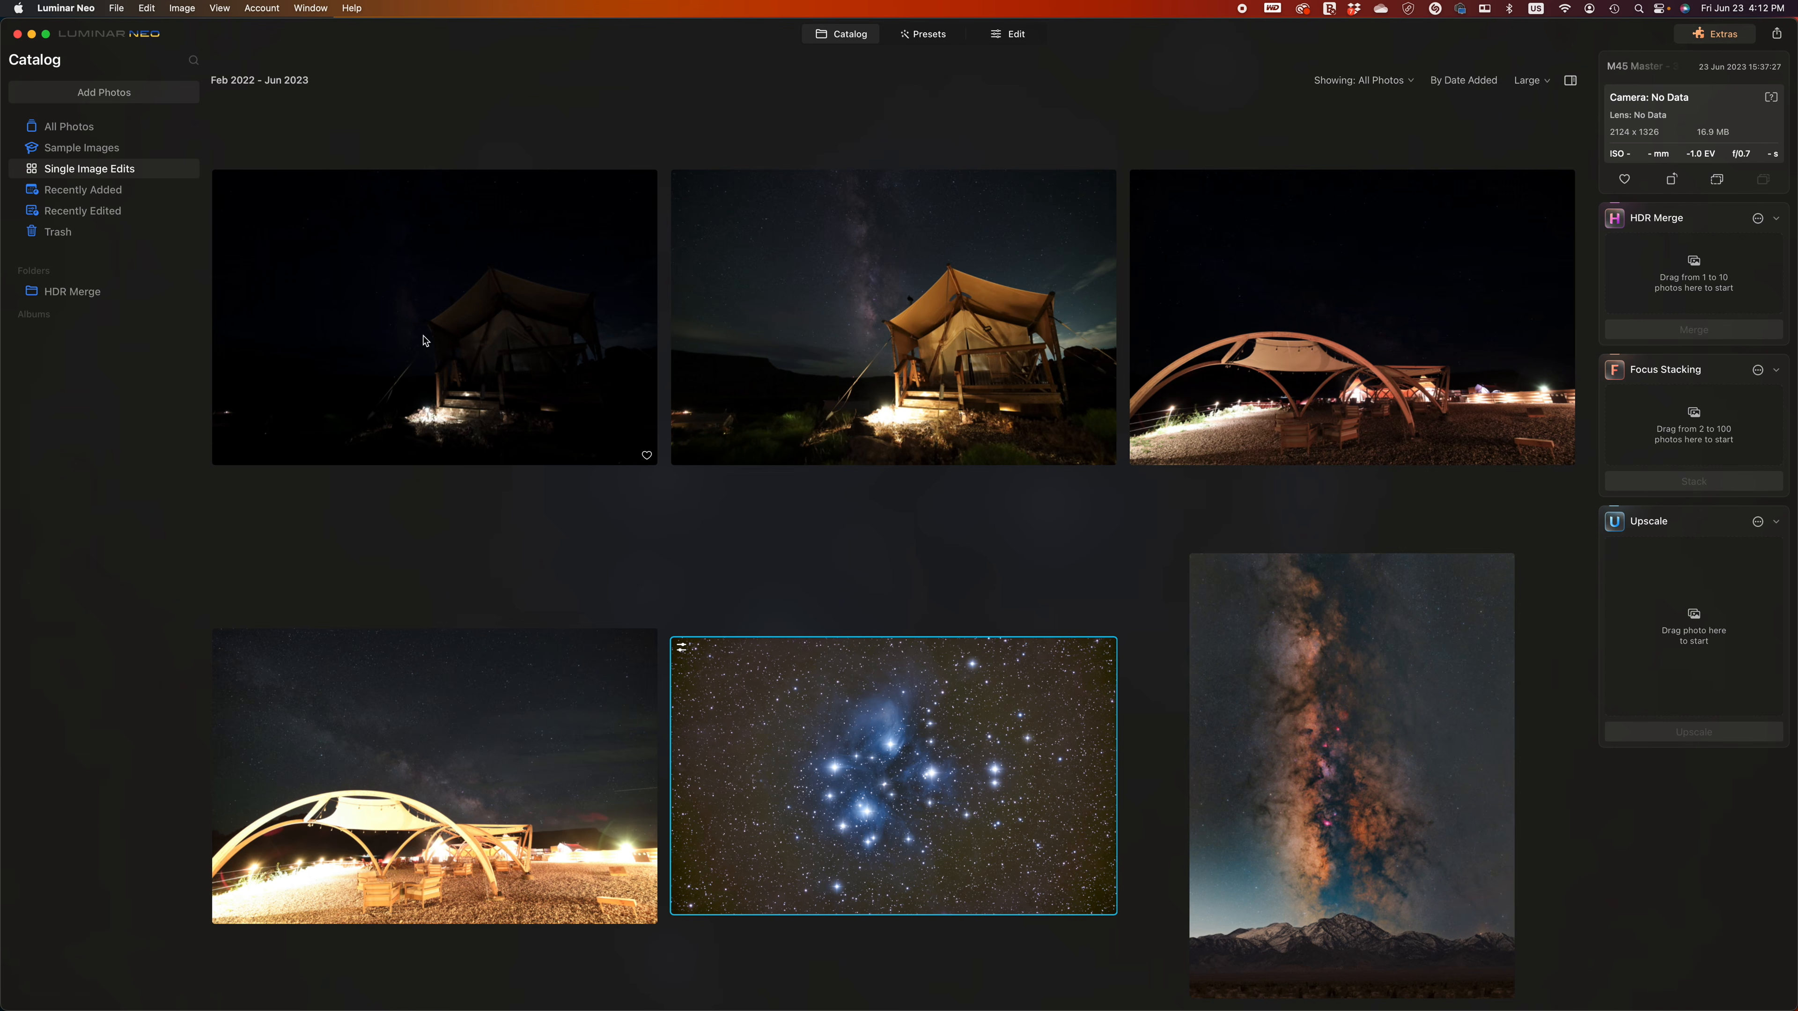
{"action": "left_click", "coordinate": [1326, 308]}
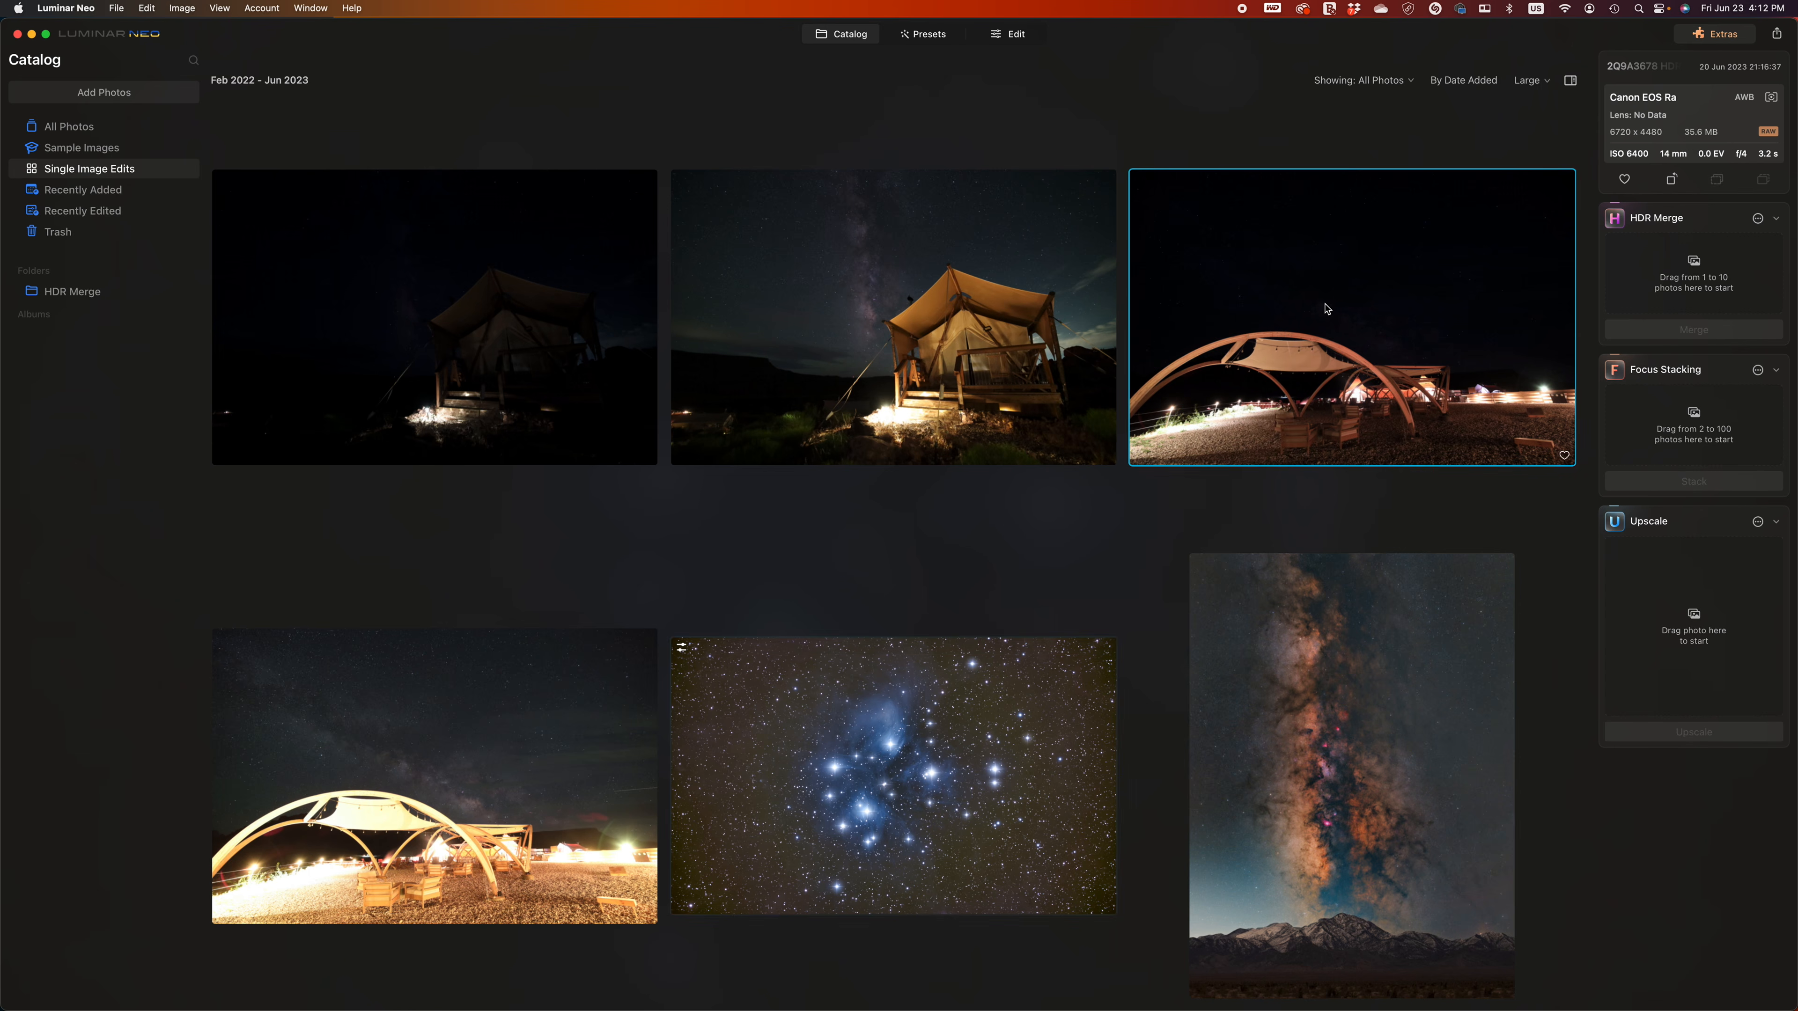
{"action": "left_click", "coordinate": [553, 758], "text": "super"}
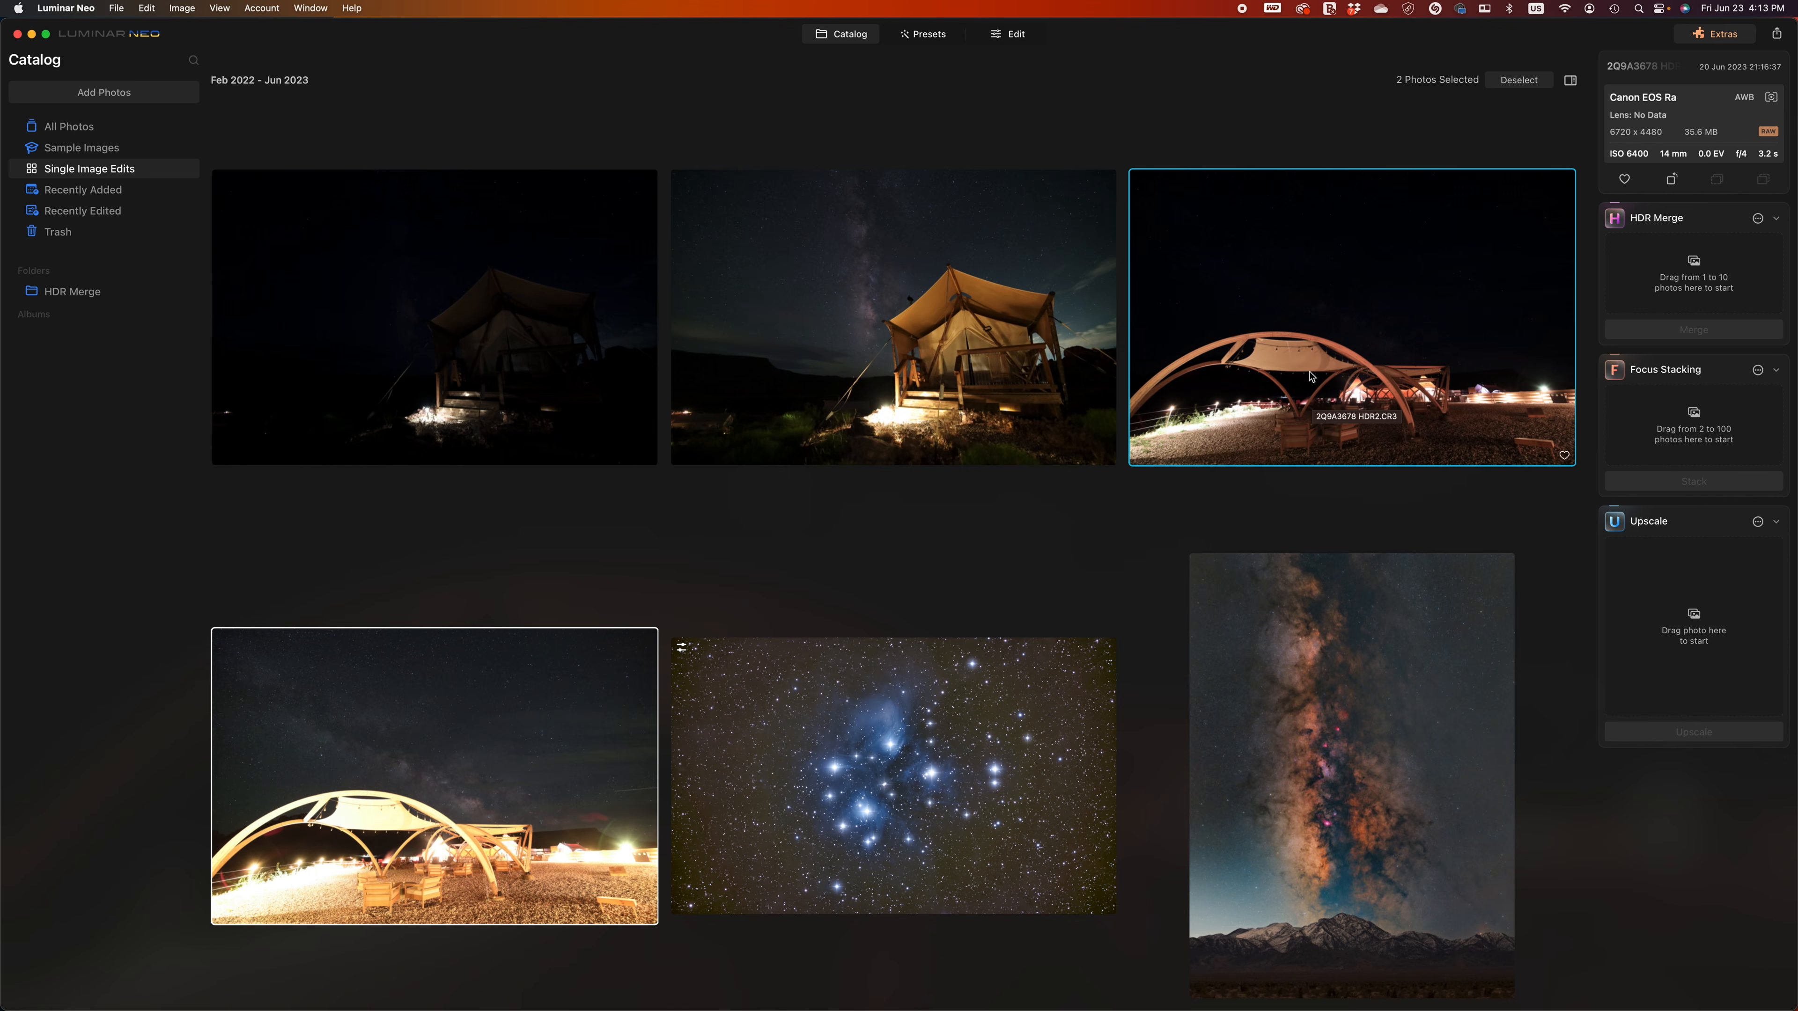
{"action": "left_click_drag", "start_coordinate": [1411, 337], "coordinate": [1688, 269]}
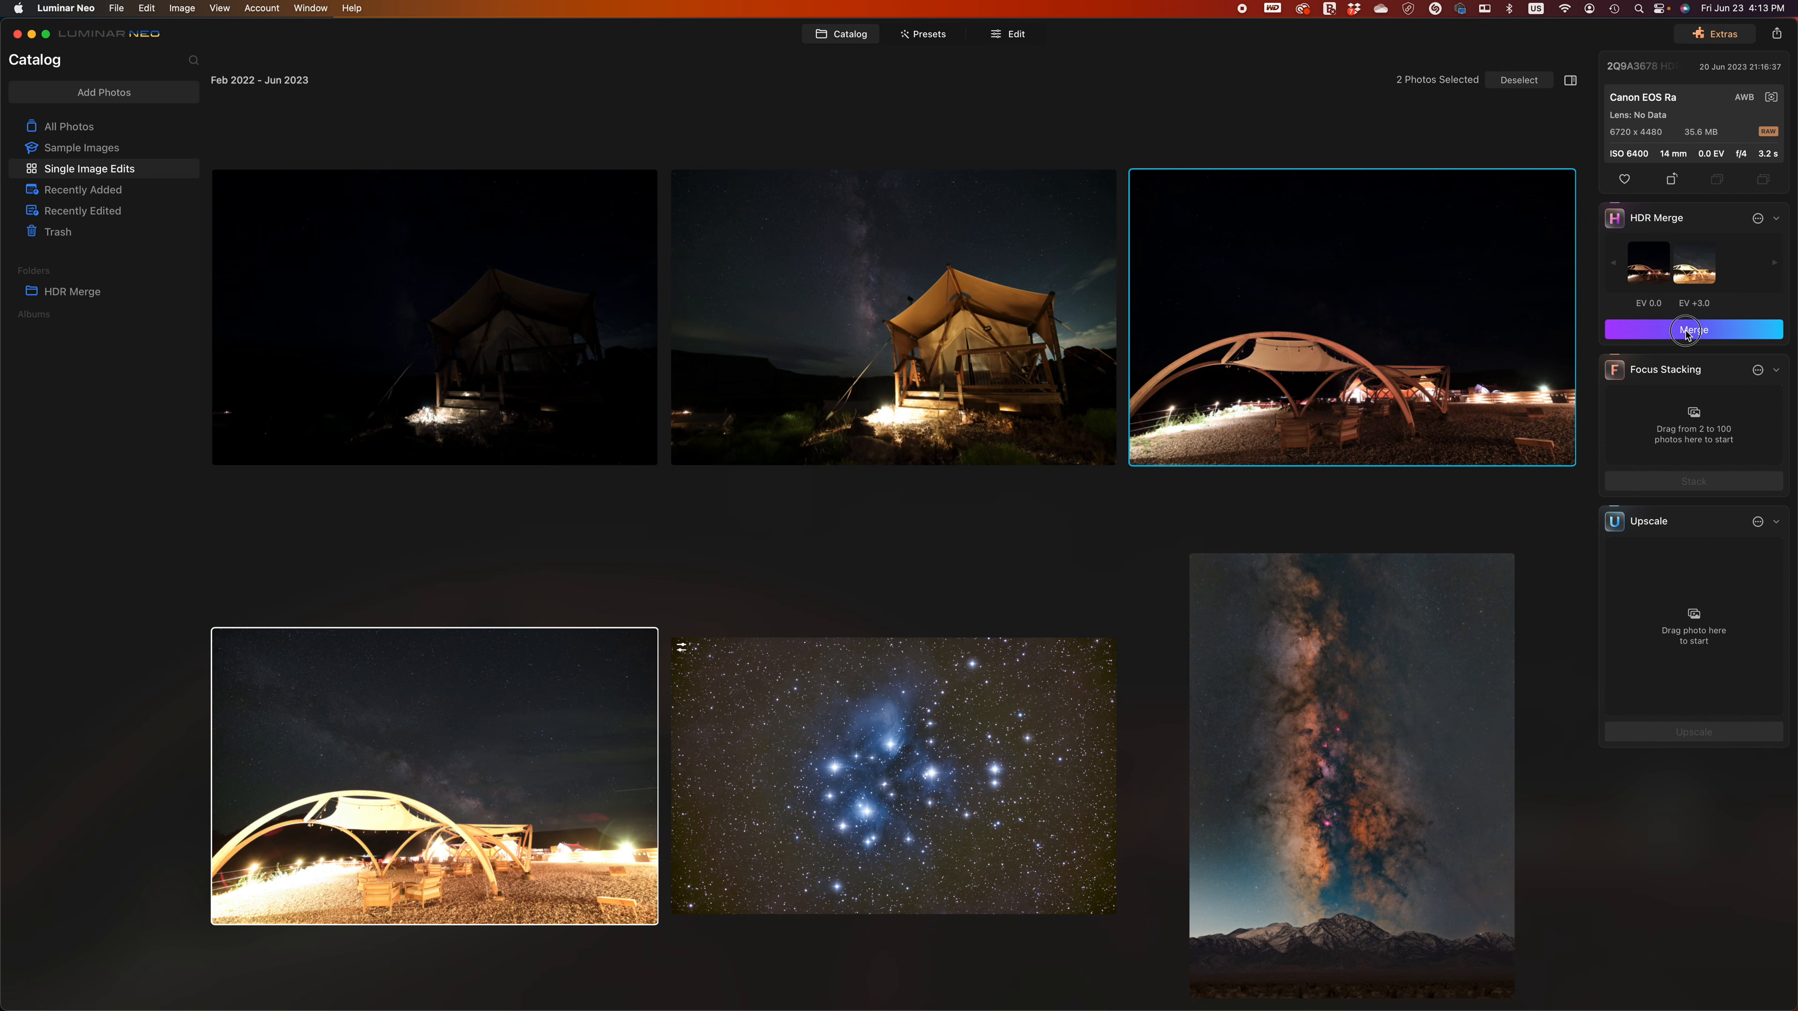
{"action": "left_click", "coordinate": [1687, 332]}
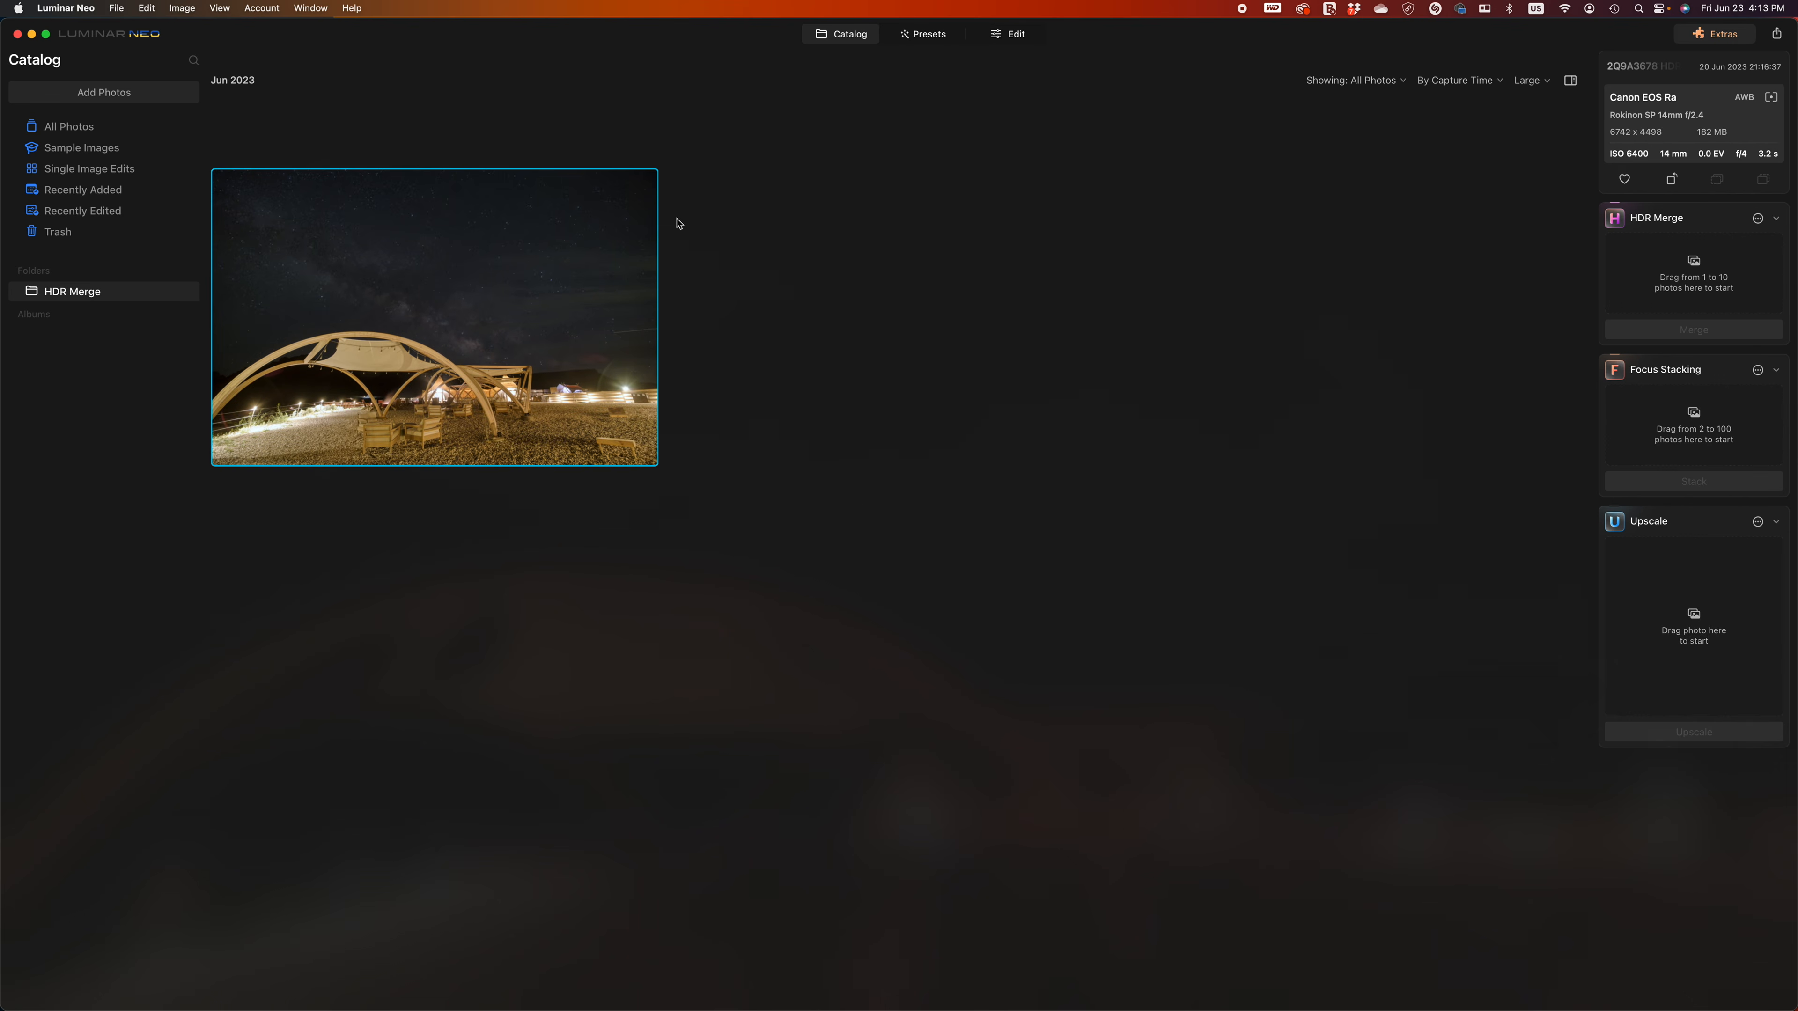
- Browse the presets suggested for the merged HDR photo, checking Big City Lights, and open the Natural Skies collection
{"action": "left_click", "coordinate": [923, 33]}
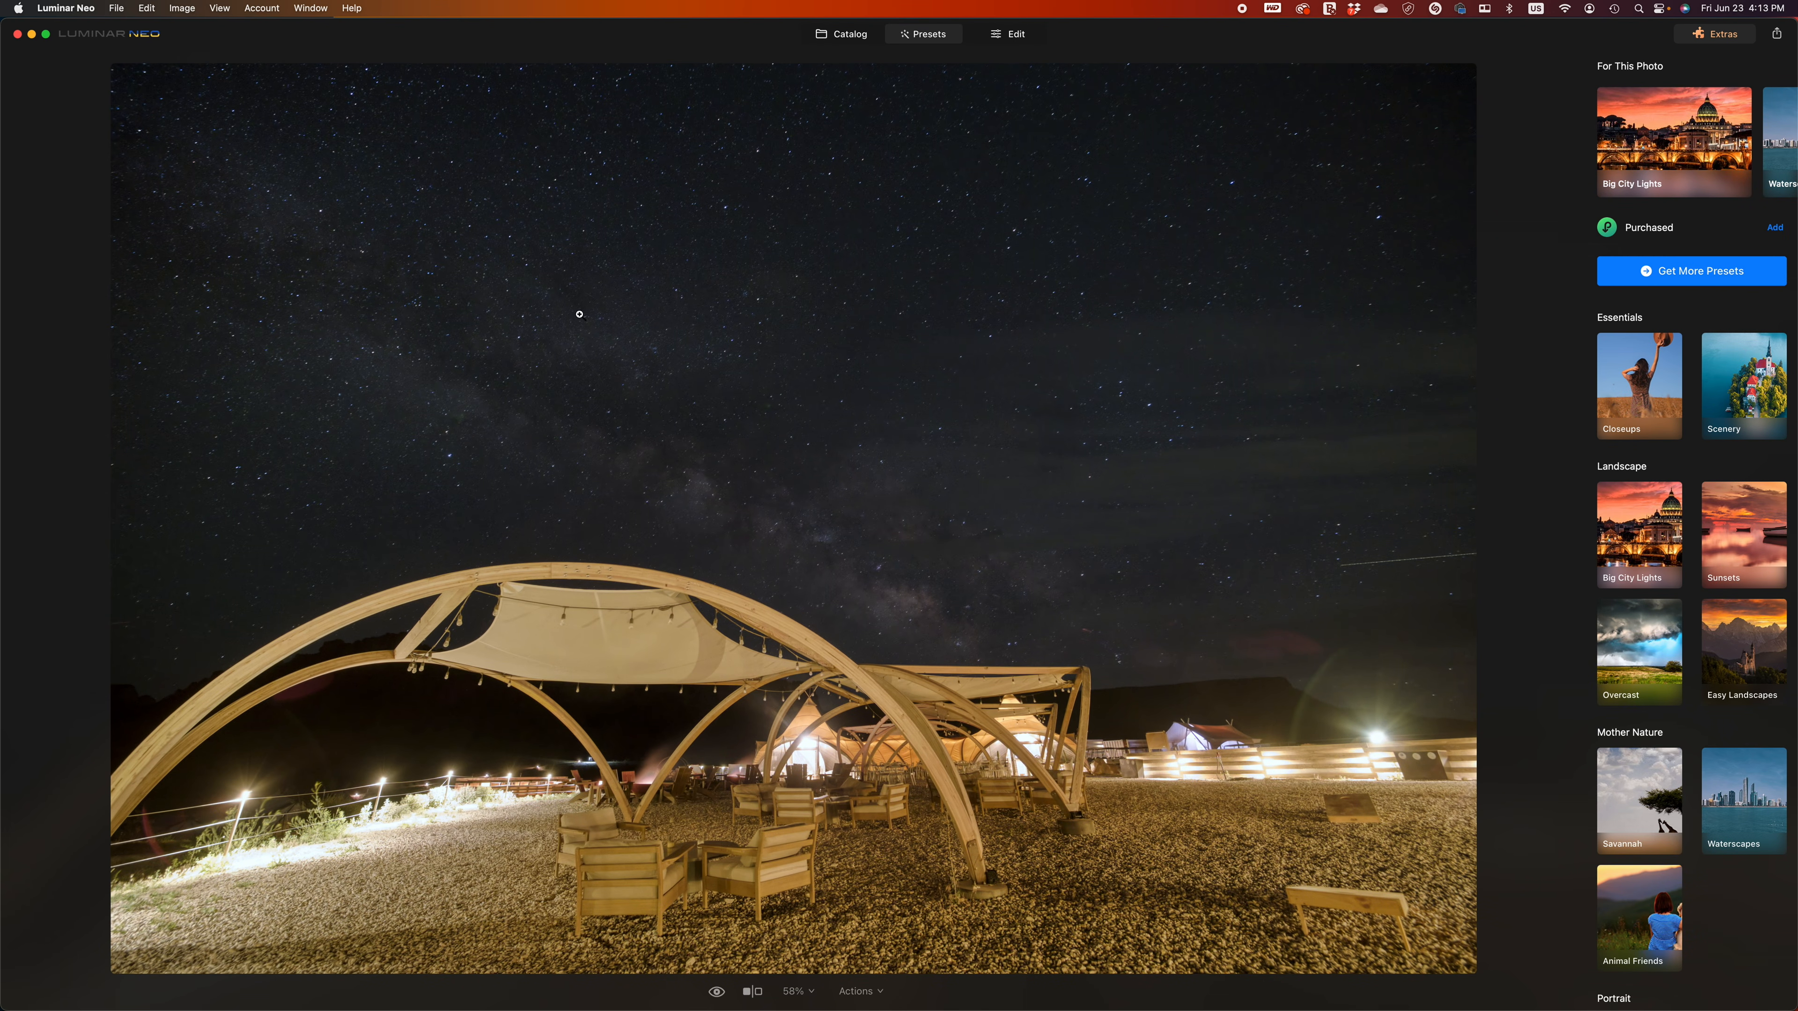
{"action": "scroll", "coordinate": [1756, 148], "scroll_direction": "right", "scroll_amount": 4}
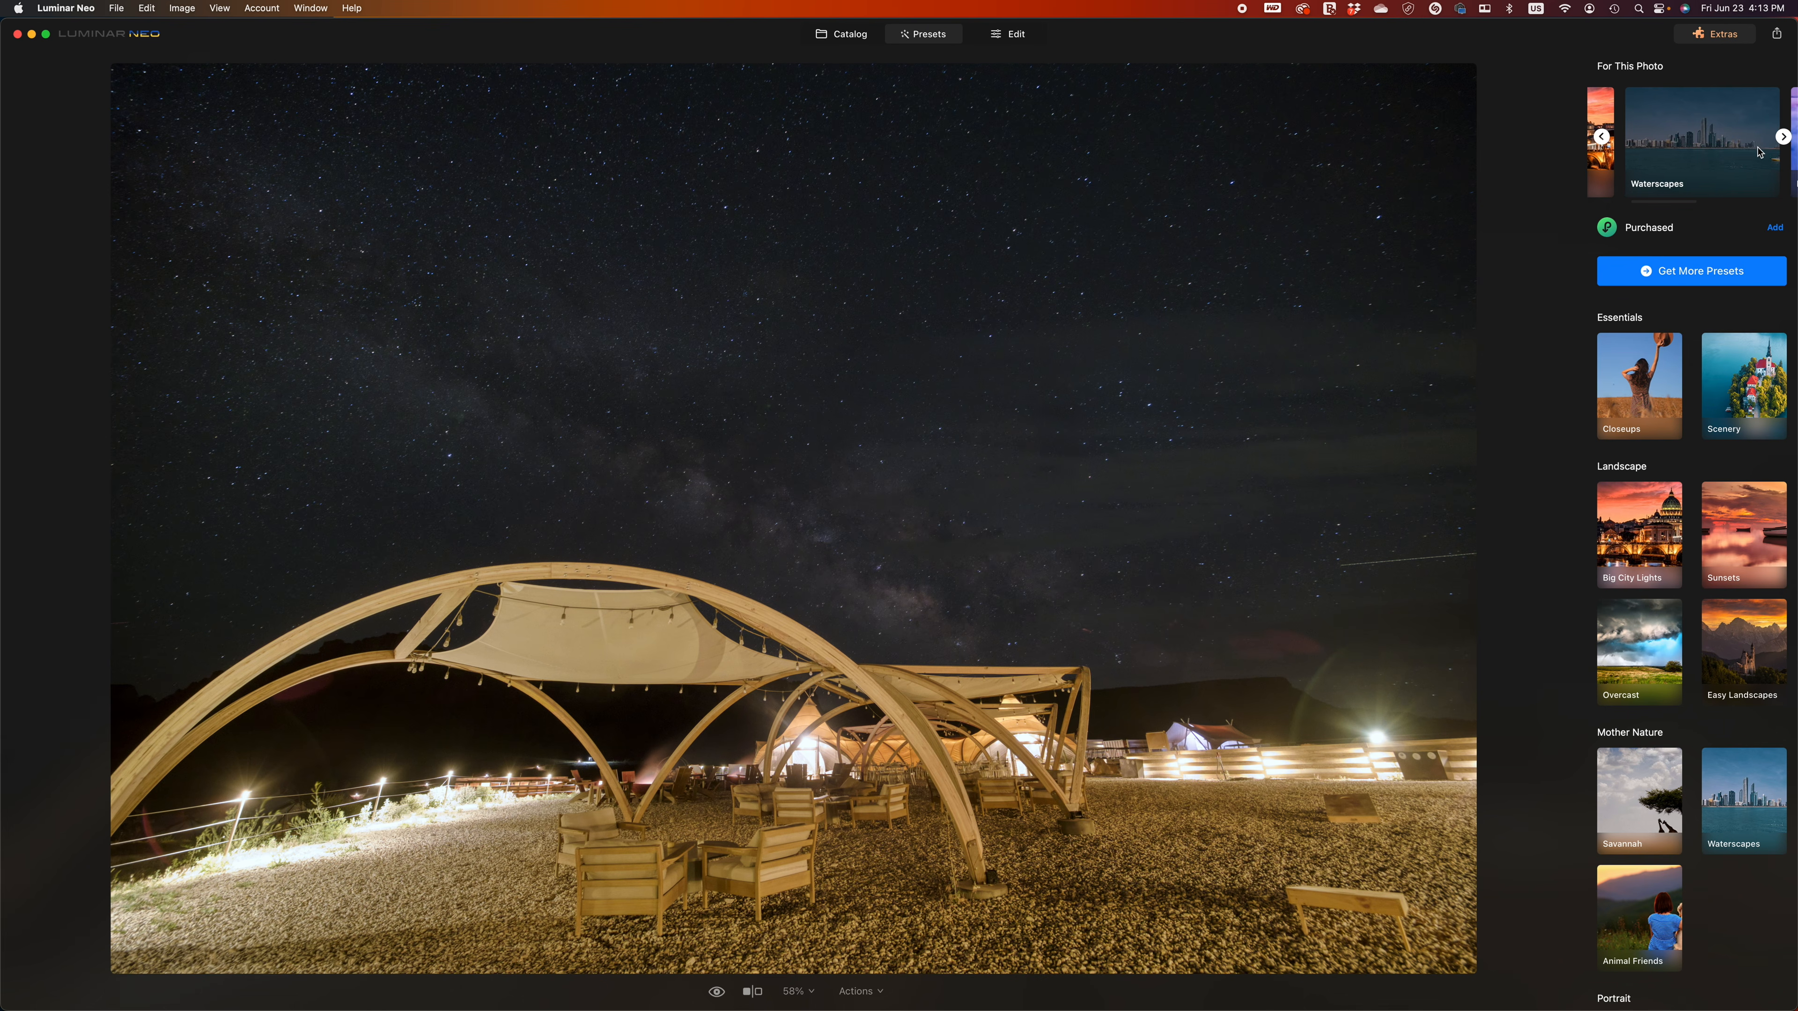
{"action": "scroll", "coordinate": [1734, 146], "scroll_direction": "left", "scroll_amount": 4}
{"action": "left_click", "coordinate": [1719, 149]}
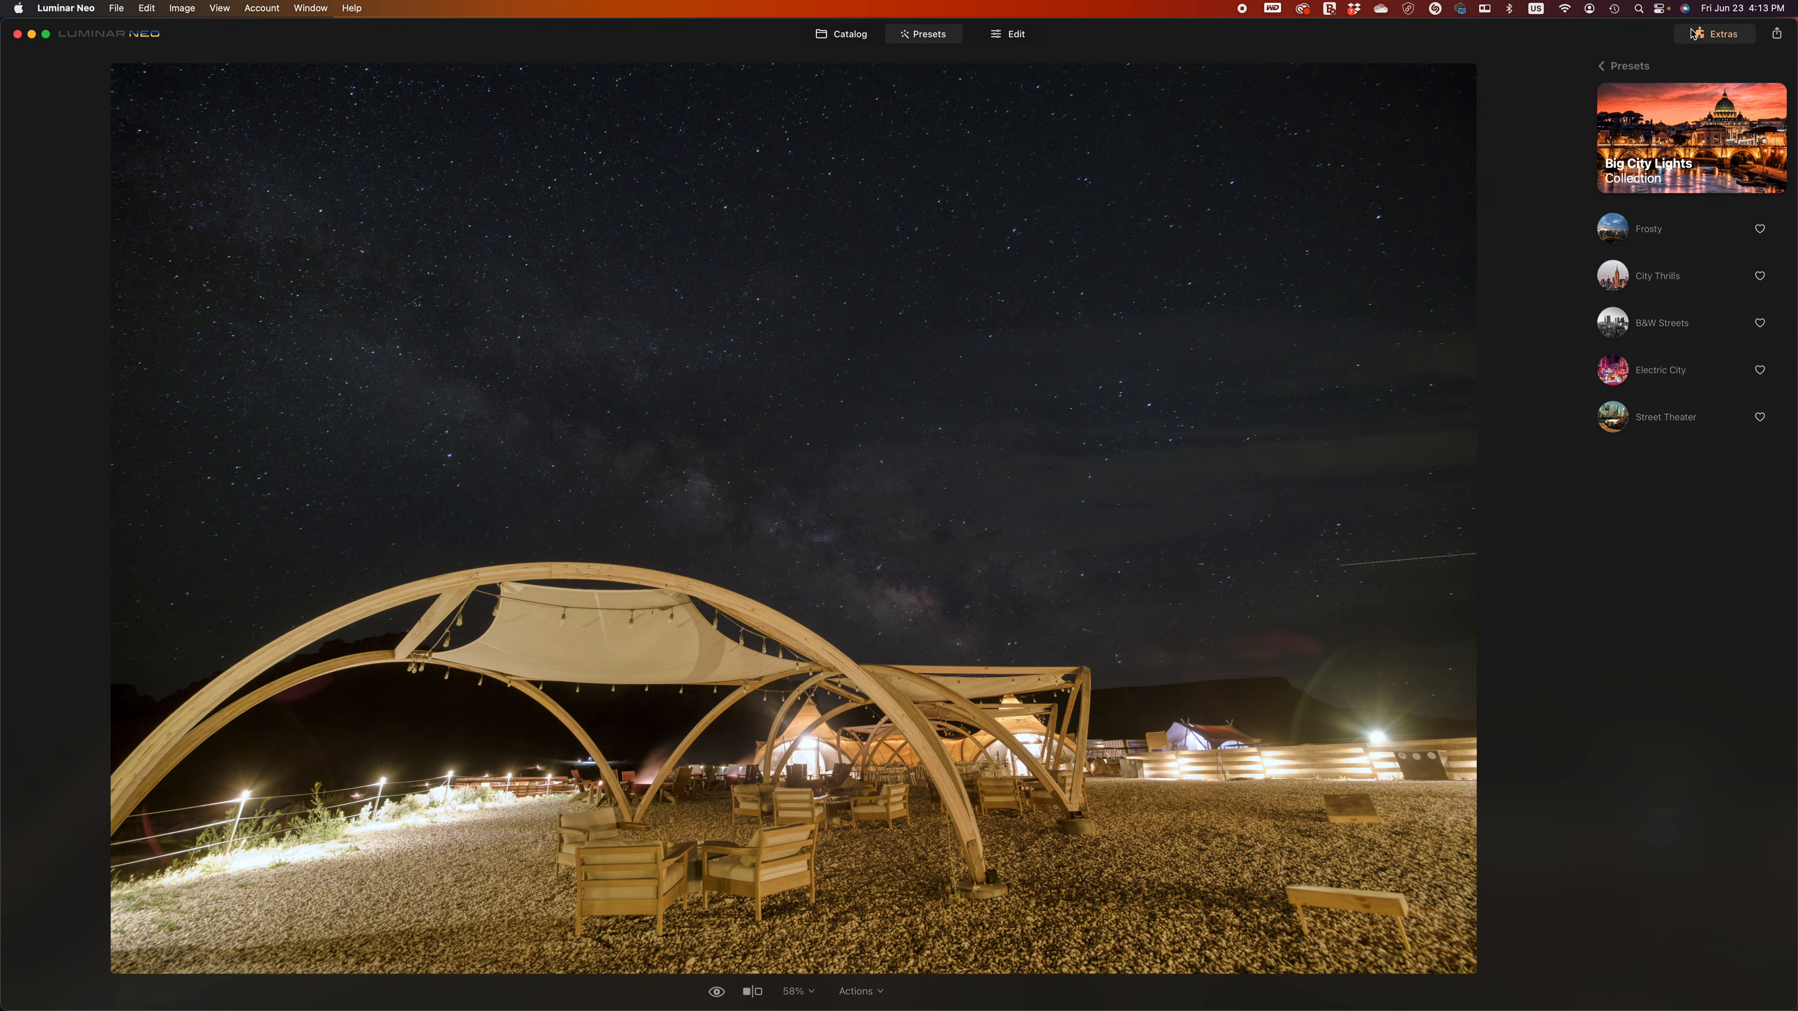
{"action": "left_click", "coordinate": [1626, 65]}
{"action": "scroll", "coordinate": [1758, 151], "scroll_direction": "right", "scroll_amount": 3}
{"action": "left_click", "coordinate": [1690, 145]}
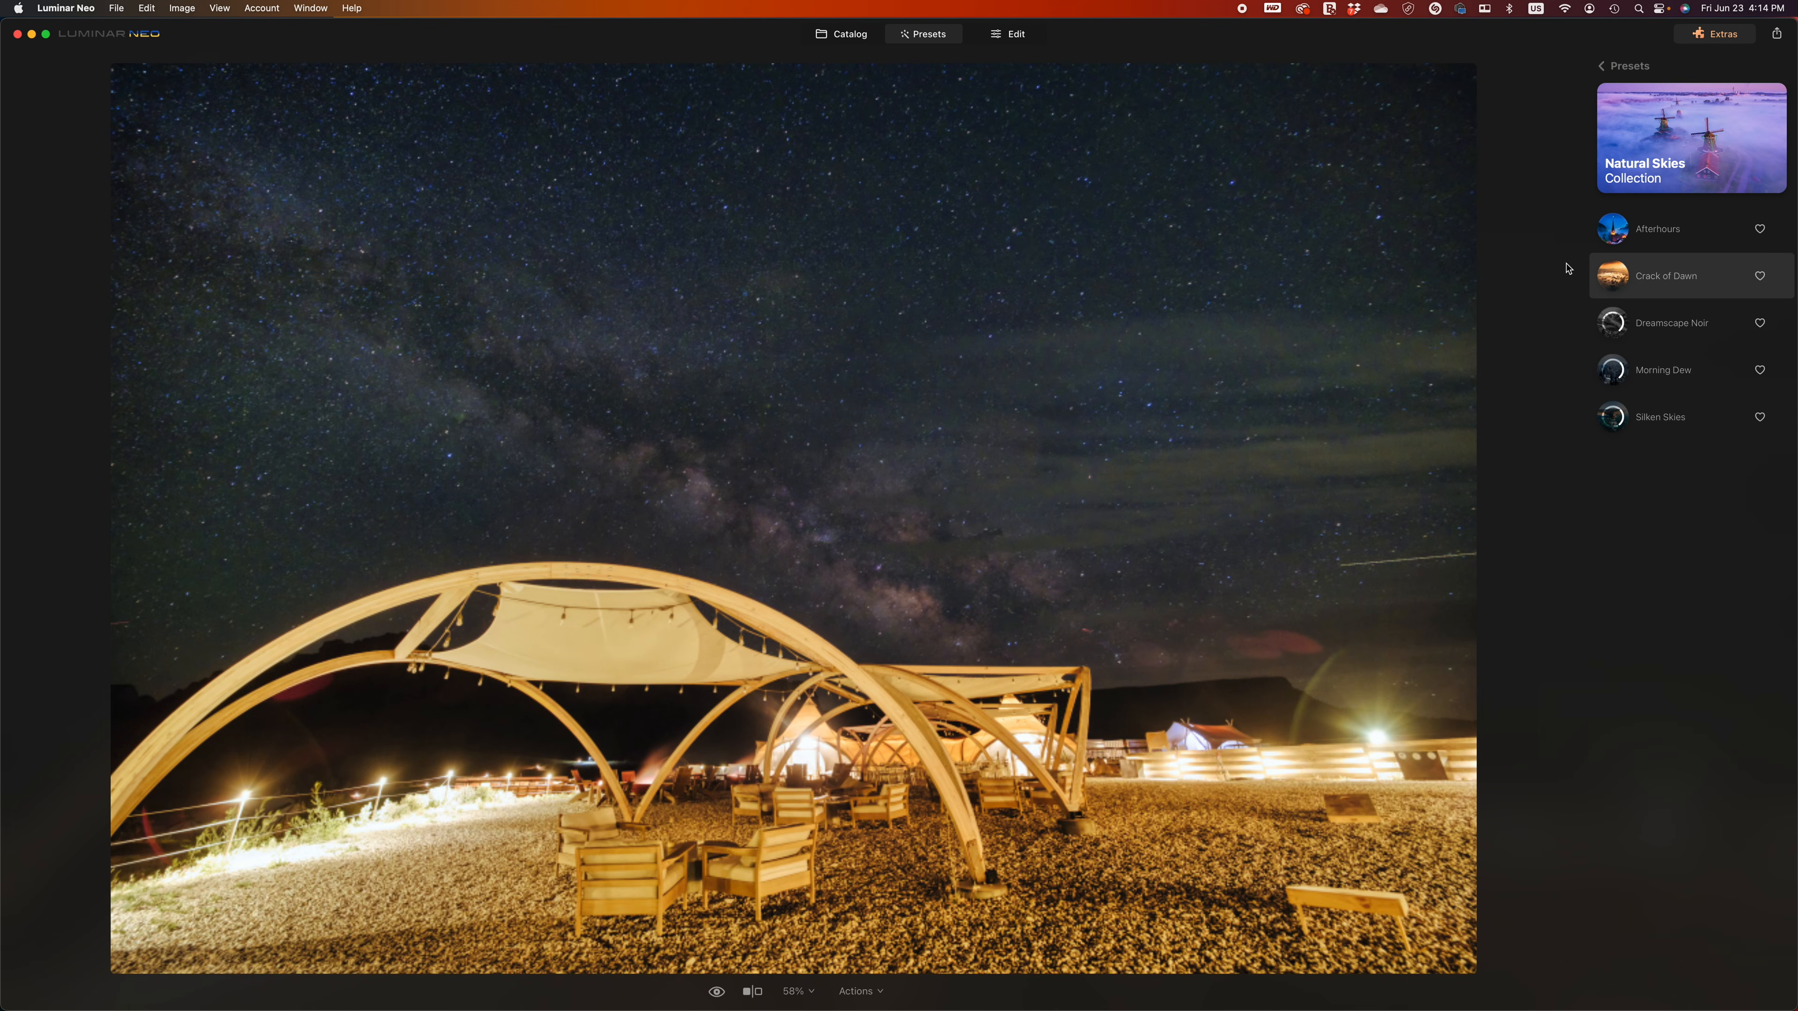
- Try the Natural Skies presets on the merged photo and apply Afterhours at reduced strength
{"action": "left_click", "coordinate": [1608, 240]}
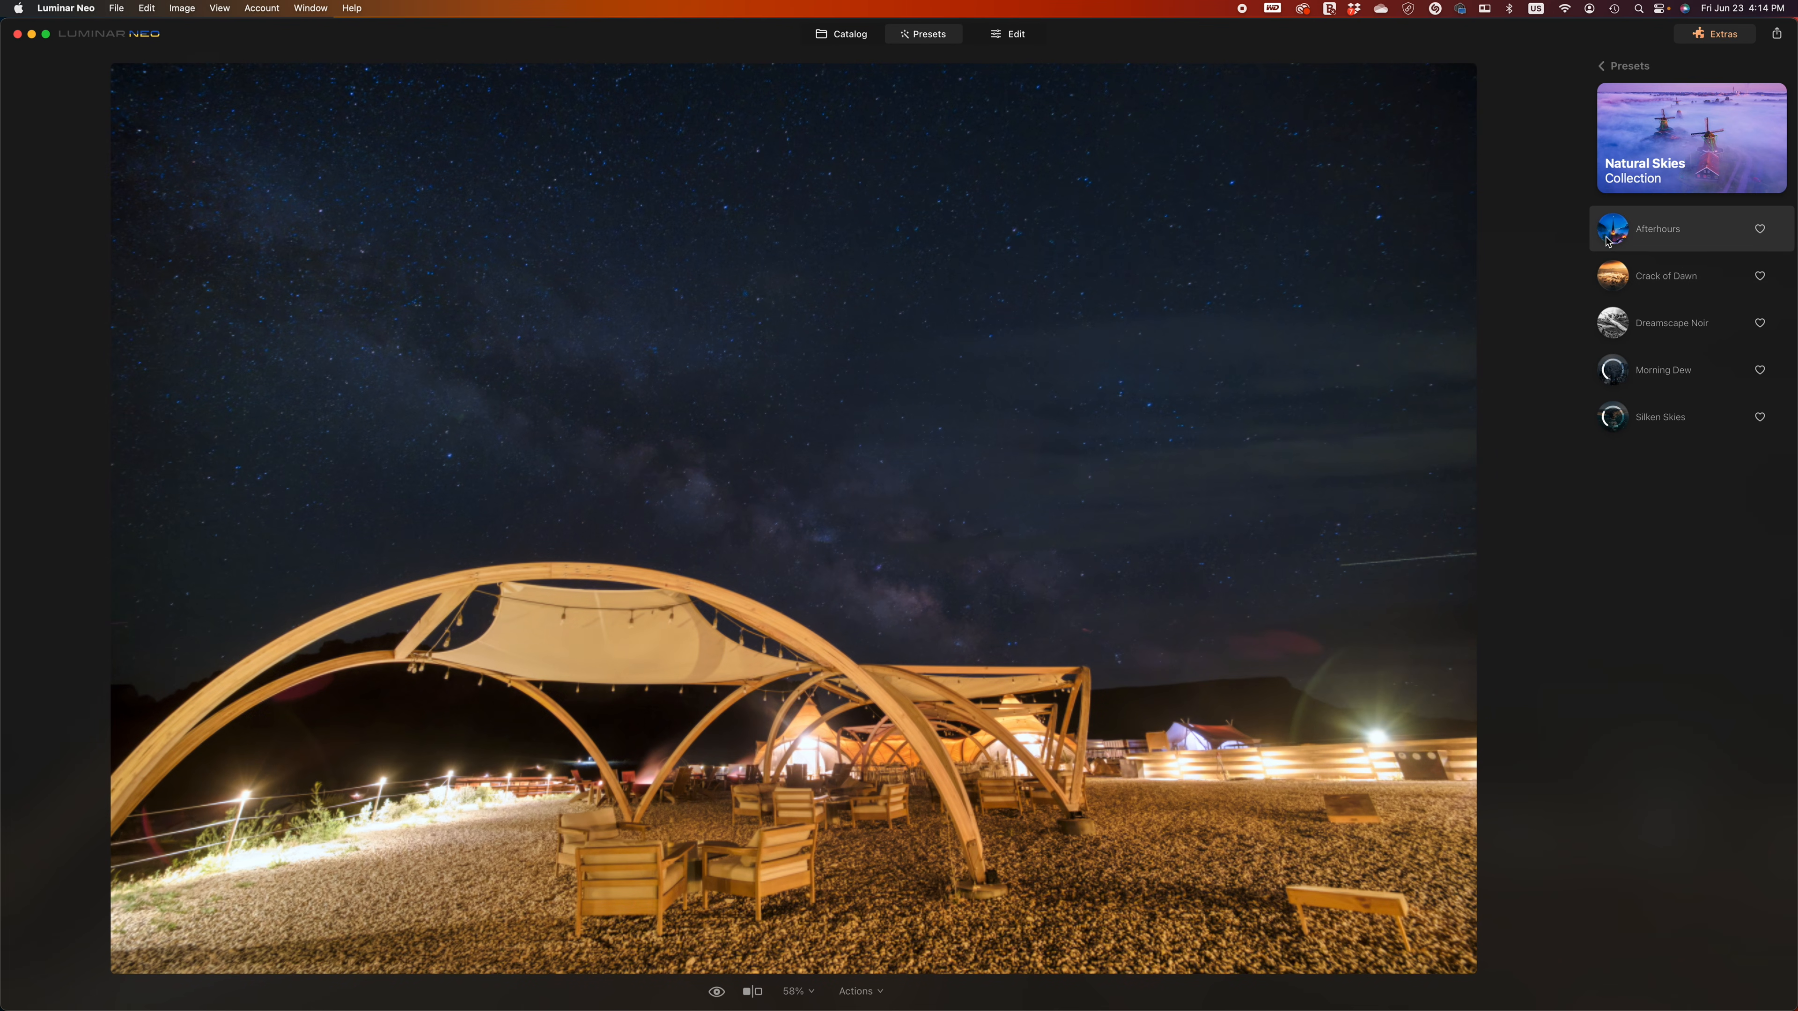
{"action": "left_click", "coordinate": [1616, 424]}
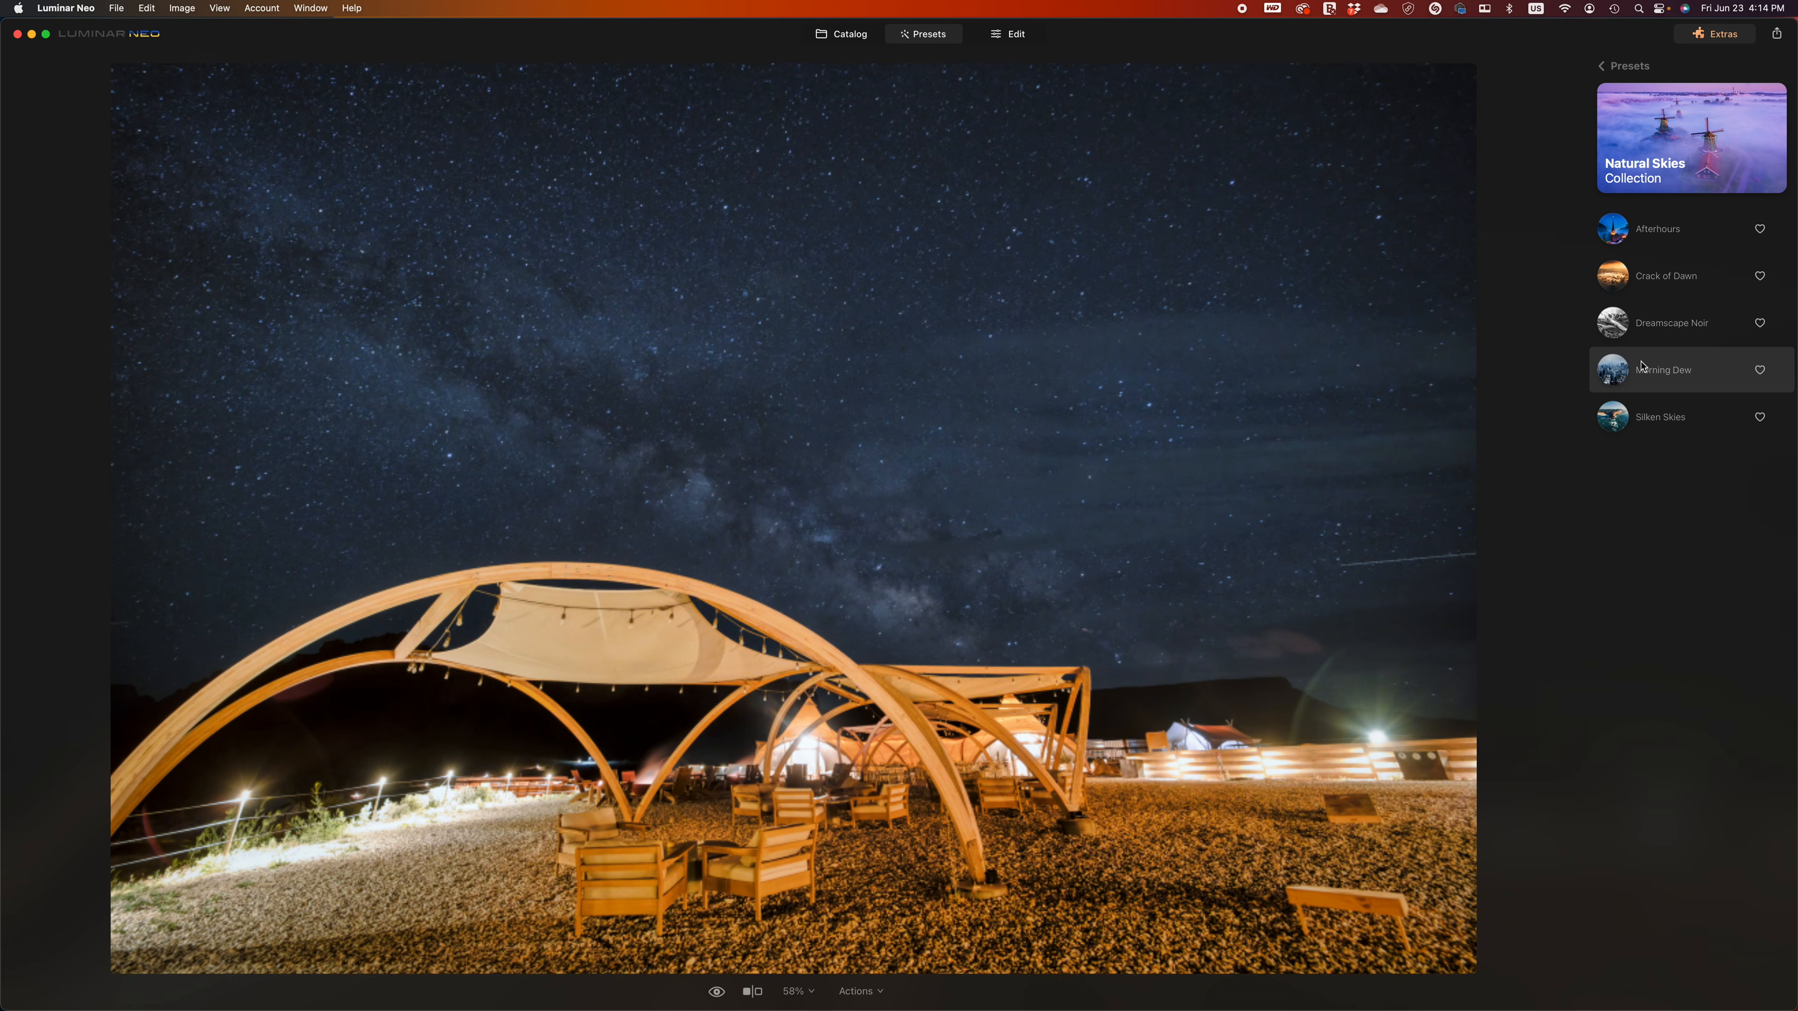
{"action": "left_click", "coordinate": [1621, 238]}
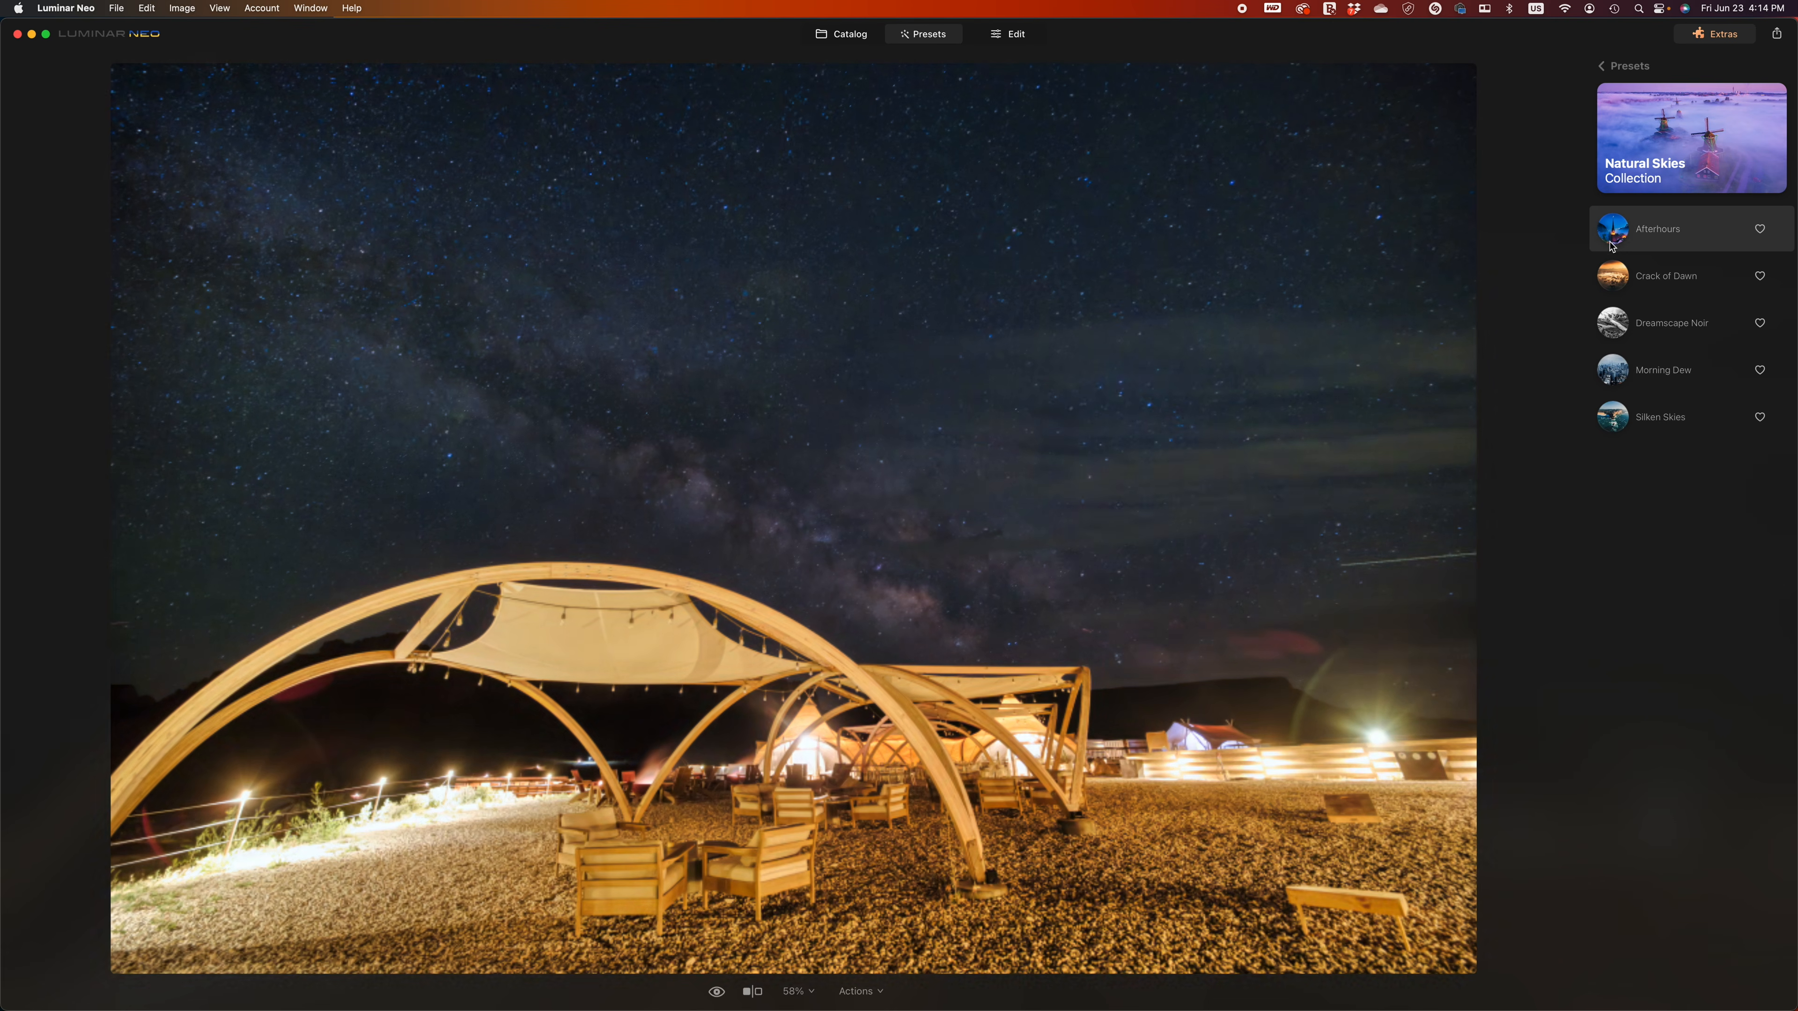
{"action": "left_click", "coordinate": [1660, 237]}
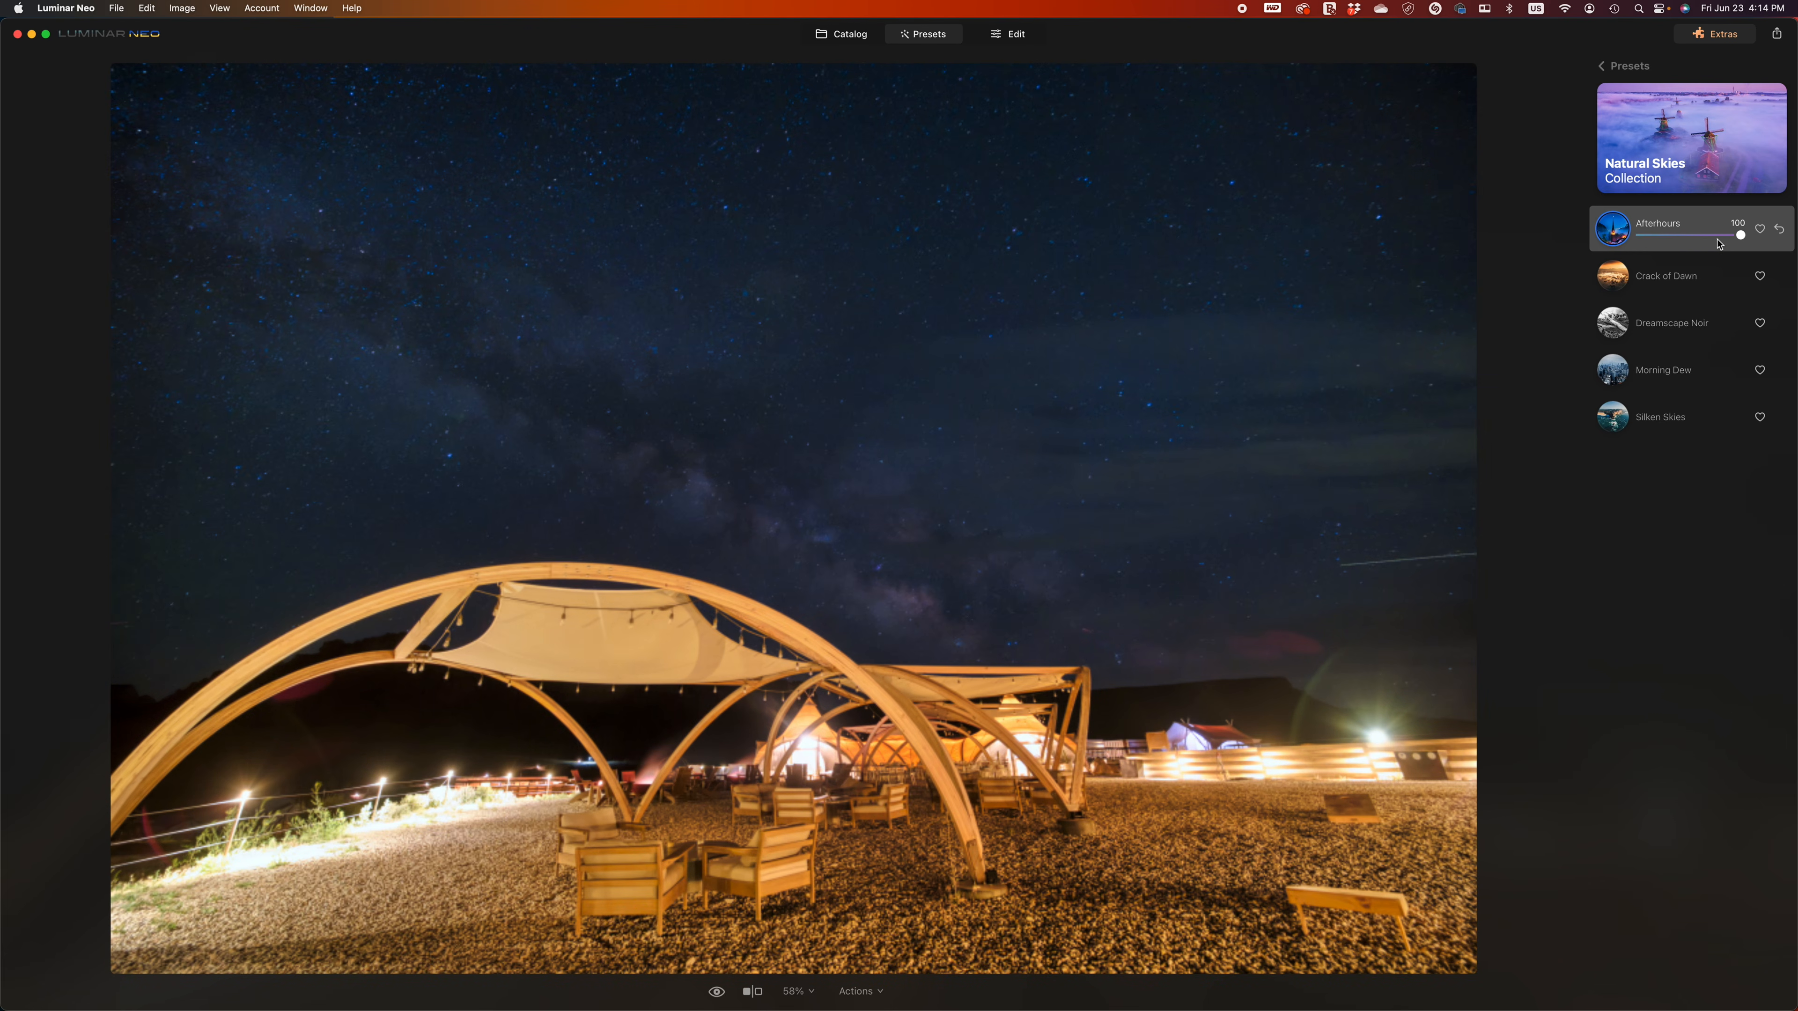
{"action": "left_click_drag", "start_coordinate": [1740, 240], "coordinate": [1711, 247]}
{"action": "left_click", "coordinate": [1607, 69]}
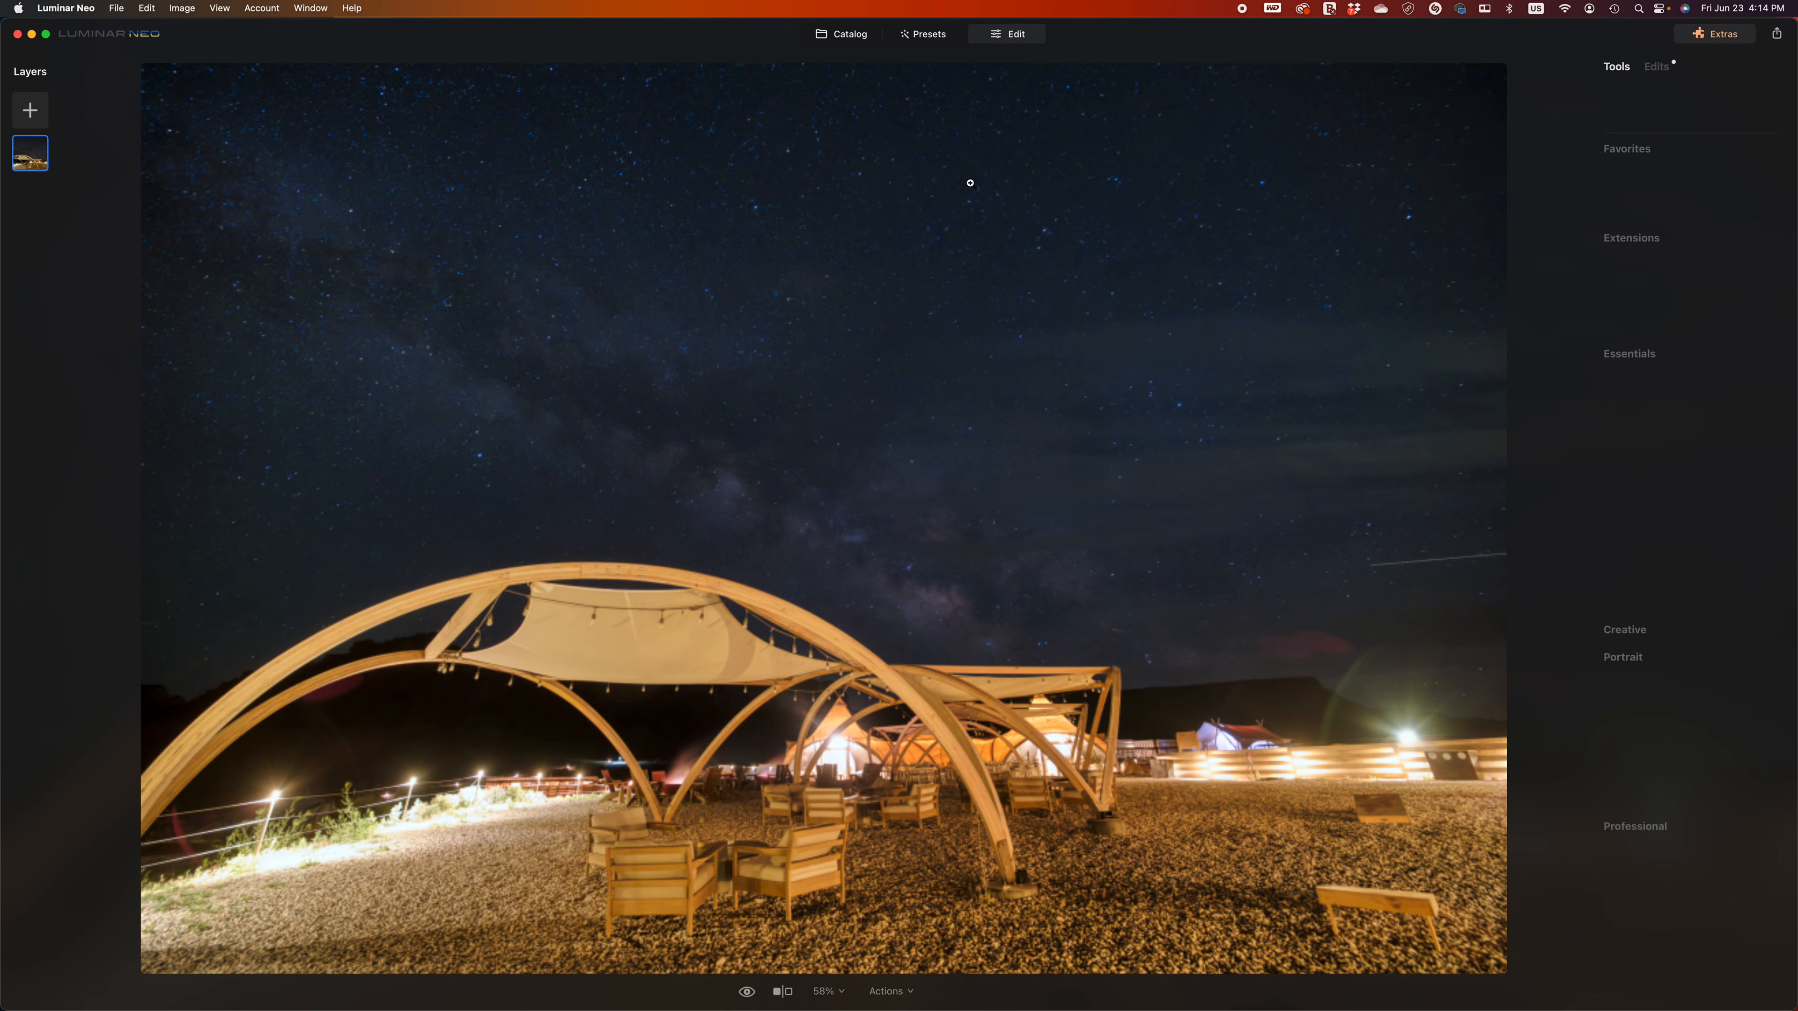
- Open 2Q9A3776-Enhanced-NR.jpg from All Photos in the catalog and compare its before and after versions with the split slider
{"action": "left_click", "coordinate": [841, 34]}
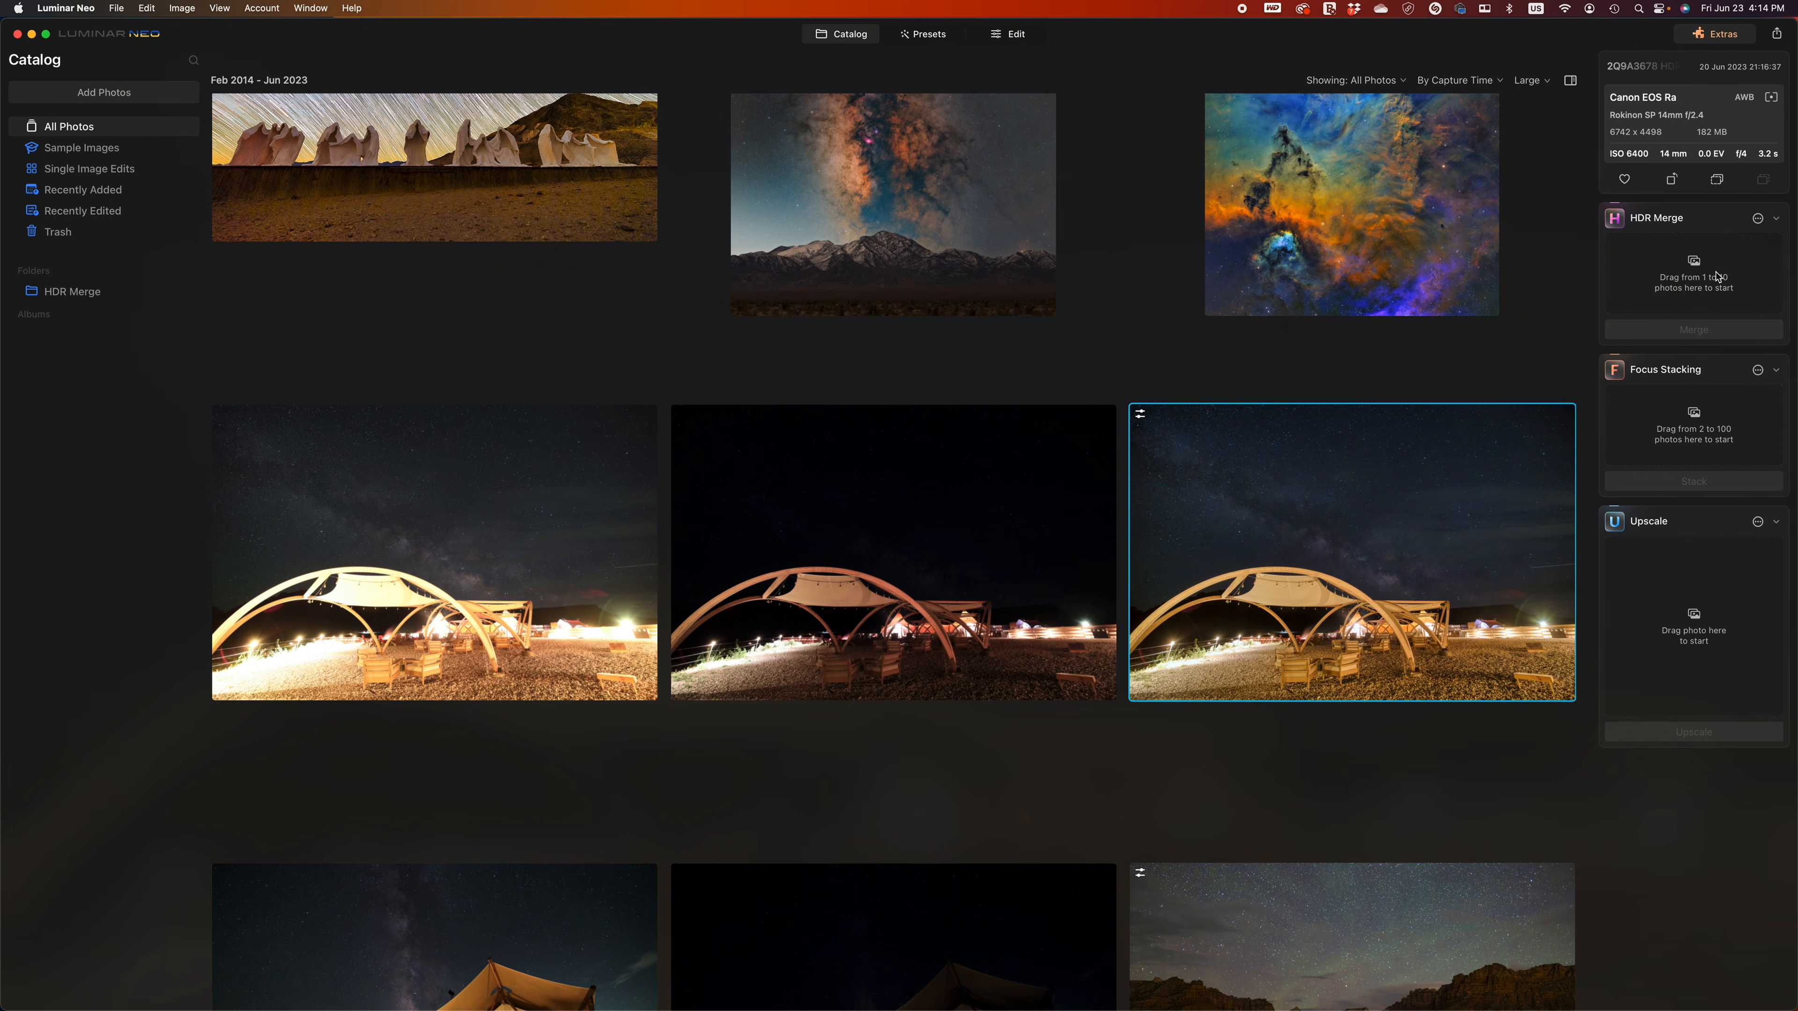
{"action": "scroll", "coordinate": [1231, 545], "scroll_direction": "down", "scroll_amount": 3}
{"action": "scroll", "coordinate": [1231, 545], "scroll_direction": "up", "scroll_amount": 1}
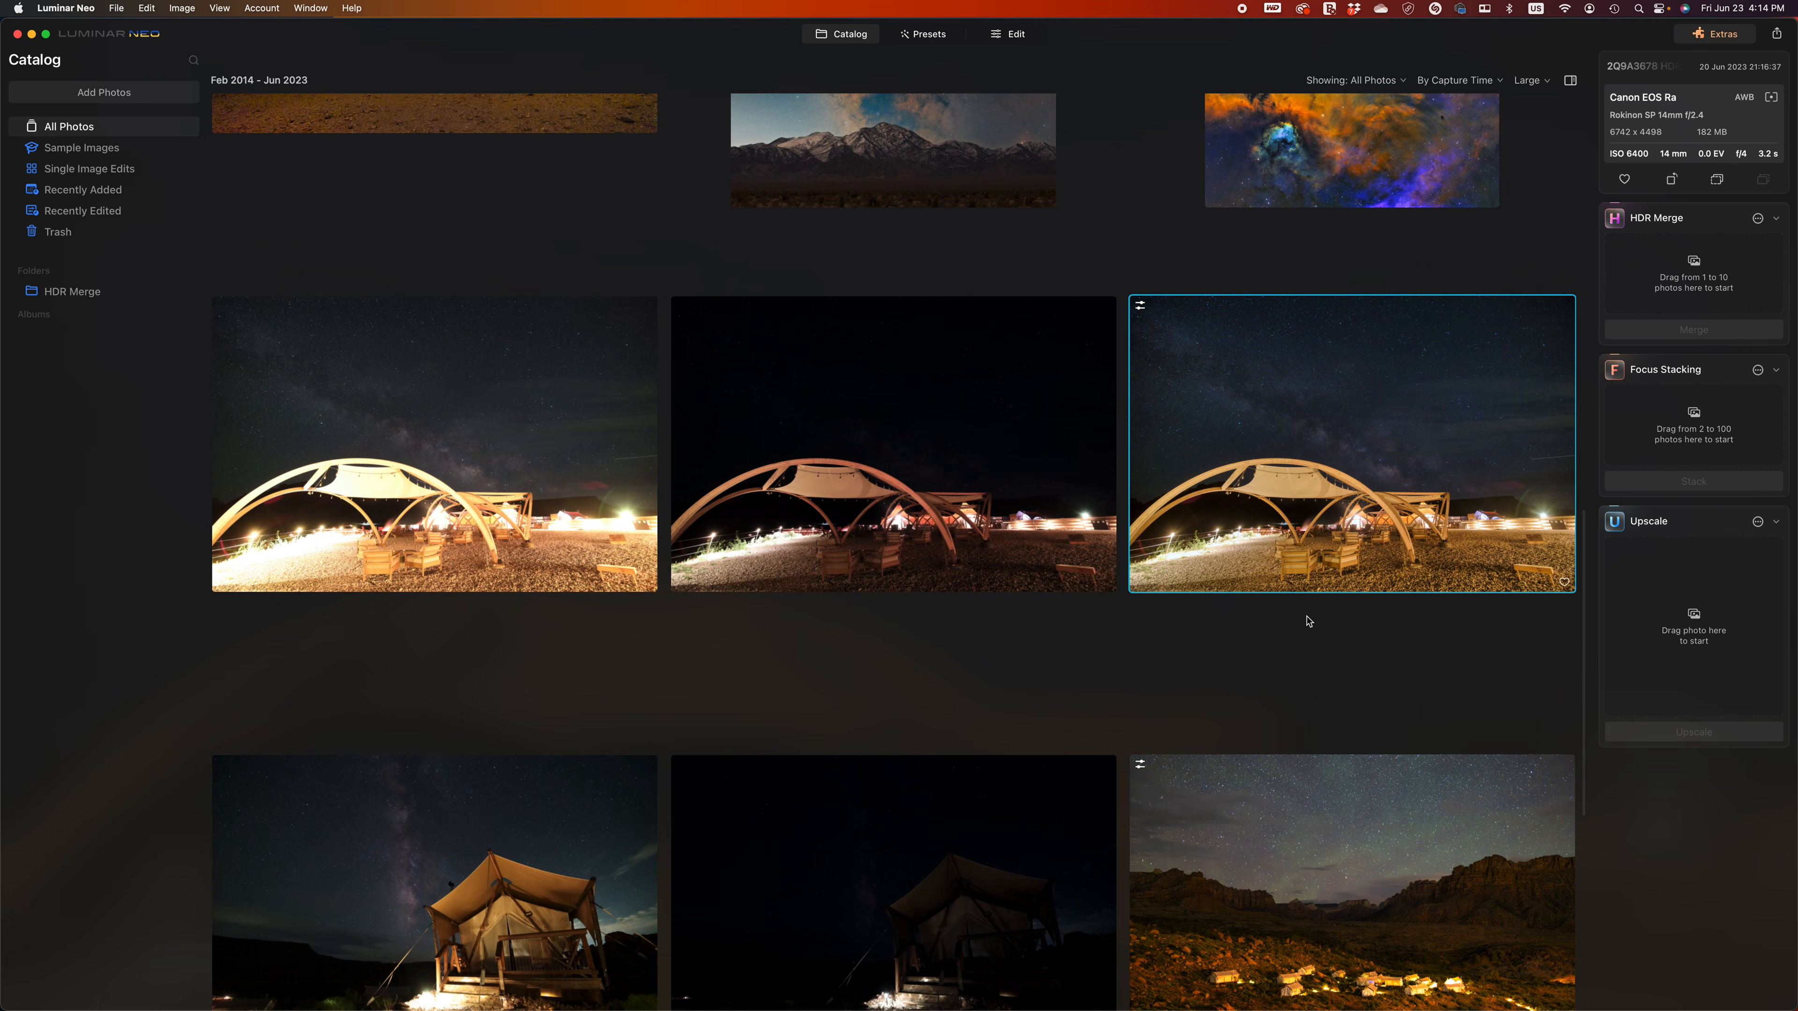
{"action": "scroll", "coordinate": [1554, 483], "scroll_direction": "up", "scroll_amount": 5}
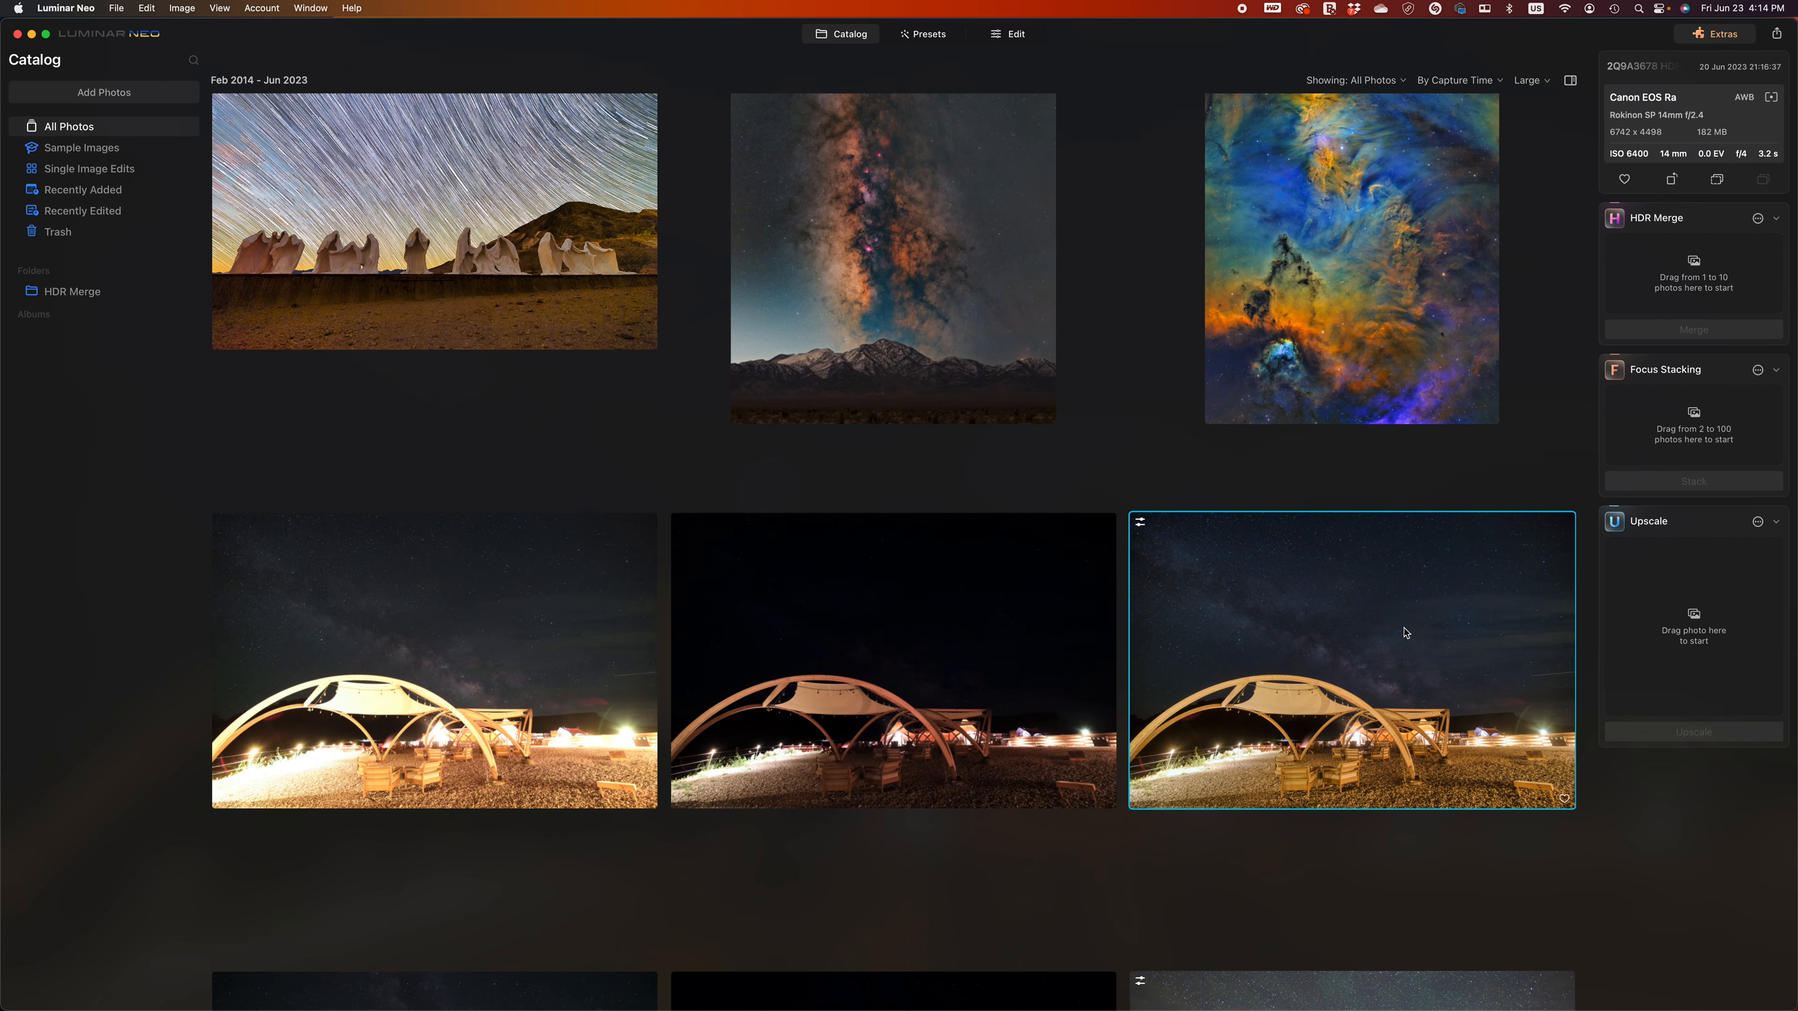
{"action": "scroll", "coordinate": [1405, 633], "scroll_direction": "down", "scroll_amount": 10}
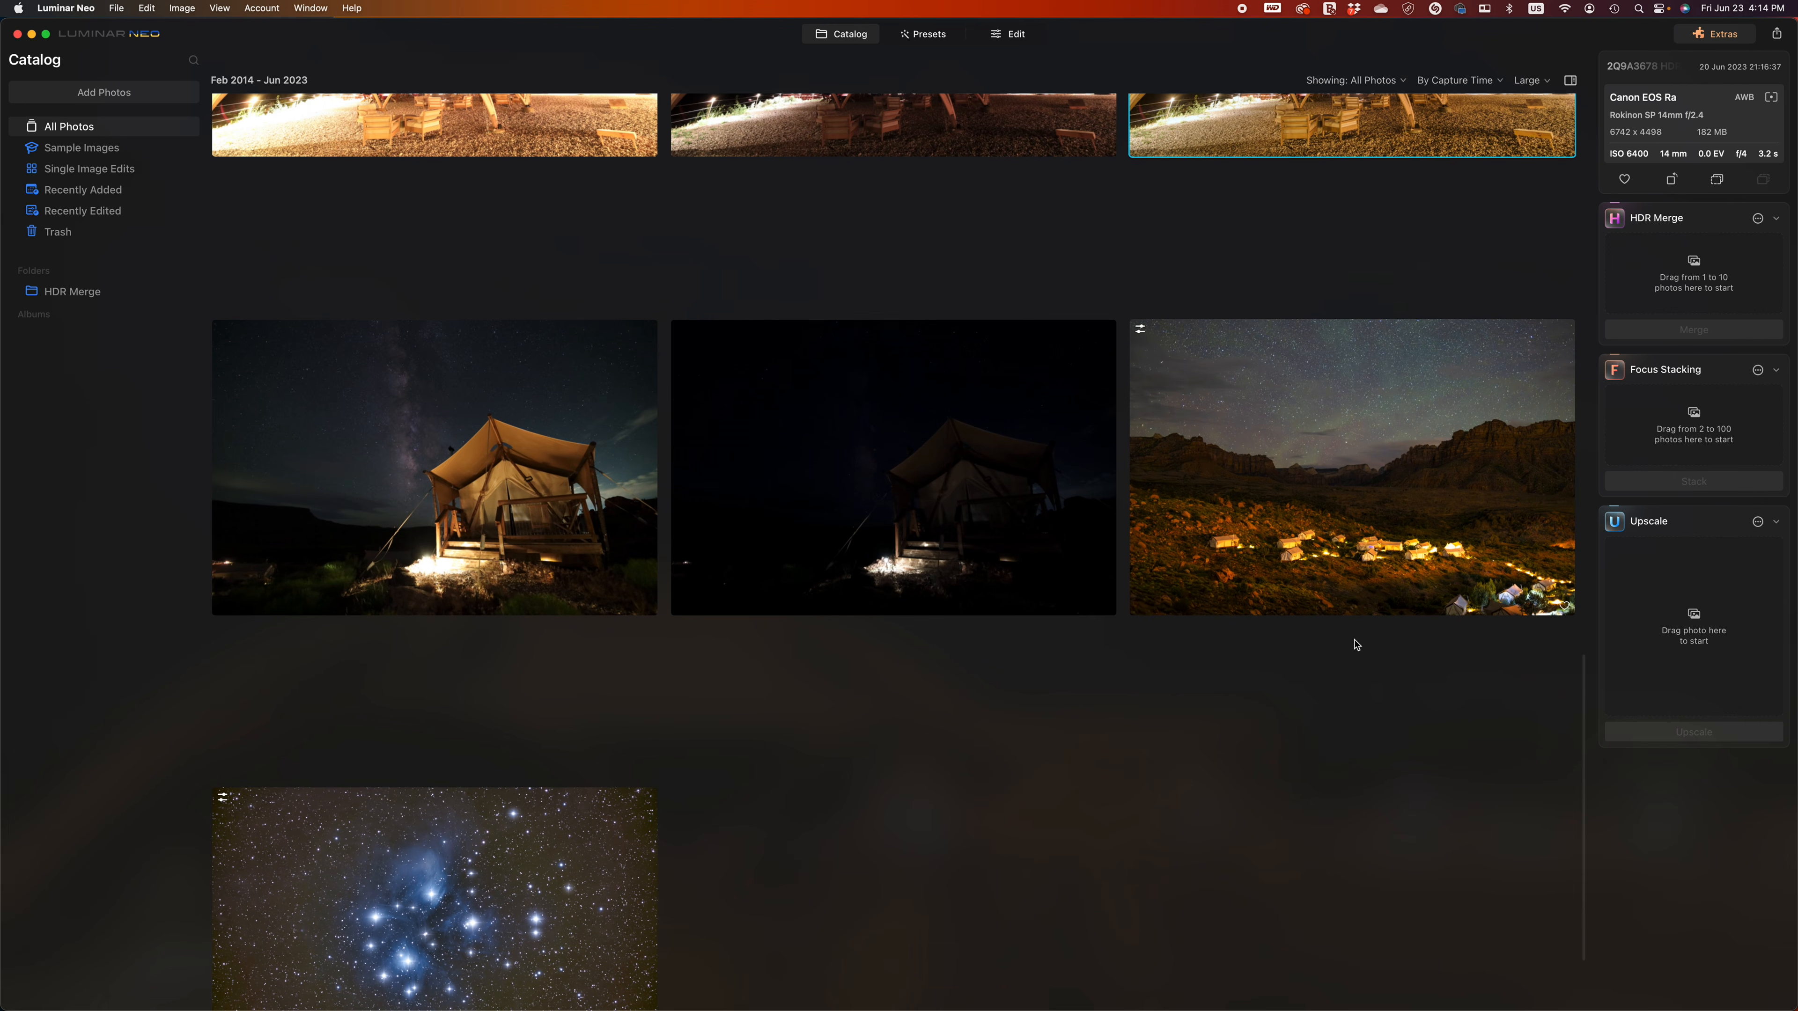
{"action": "scroll", "coordinate": [1355, 644], "scroll_direction": "up", "scroll_amount": 5}
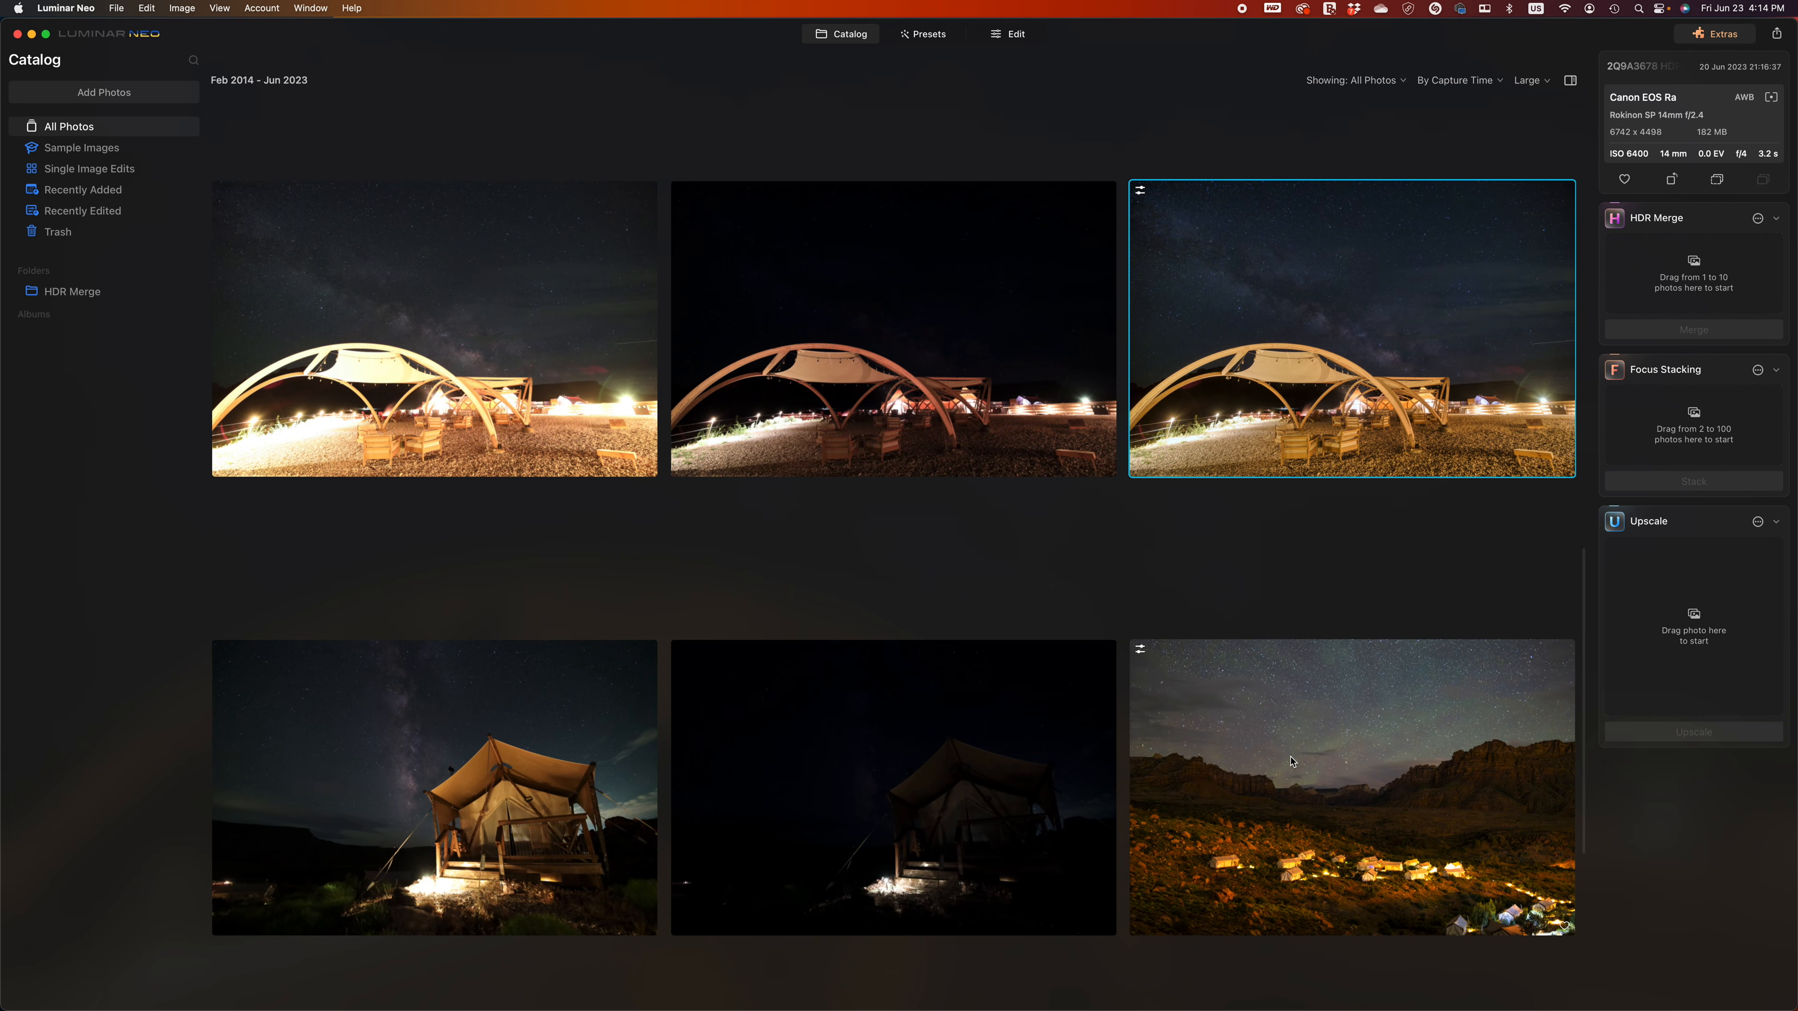
{"action": "double_click", "coordinate": [1291, 761]}
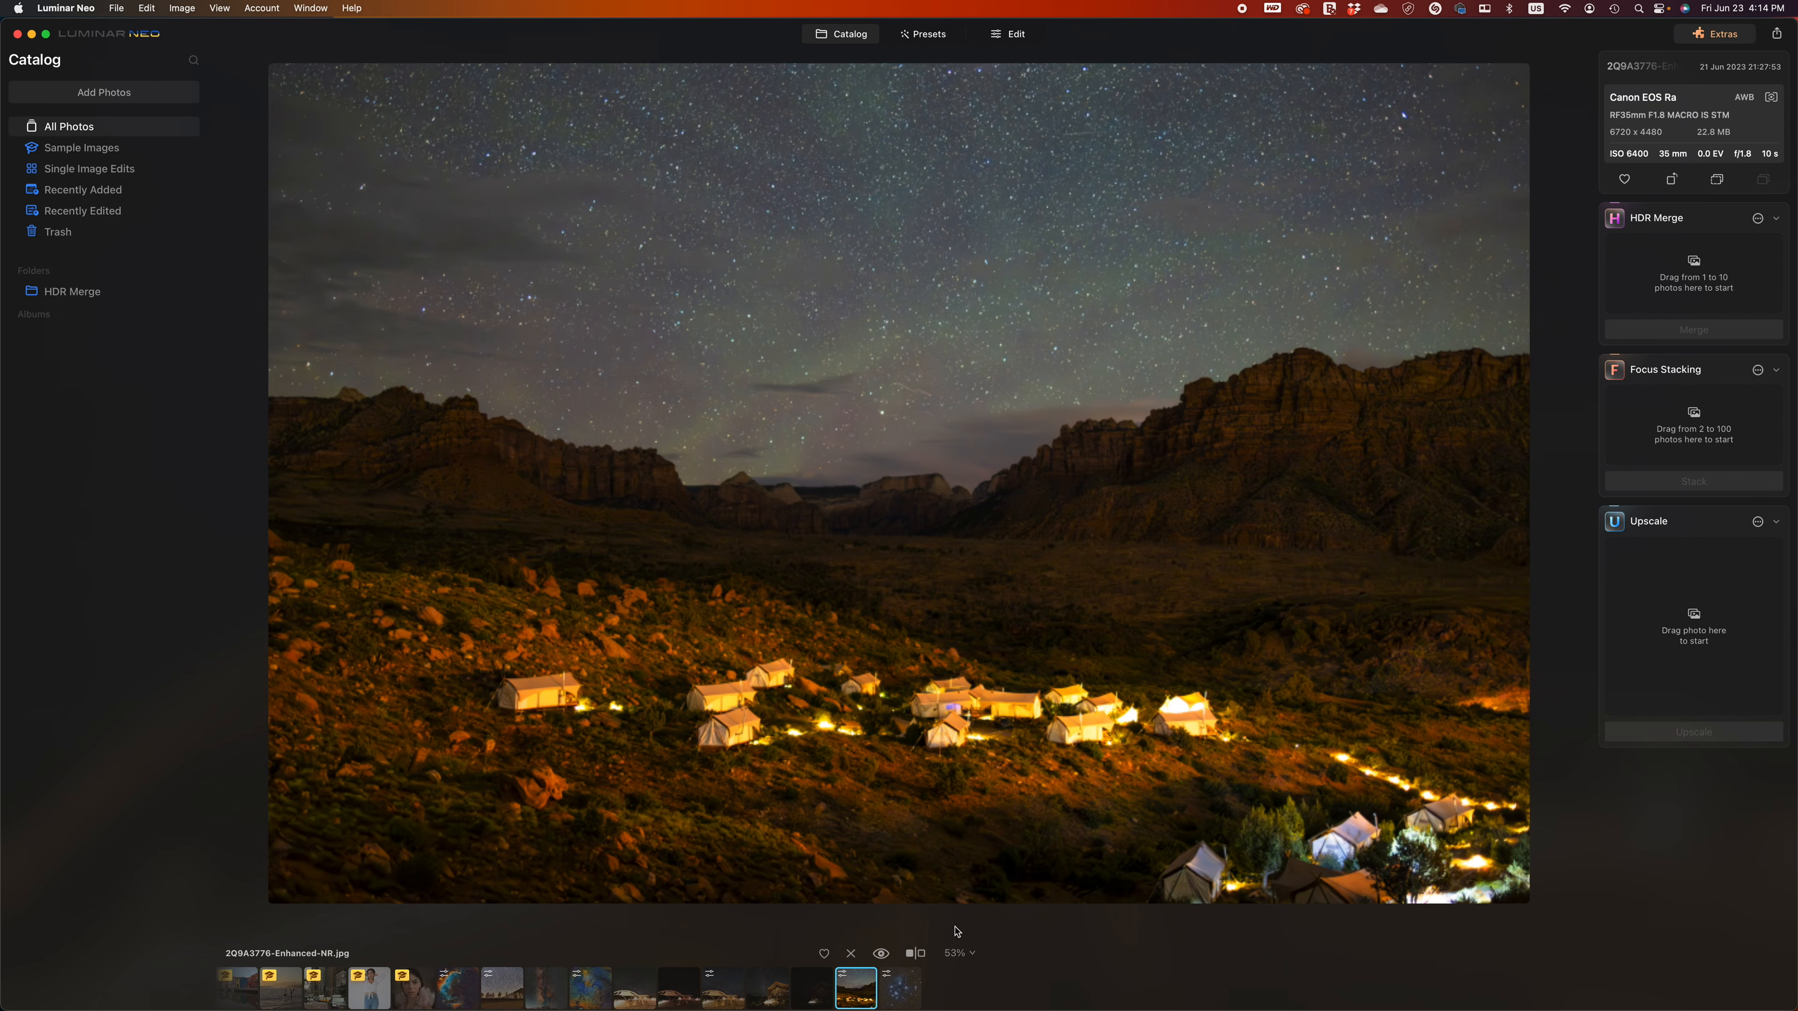
{"action": "left_click", "coordinate": [920, 954]}
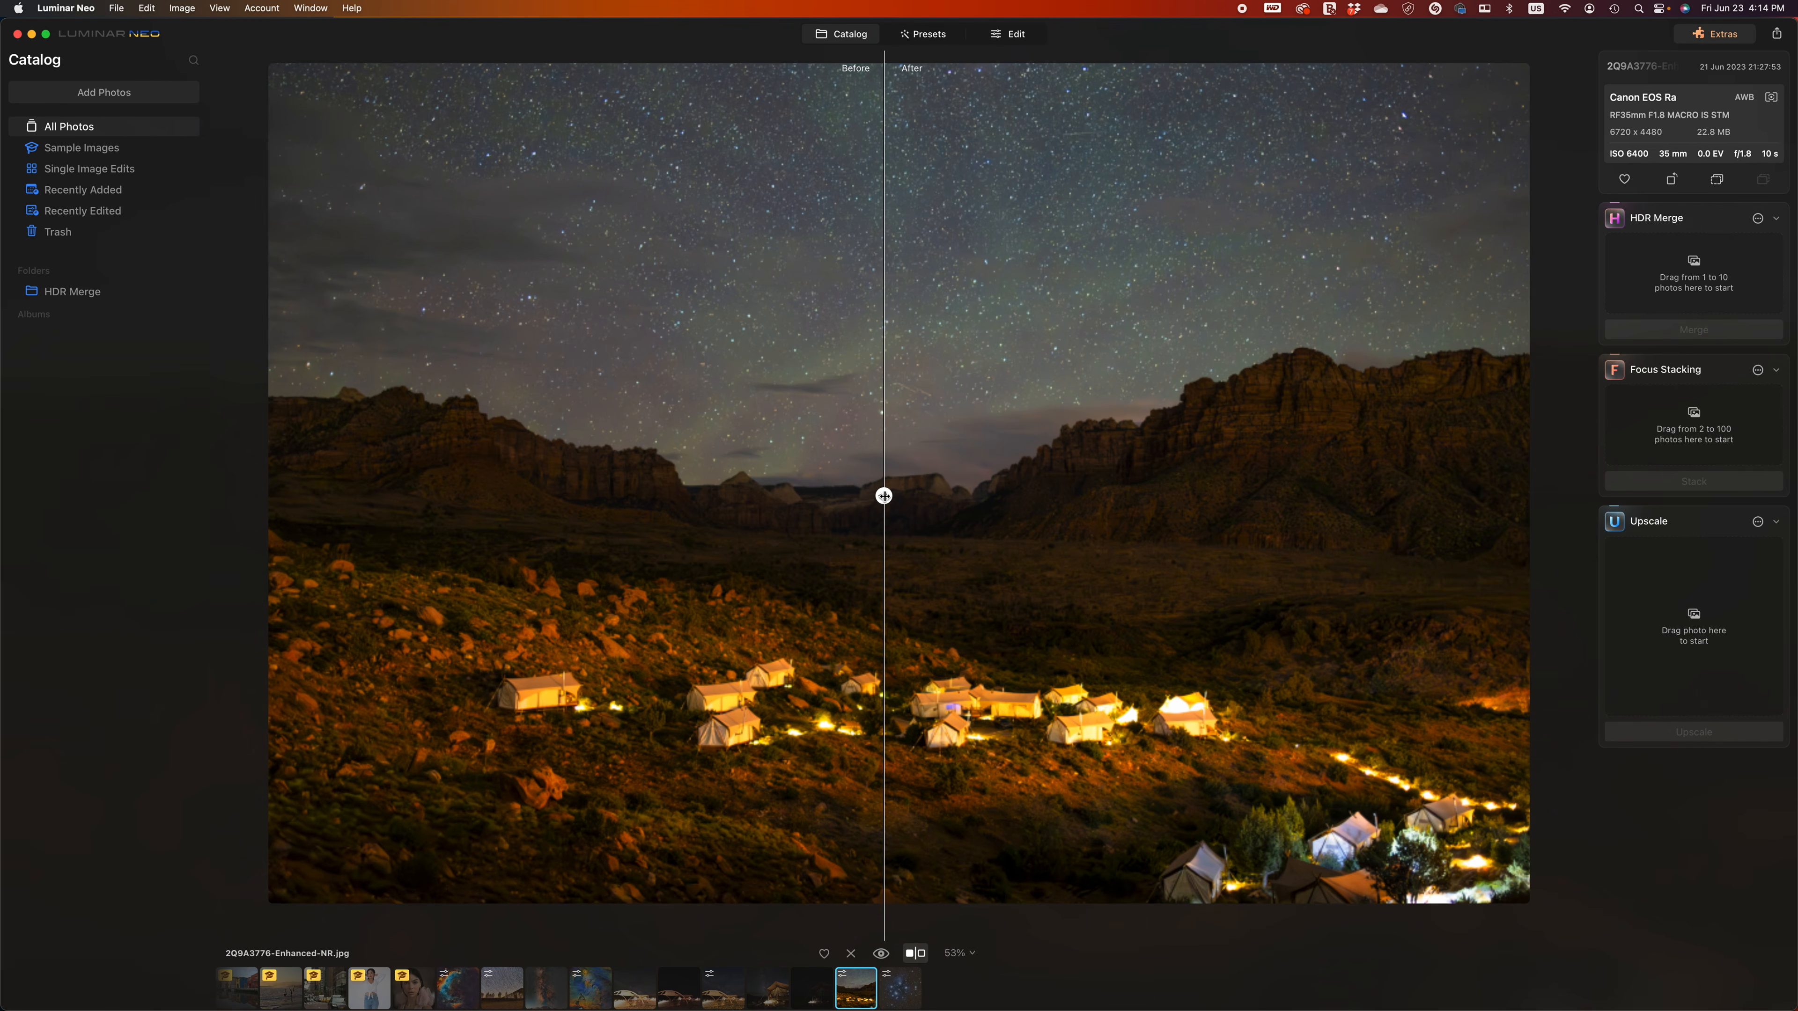
{"action": "left_click_drag", "start_coordinate": [883, 496], "coordinate": [1467, 497]}
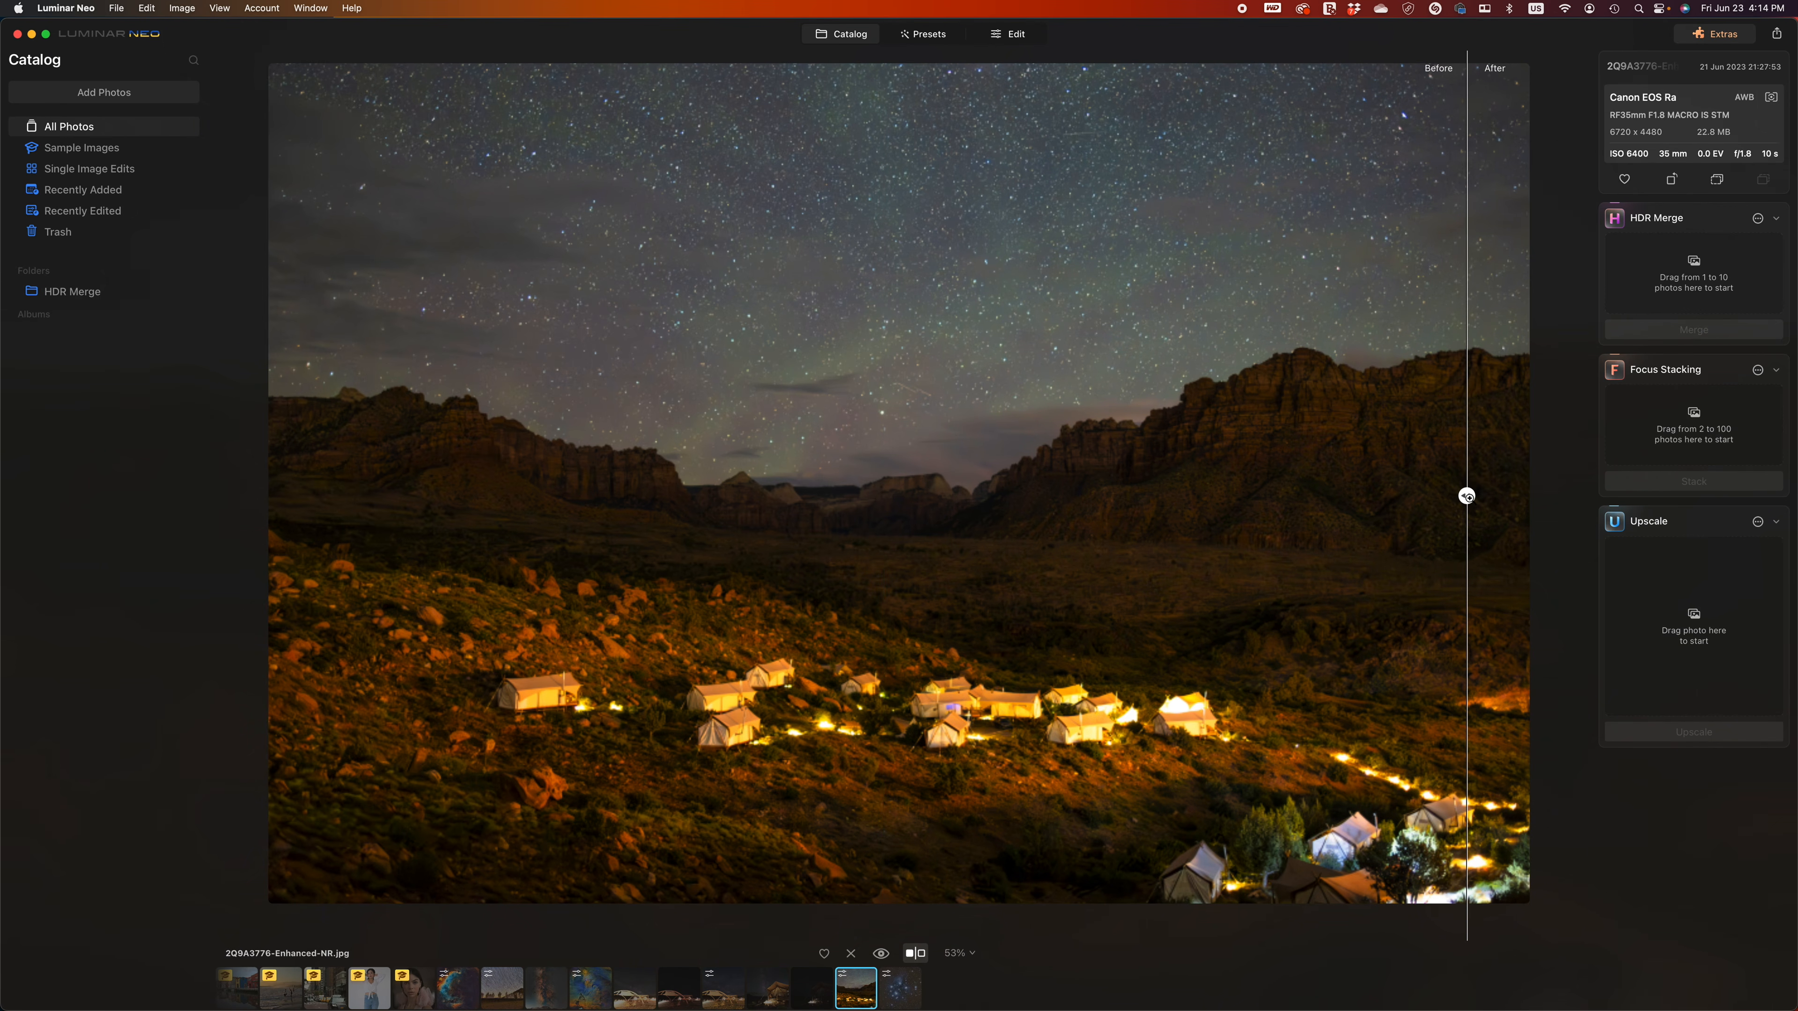
- Sweep the split slider across the canyon camp photo to compare before and after, and close the comparison
{"action": "left_click_drag", "start_coordinate": [1466, 496], "coordinate": [849, 516]}
{"action": "key", "text": "semicolon"}
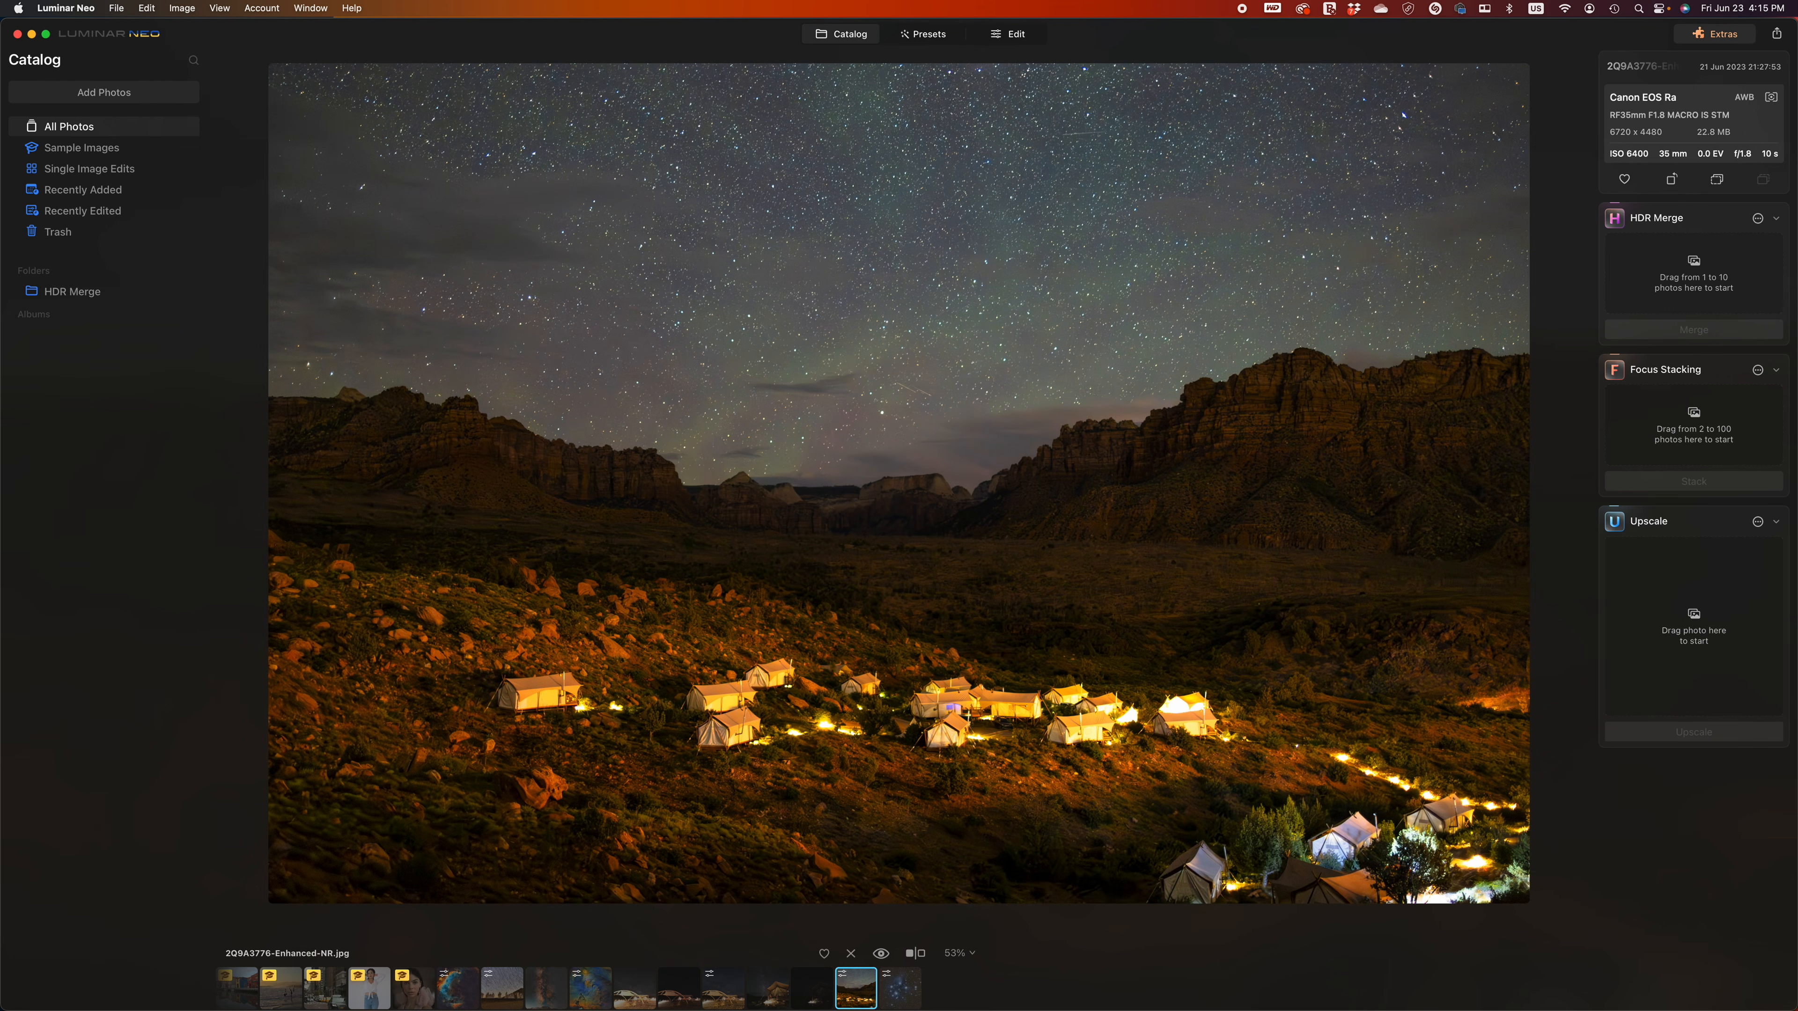
- Relight the canyon camp photo in the editor with Brightness Far at 68 and Brightness Near pulled back close to neutral
{"action": "left_click", "coordinate": [1008, 36]}
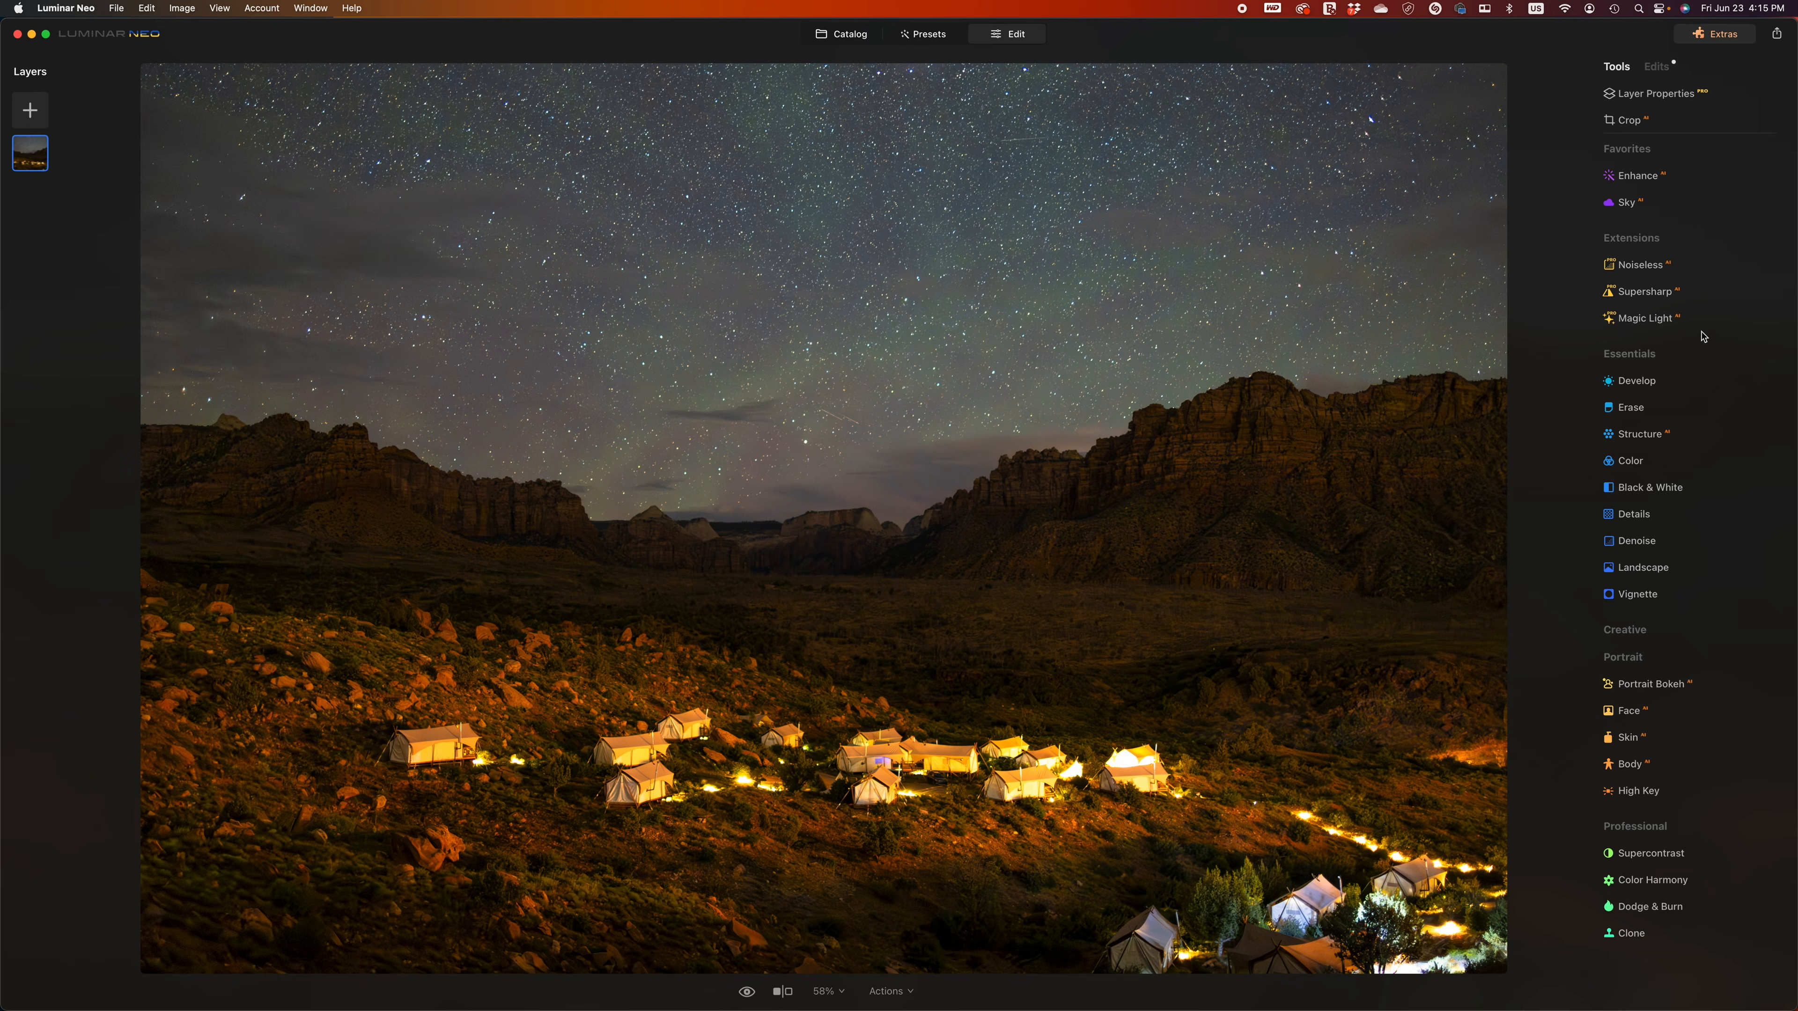
{"action": "left_click", "coordinate": [1676, 641]}
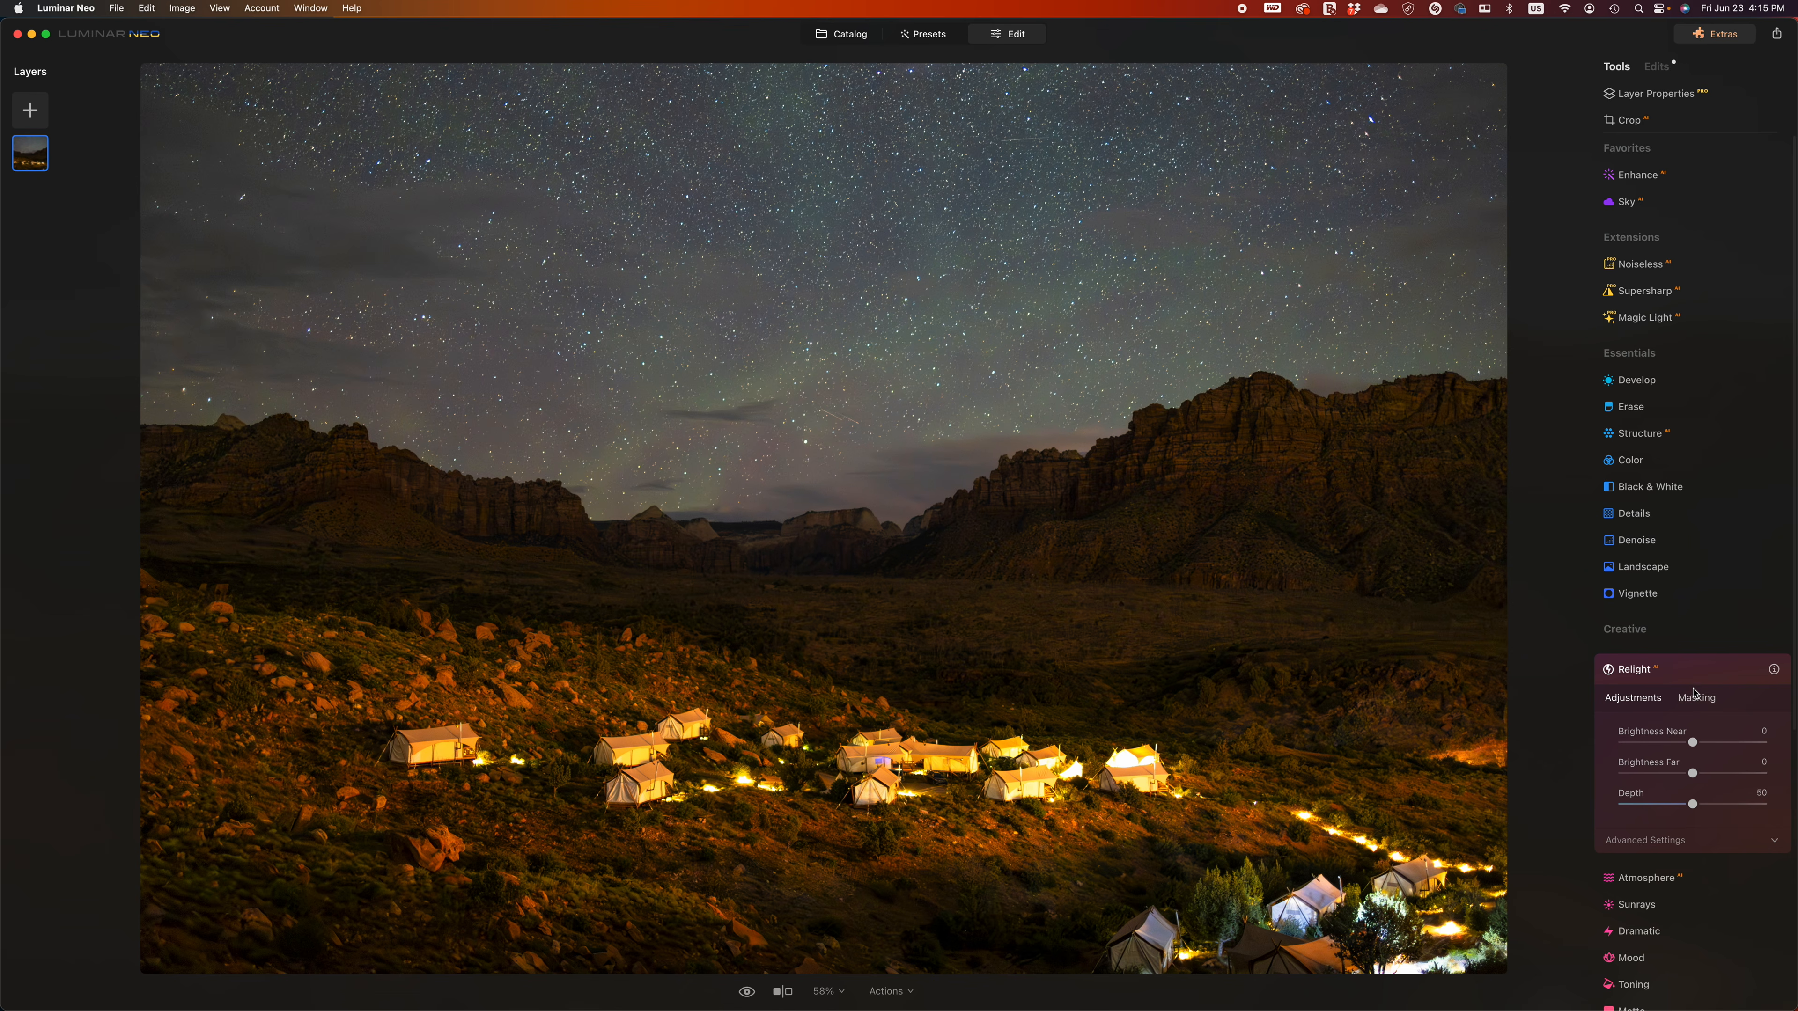
{"action": "mouse_move", "coordinate": [1692, 745]}
{"action": "left_mouse_down"}
{"action": "mouse_move", "coordinate": [1622, 745]}
{"action": "mouse_move", "coordinate": [1714, 745]}
{"action": "mouse_move", "coordinate": [1752, 773]}
{"action": "mouse_move", "coordinate": [1711, 774]}
{"action": "left_mouse_up"}
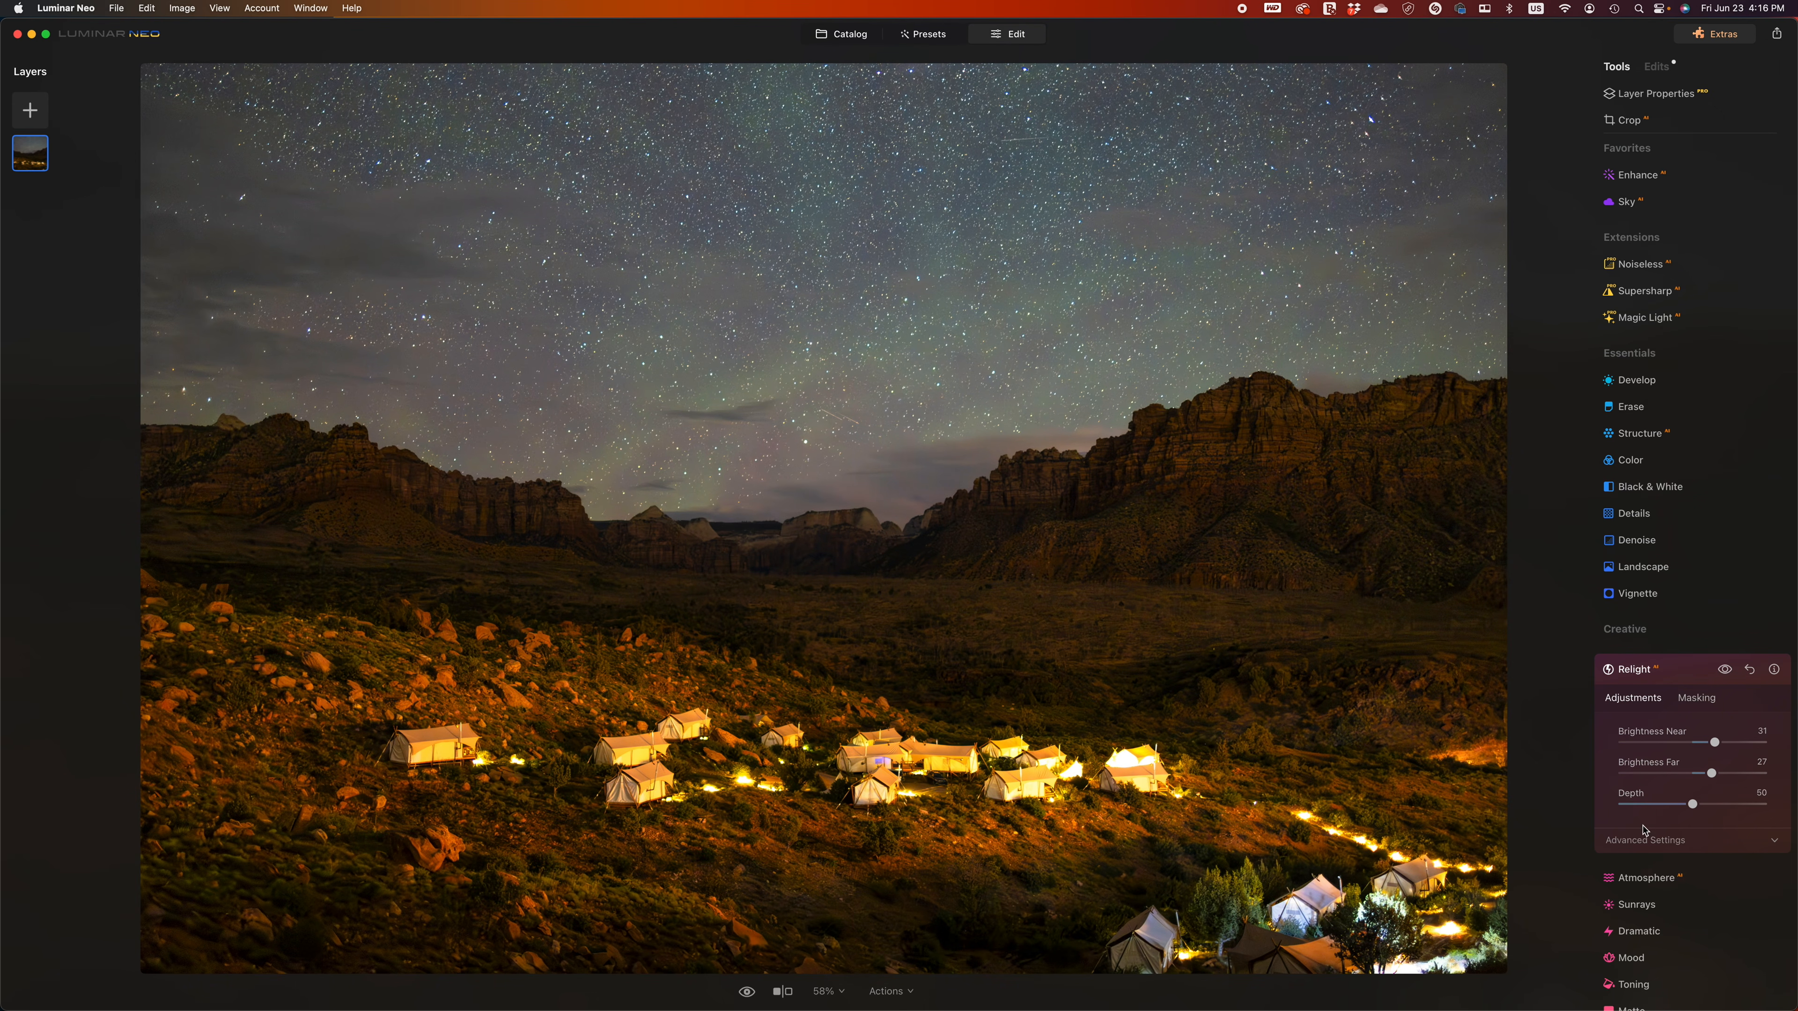
{"action": "left_click_drag", "start_coordinate": [1711, 774], "coordinate": [1748, 776]}
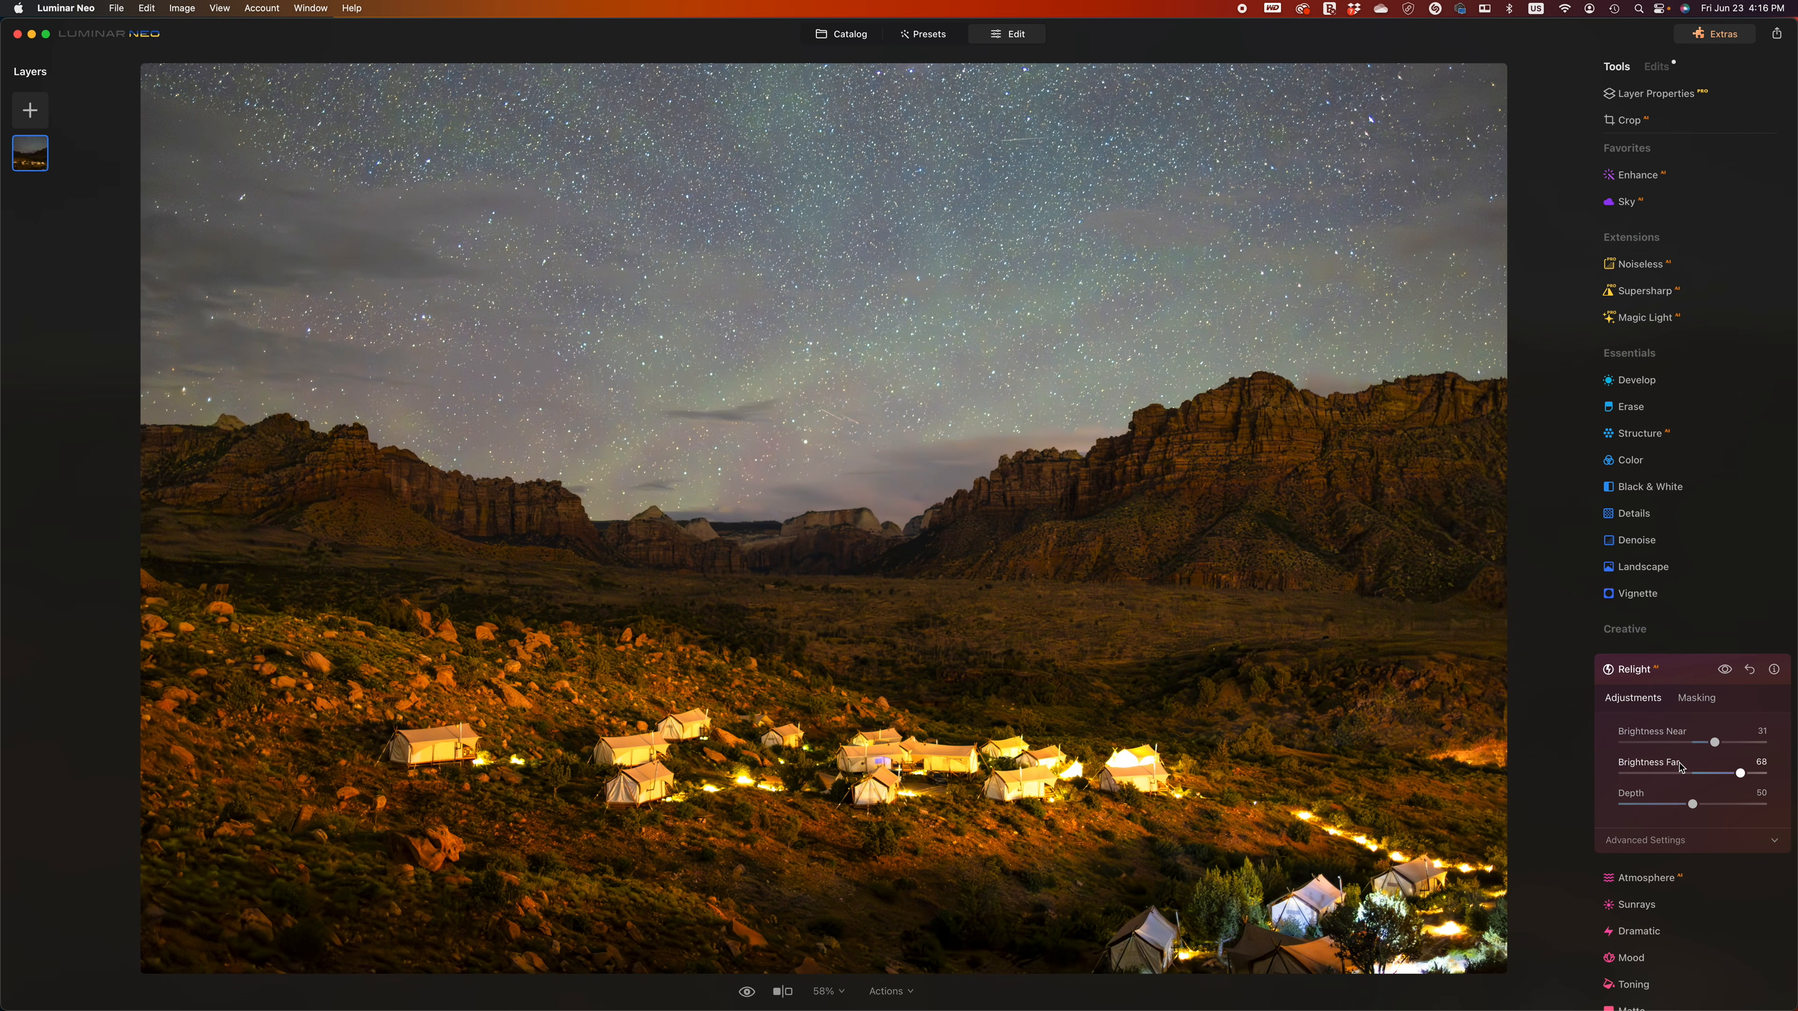
{"action": "left_click_drag", "start_coordinate": [1713, 743], "coordinate": [1695, 744]}
- Return to the catalog and look over the edited night-sky photos and the HDR exposures of the camp
{"action": "key", "text": "g"}
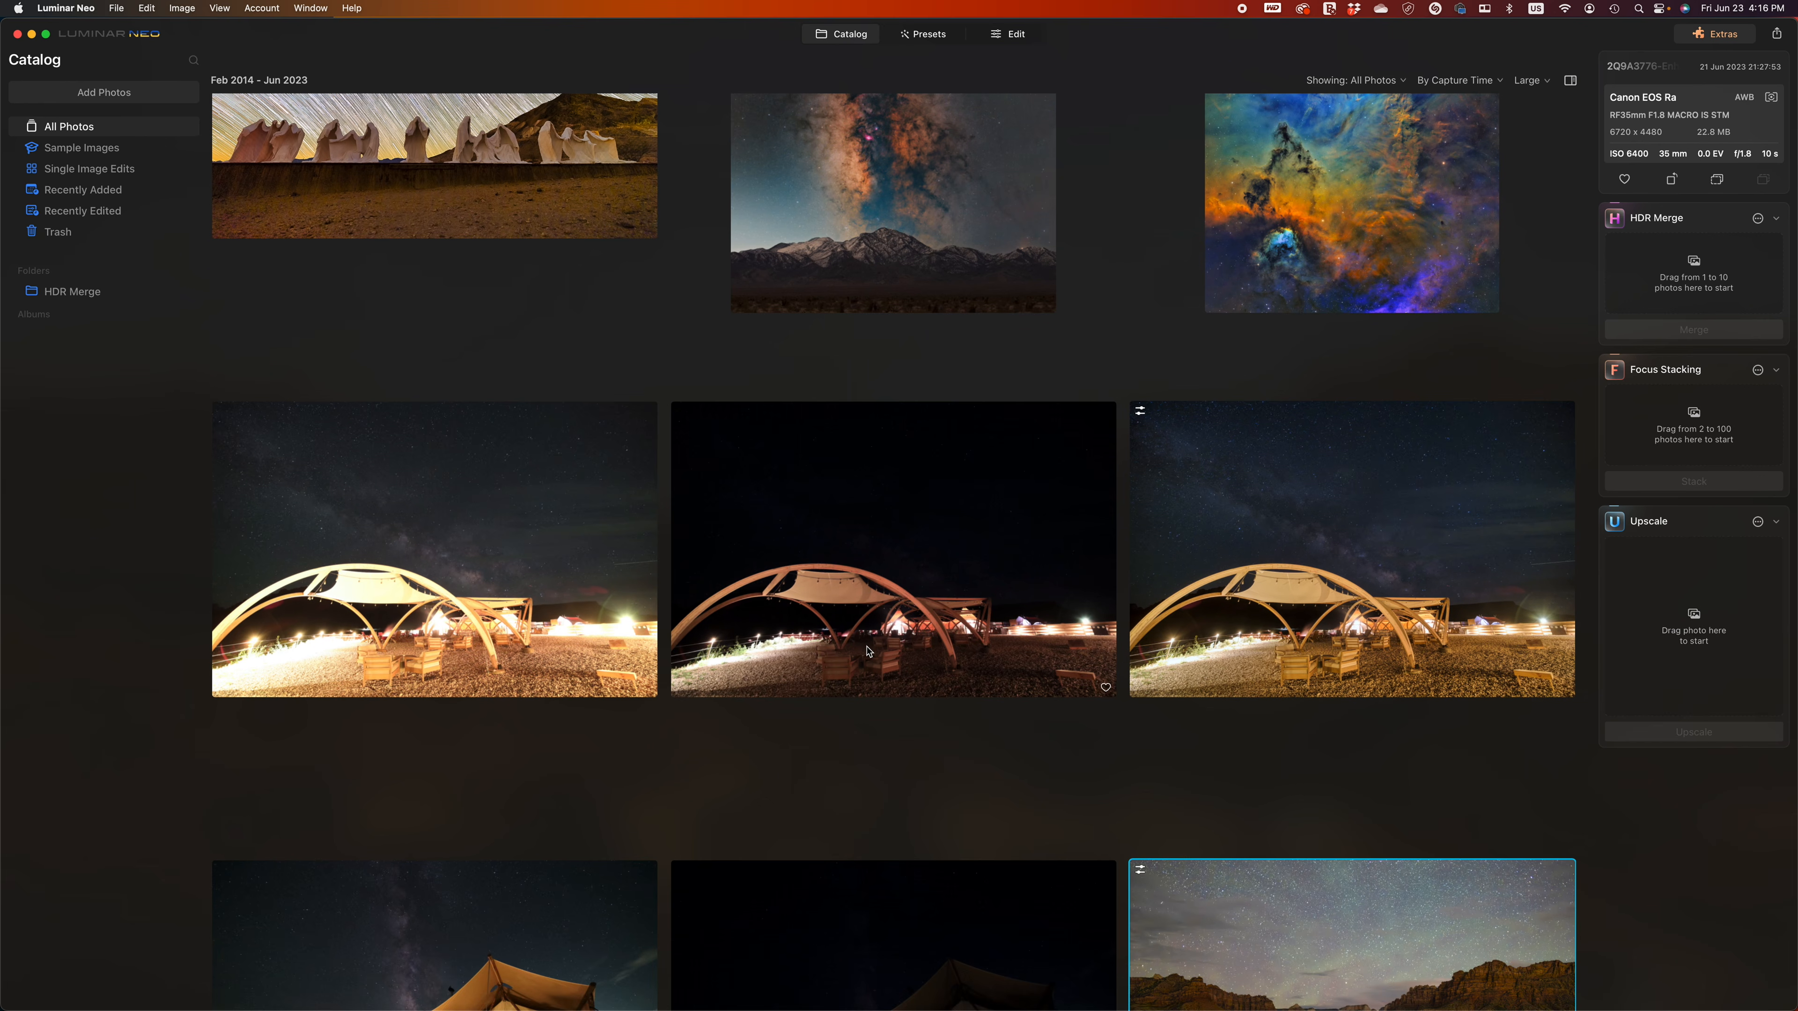
{"action": "scroll", "coordinate": [869, 652], "scroll_direction": "up", "scroll_amount": 5}
{"action": "scroll", "coordinate": [892, 652], "scroll_direction": "up", "scroll_amount": 3}
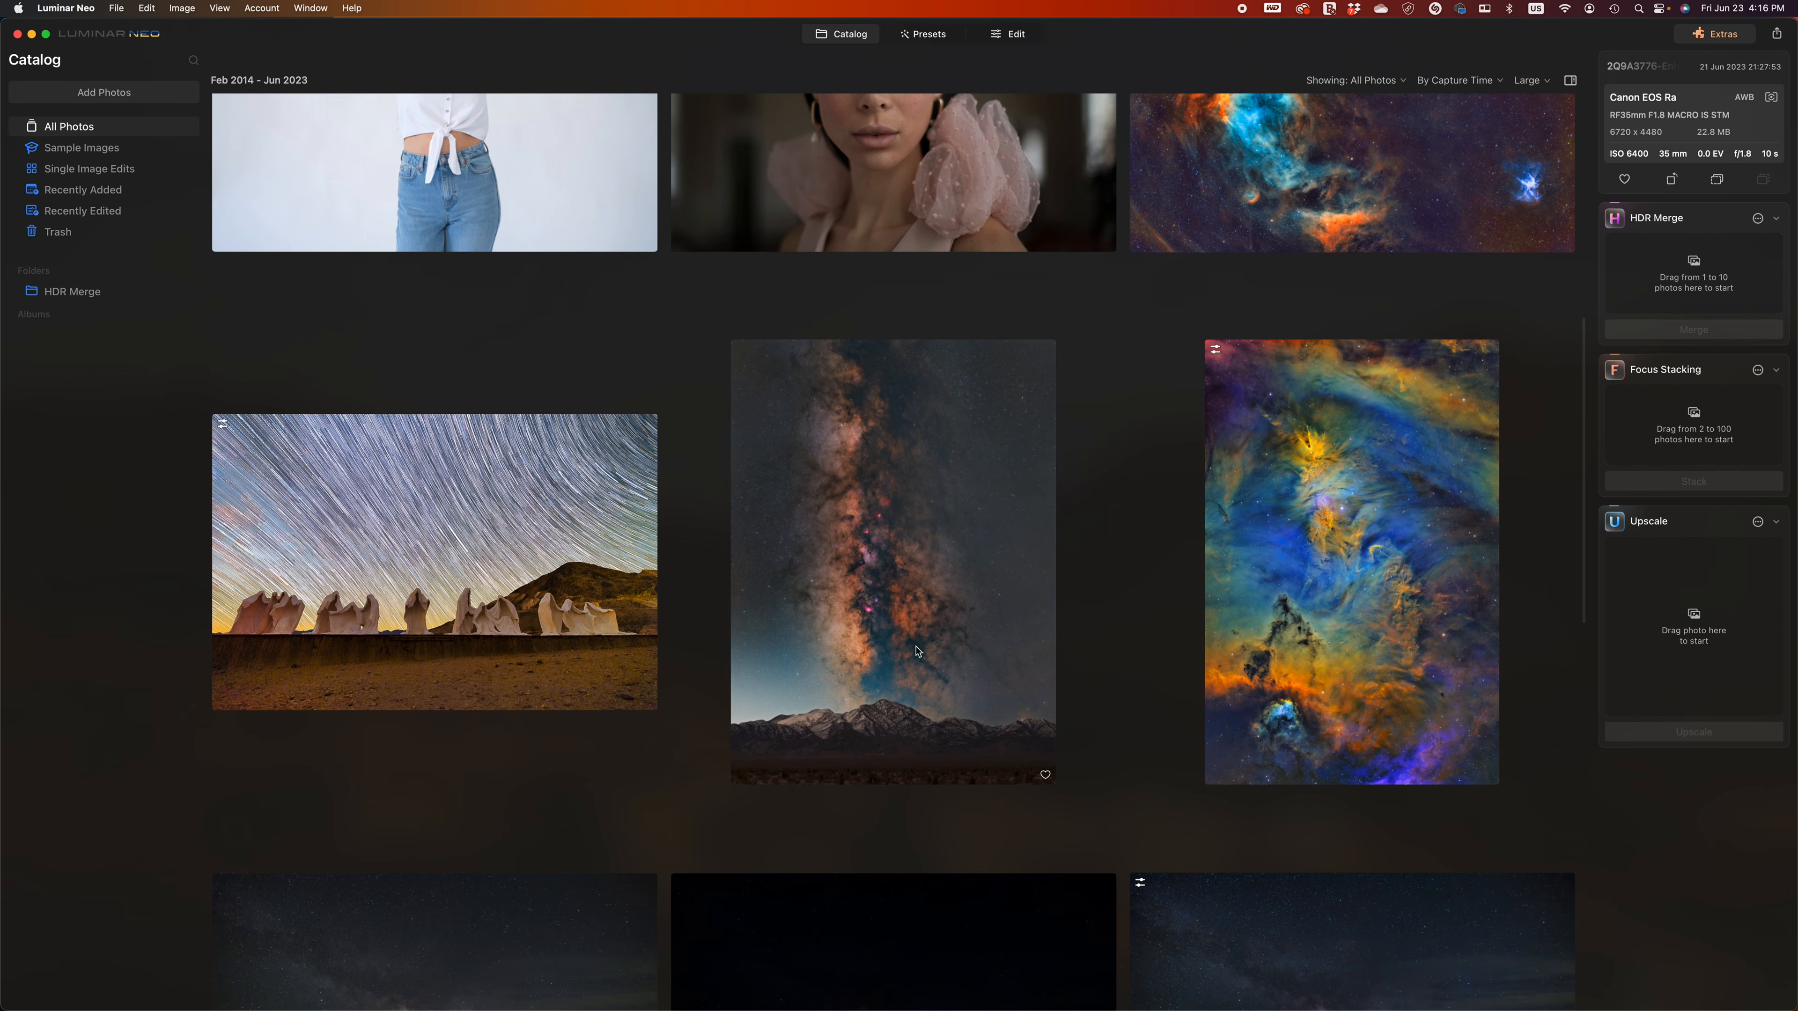
{"action": "scroll", "coordinate": [1080, 554], "scroll_direction": "down", "scroll_amount": 15}
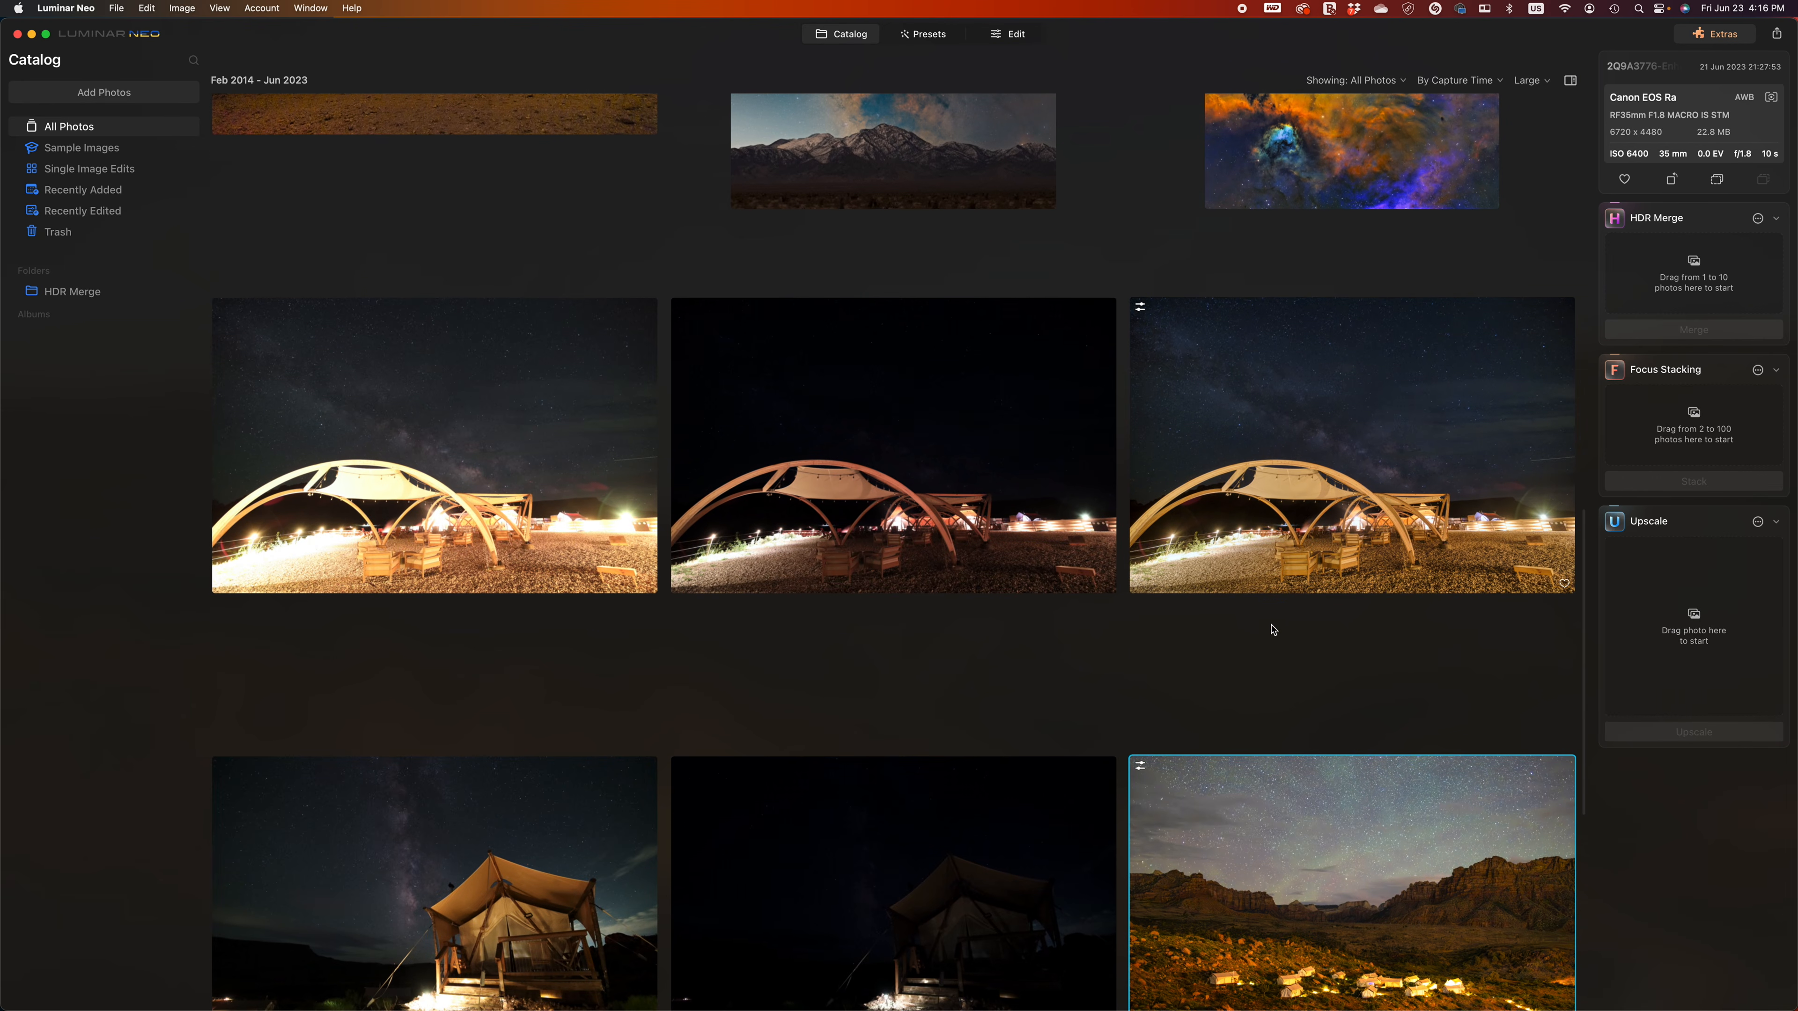
{"action": "scroll", "coordinate": [982, 386], "scroll_direction": "up", "scroll_amount": 3}
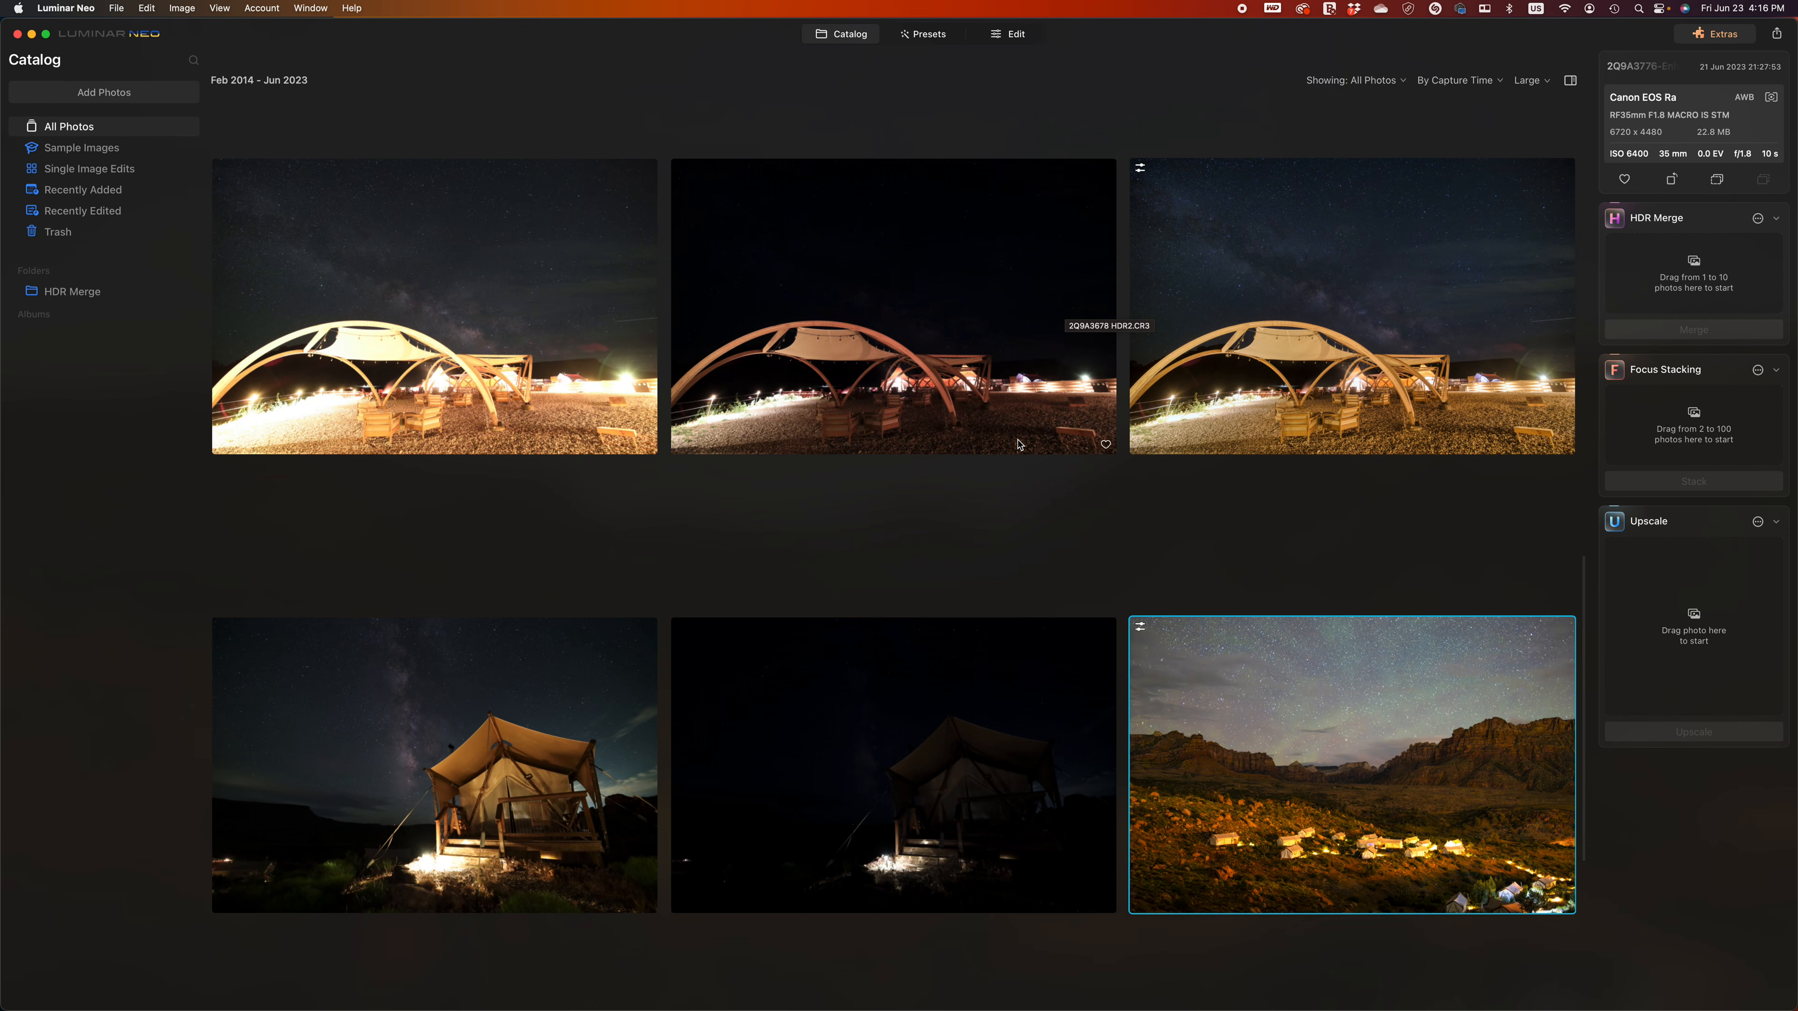
{"action": "scroll", "coordinate": [1019, 445], "scroll_direction": "up", "scroll_amount": 3}
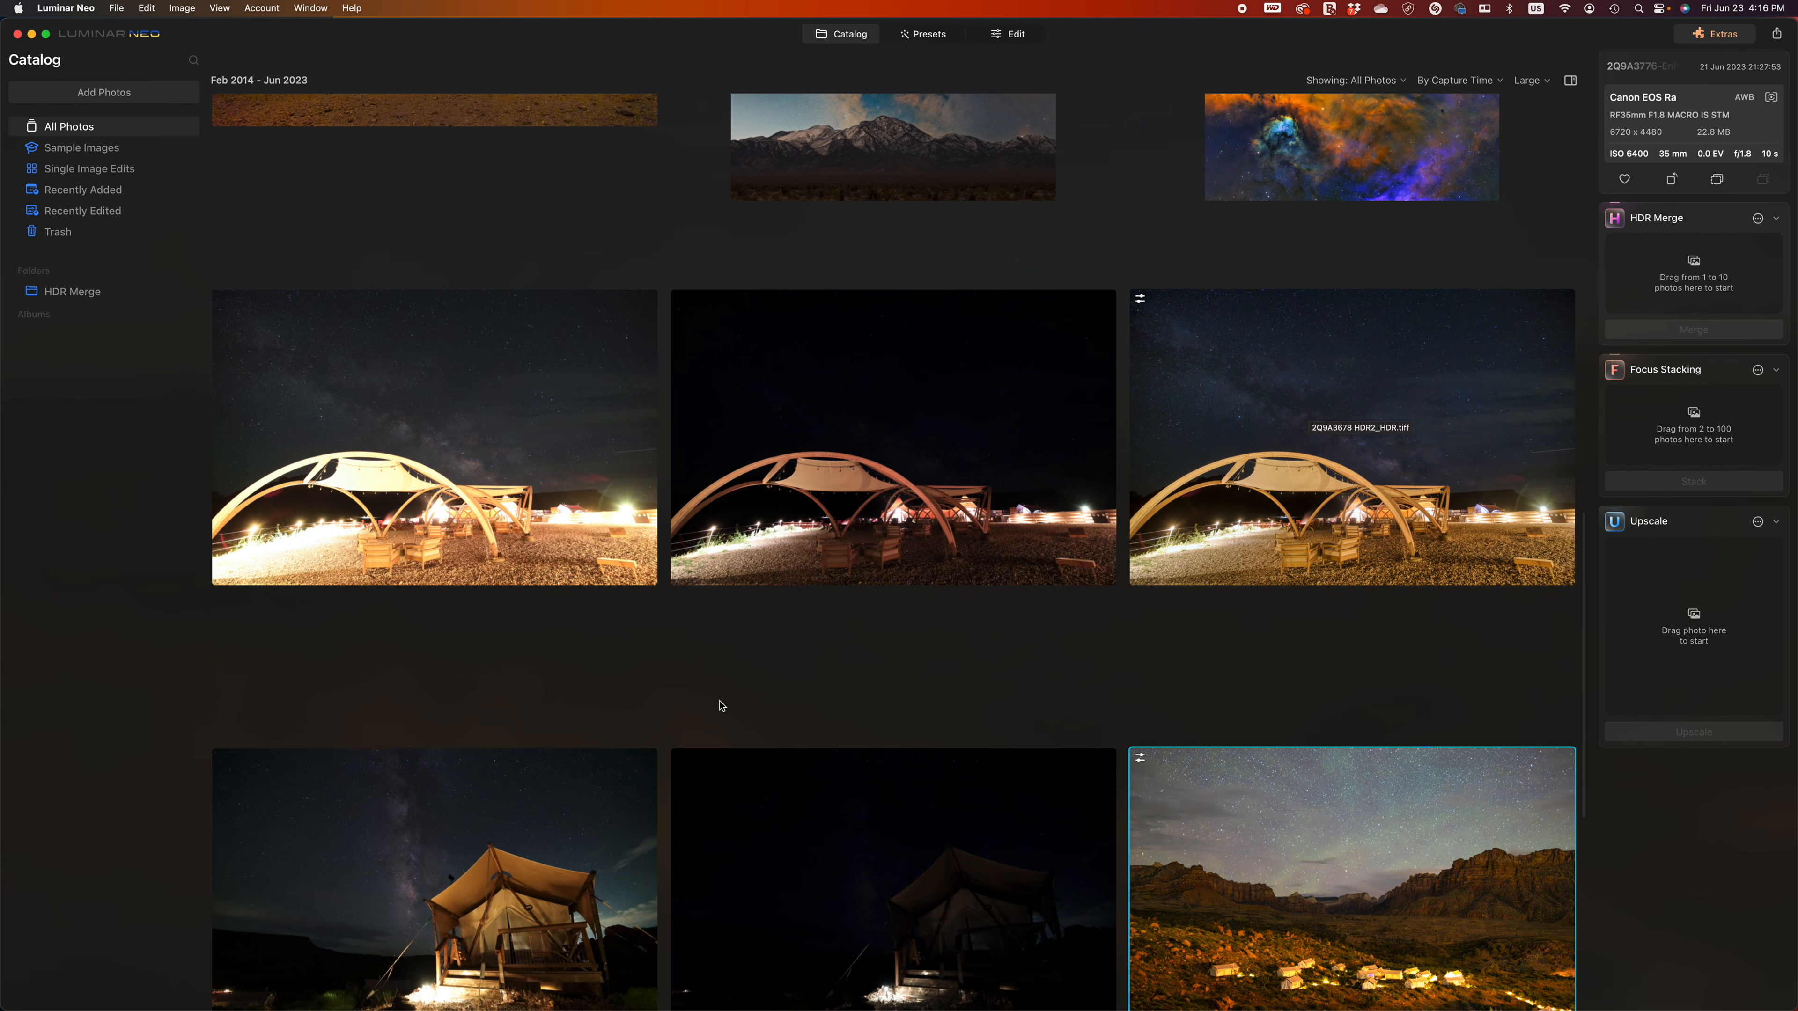
{"action": "scroll", "coordinate": [919, 575], "scroll_direction": "down", "scroll_amount": 8}
{"action": "scroll", "coordinate": [735, 574], "scroll_direction": "up", "scroll_amount": 12}
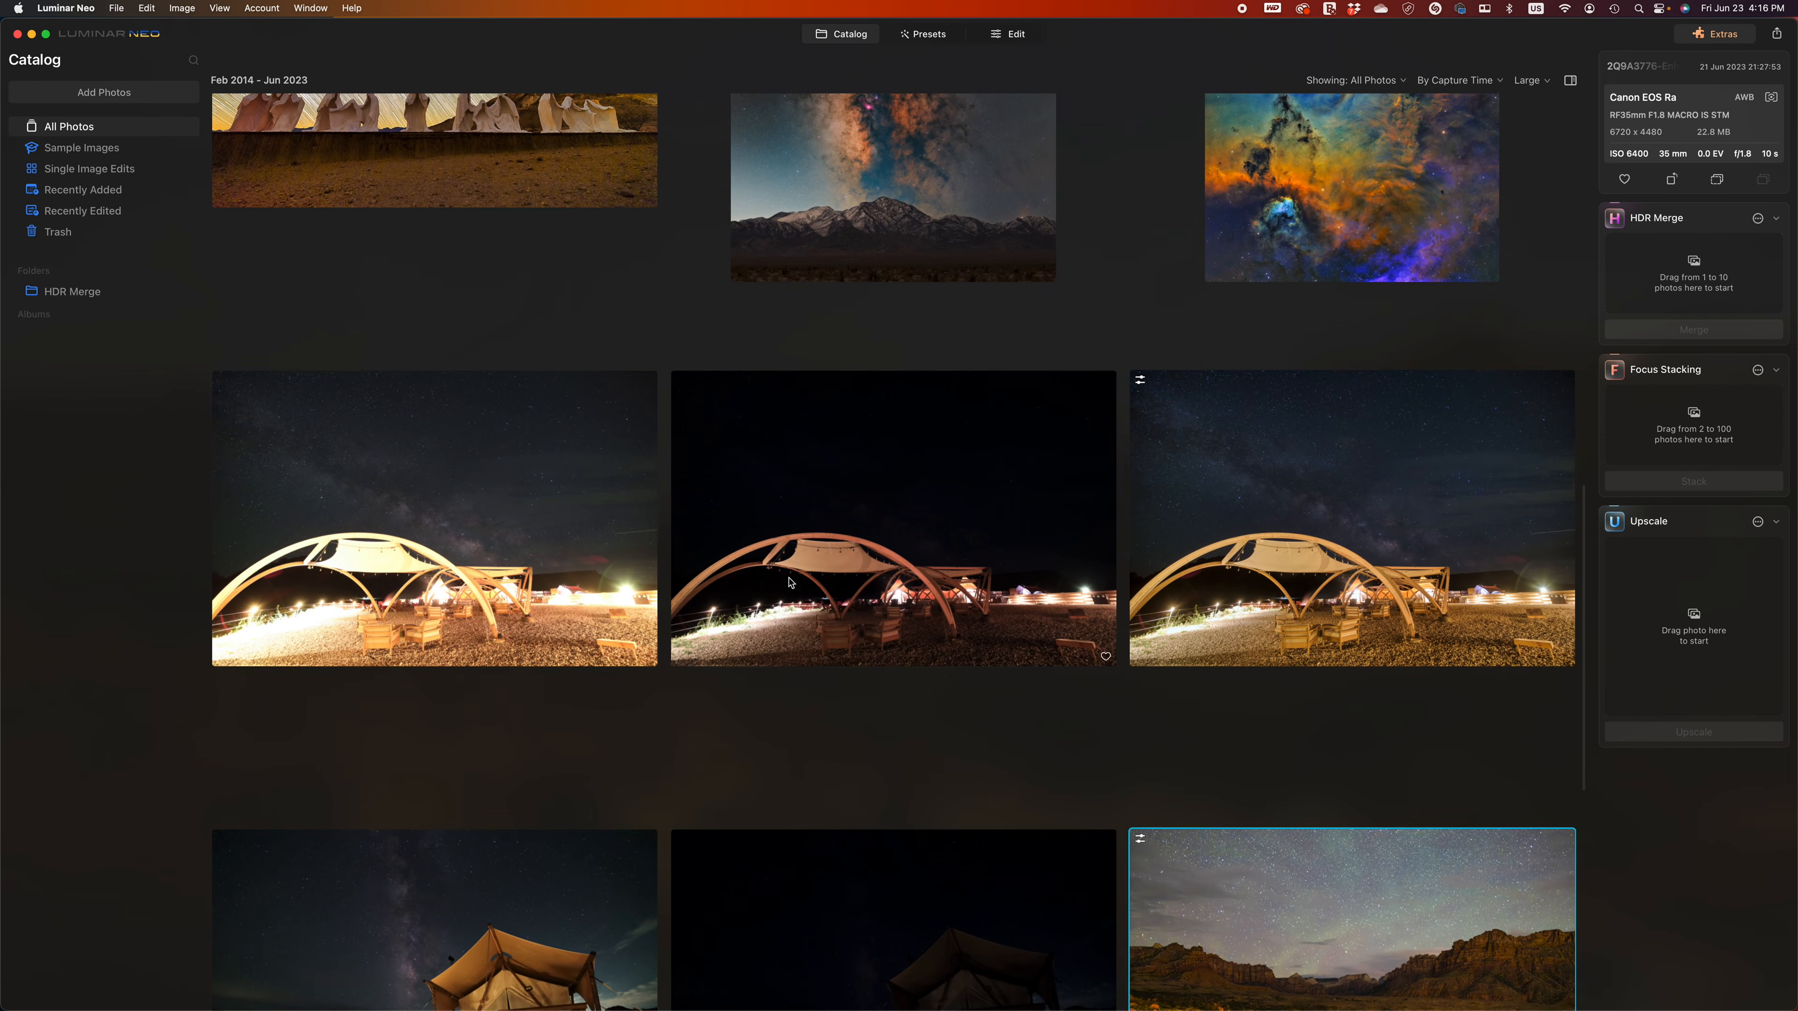
{"action": "scroll", "coordinate": [1274, 292], "scroll_direction": "up", "scroll_amount": 1}
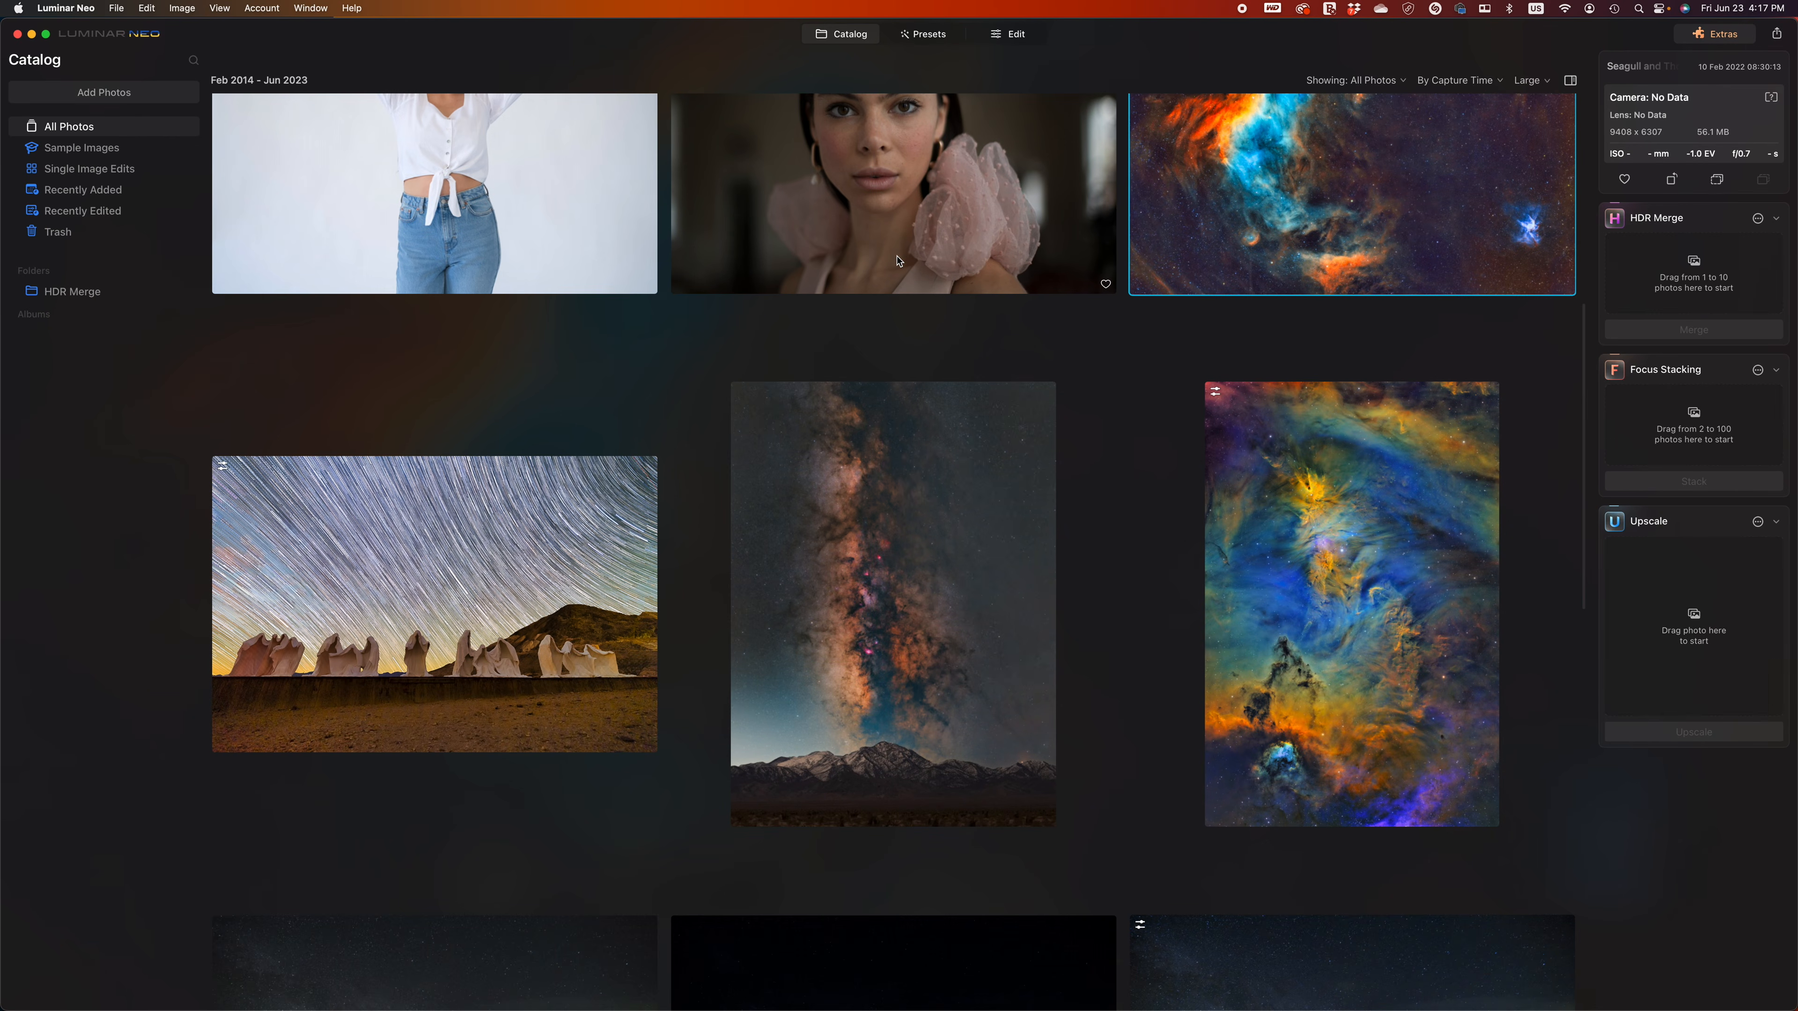
- Open Milky Way and Mount Charleston.jpg and apply the Long Exposure preset from the Easy Landscapes collection
{"action": "double_click", "coordinate": [792, 397]}
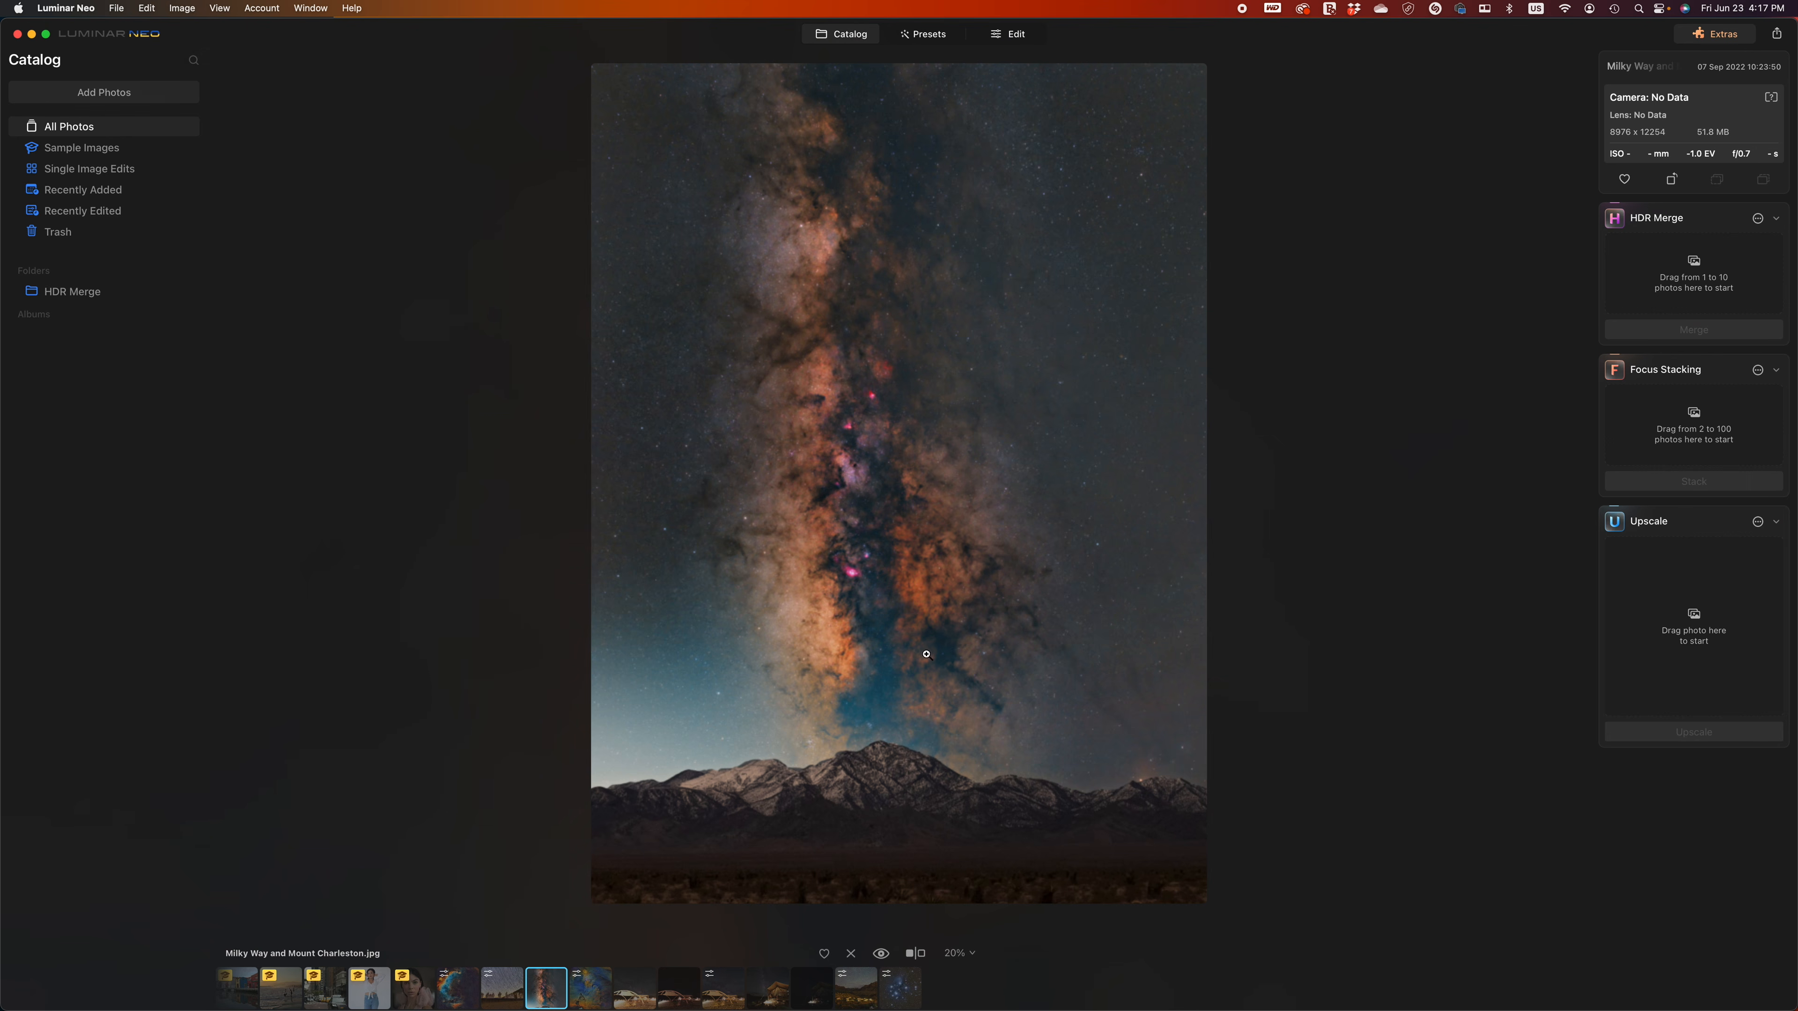
{"action": "left_click", "coordinate": [892, 39]}
{"action": "scroll", "coordinate": [1739, 392], "scroll_direction": "down", "scroll_amount": 5}
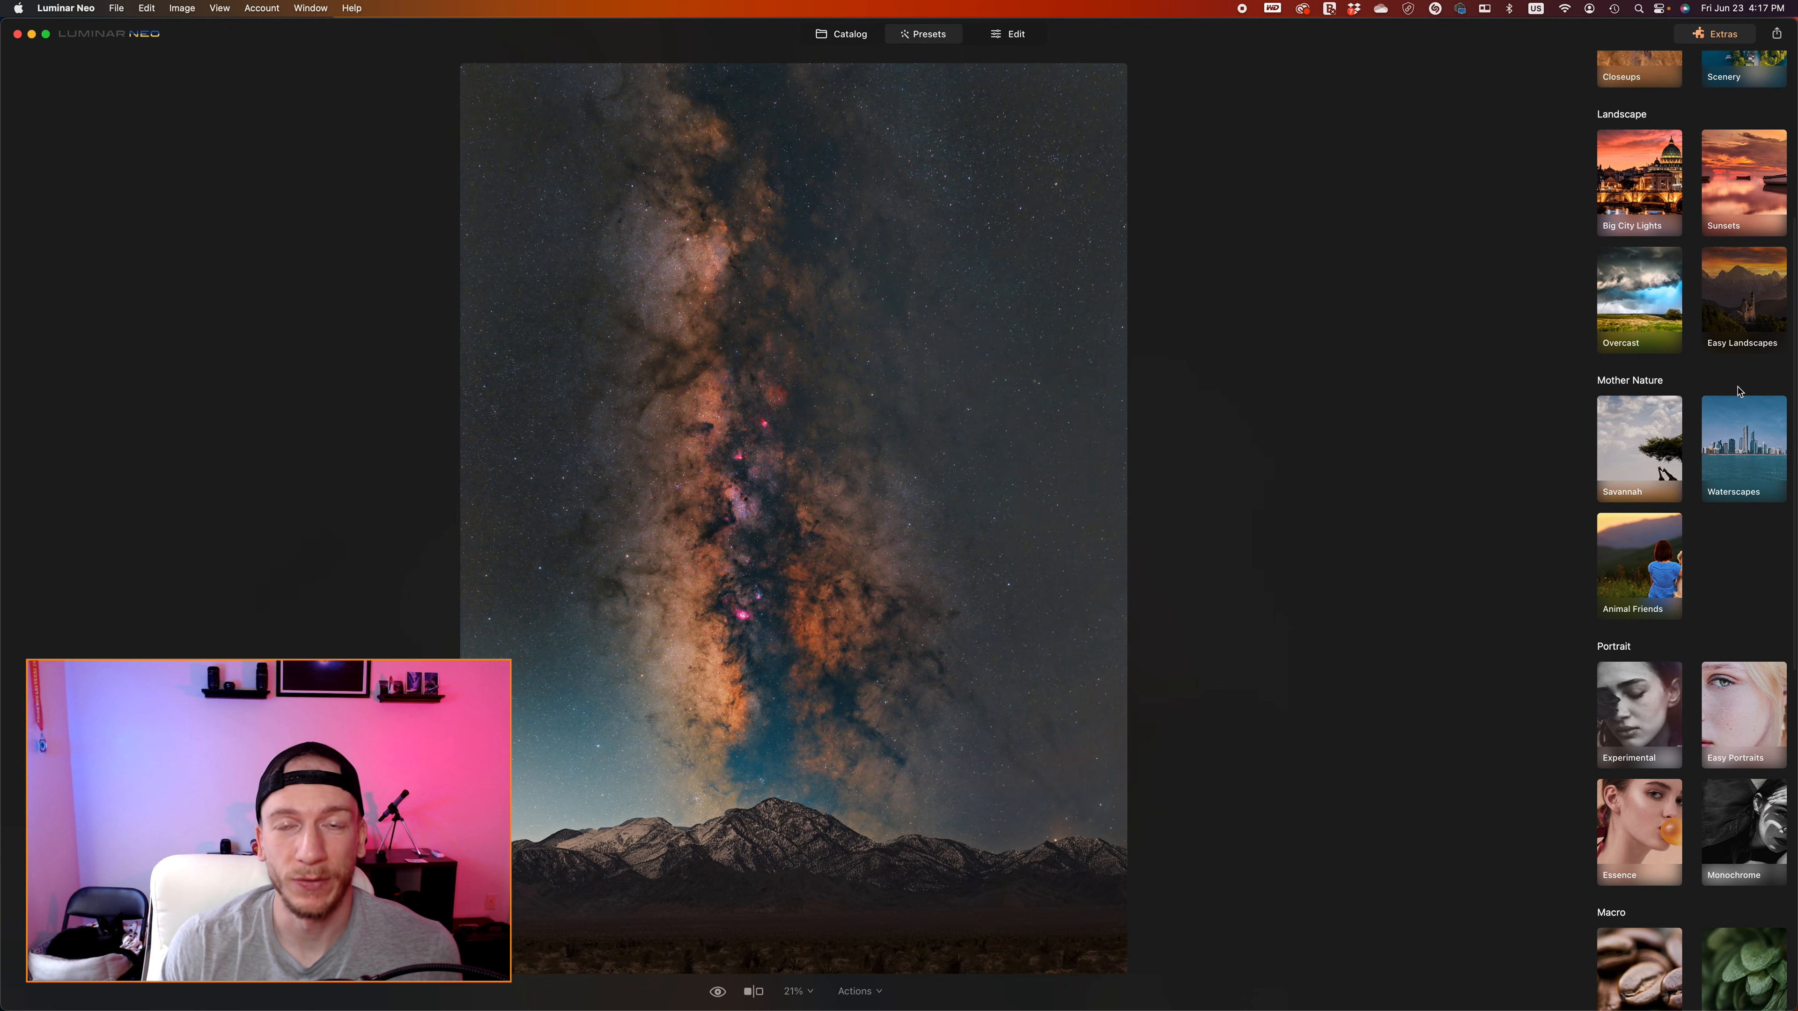
{"action": "scroll", "coordinate": [1740, 391], "scroll_direction": "up", "scroll_amount": 5}
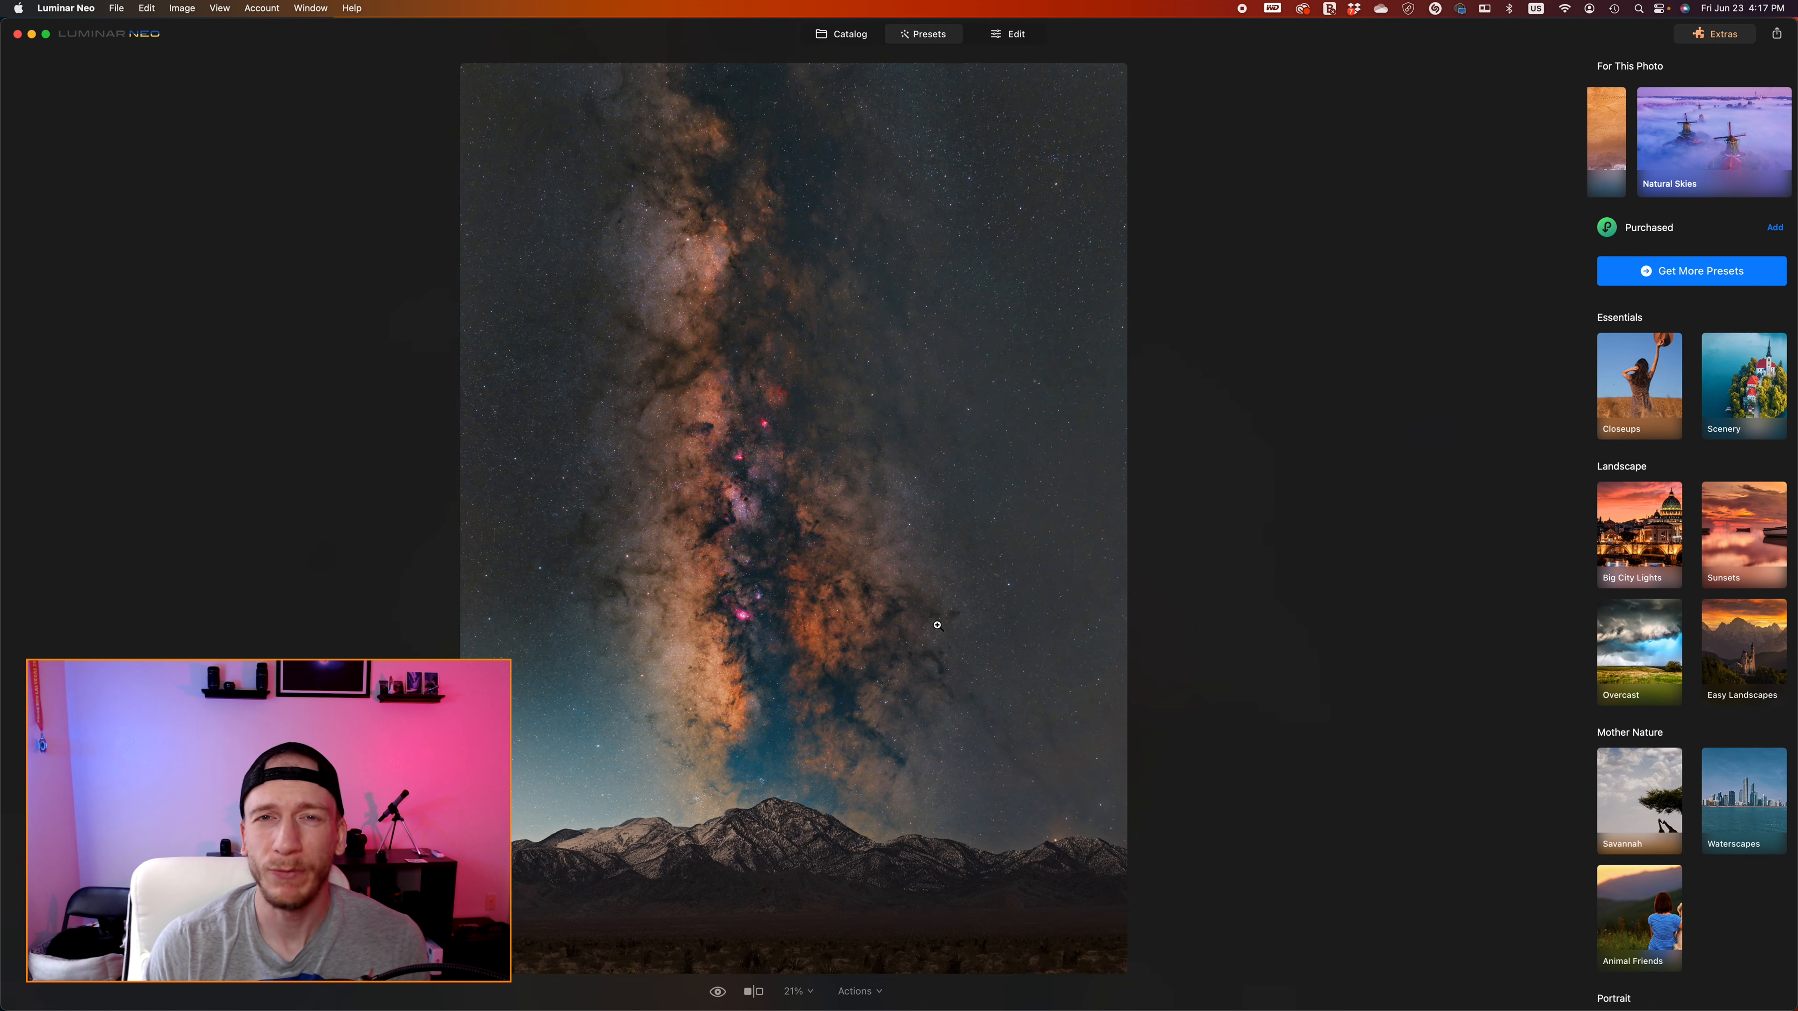
{"action": "mouse_move", "coordinate": [1676, 110]}
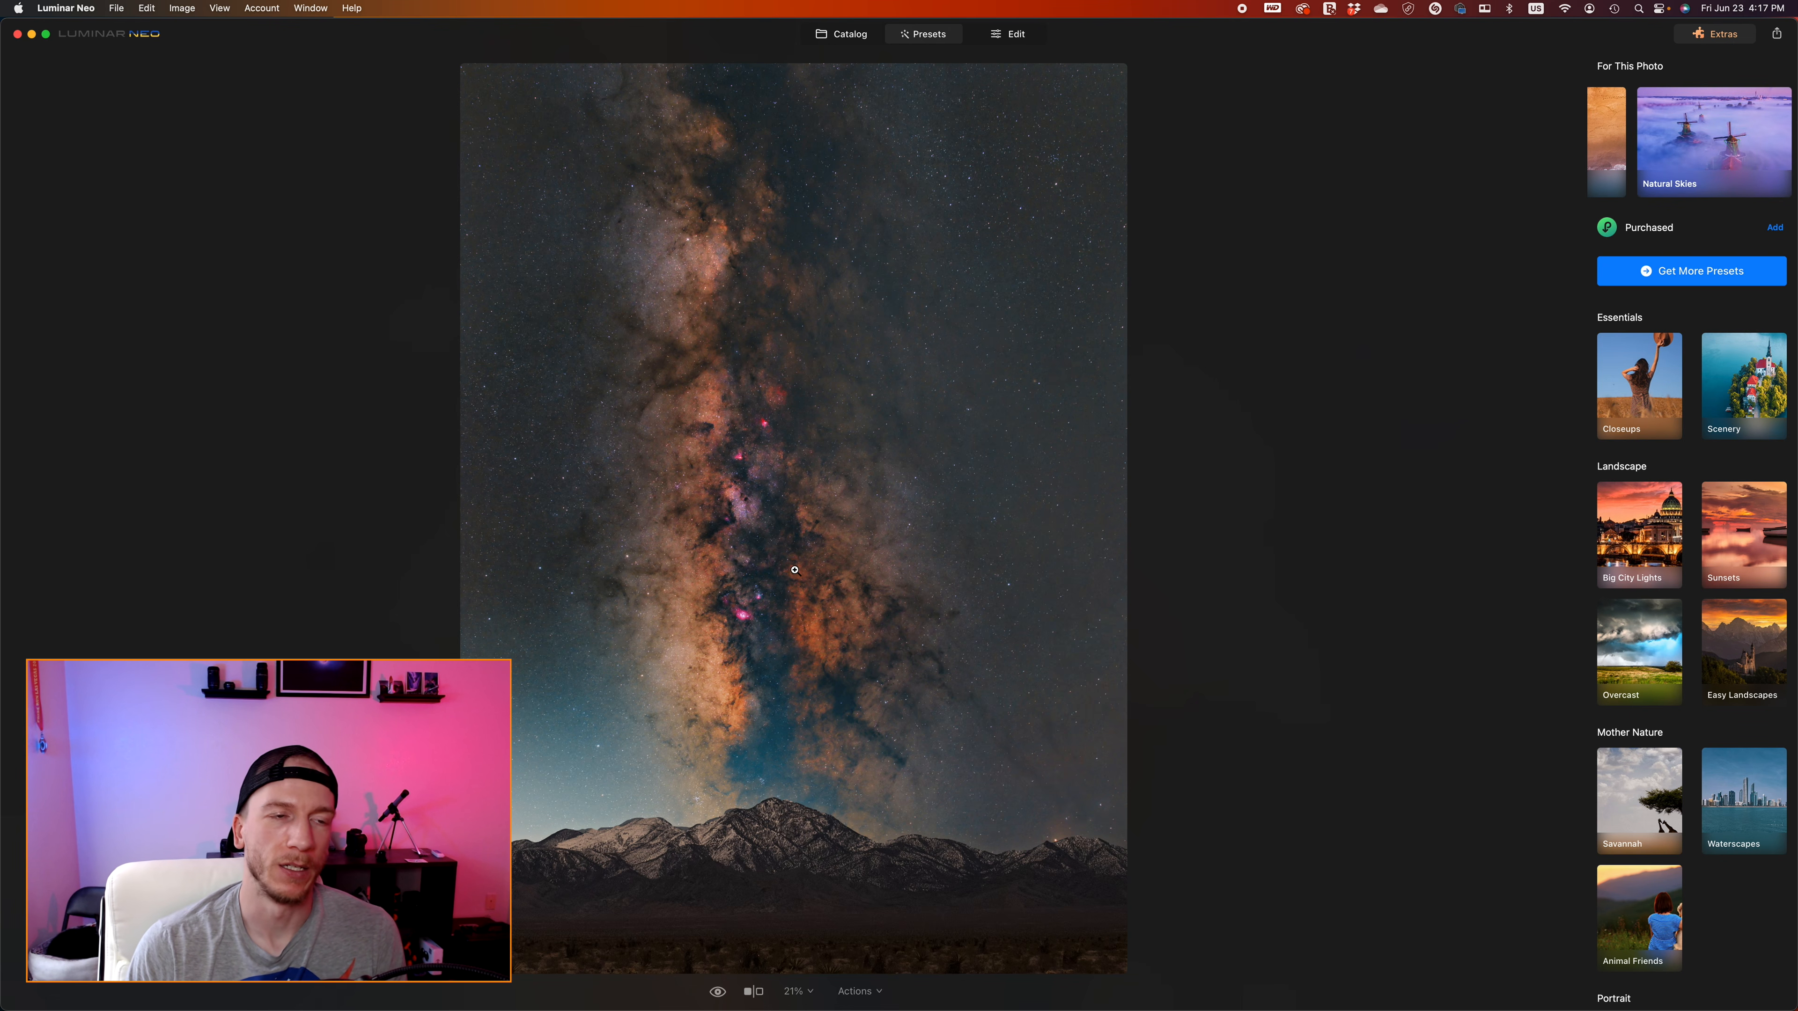
{"action": "mouse_move", "coordinate": [1608, 178]}
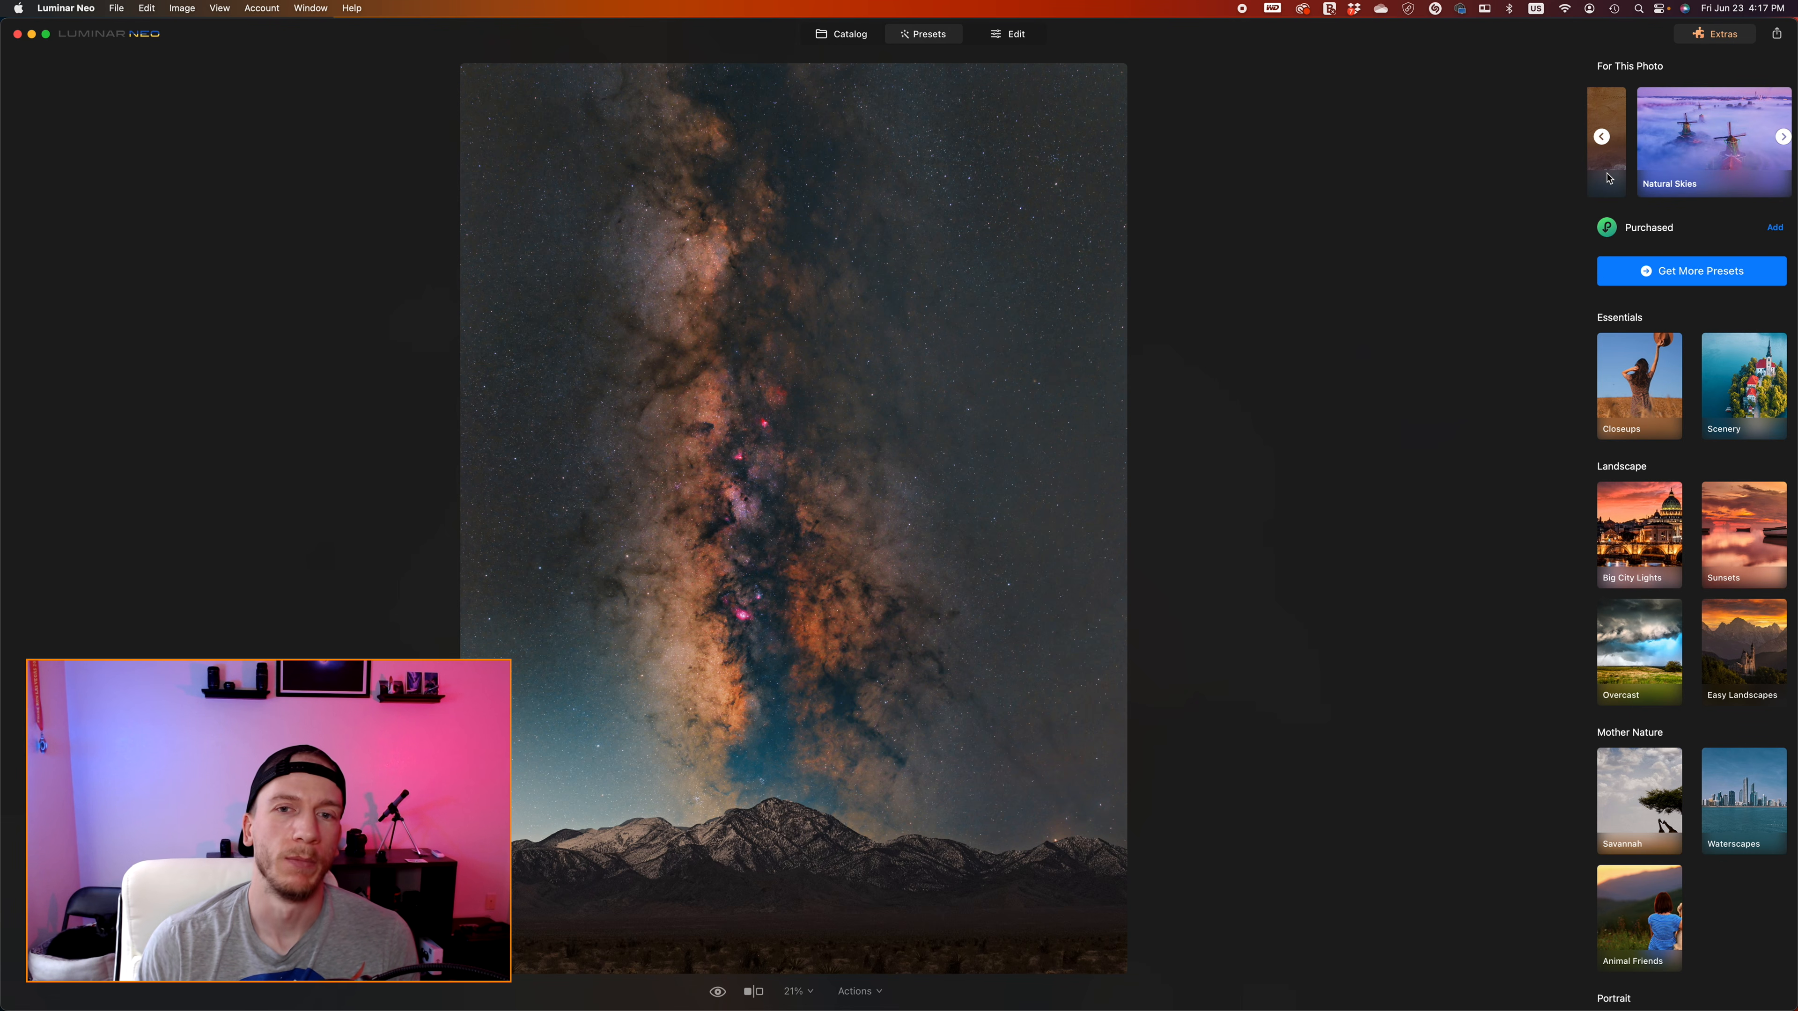
{"action": "left_click", "coordinate": [1713, 142]}
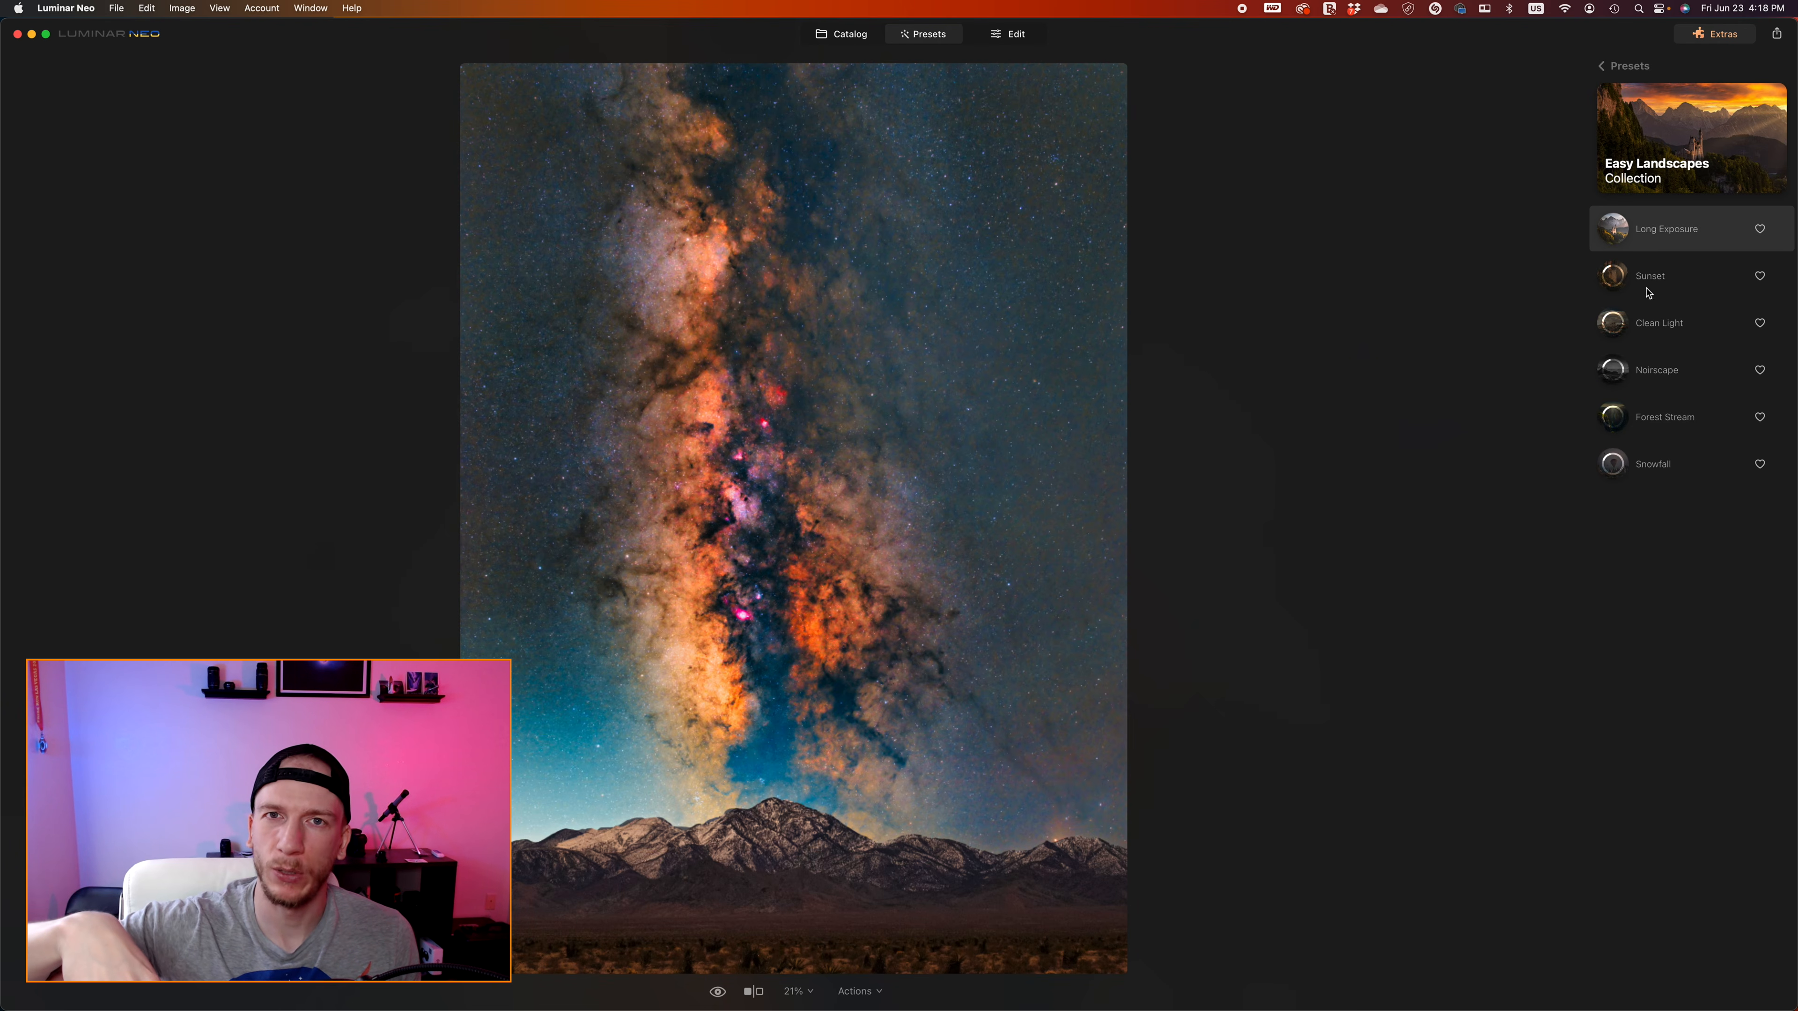
{"action": "left_click", "coordinate": [1662, 230]}
- Open the Milky Way photo for editing and raise its Enhance effect slightly
{"action": "left_click", "coordinate": [1007, 34]}
{"action": "left_click", "coordinate": [1637, 177]}
{"action": "left_click_drag", "start_coordinate": [1622, 262], "coordinate": [1657, 262]}
- Make slight slider adjustments to the Milky Way photo with further editing tools and check the Relight tool
{"action": "left_click", "coordinate": [1640, 404]}
{"action": "left_click", "coordinate": [1636, 470]}
{"action": "left_click_drag", "start_coordinate": [1692, 414], "coordinate": [1690, 414]}
{"action": "scroll", "coordinate": [1690, 425], "scroll_direction": "down", "scroll_amount": 5}
{"action": "mouse_move", "coordinate": [1693, 650]}
{"action": "left_mouse_down"}
{"action": "mouse_move", "coordinate": [1666, 653]}
{"action": "mouse_move", "coordinate": [1689, 651]}
{"action": "left_mouse_up"}
{"action": "scroll", "coordinate": [1687, 648], "scroll_direction": "down", "scroll_amount": 7}
{"action": "left_click", "coordinate": [1639, 660]}
{"action": "left_click", "coordinate": [1649, 467]}
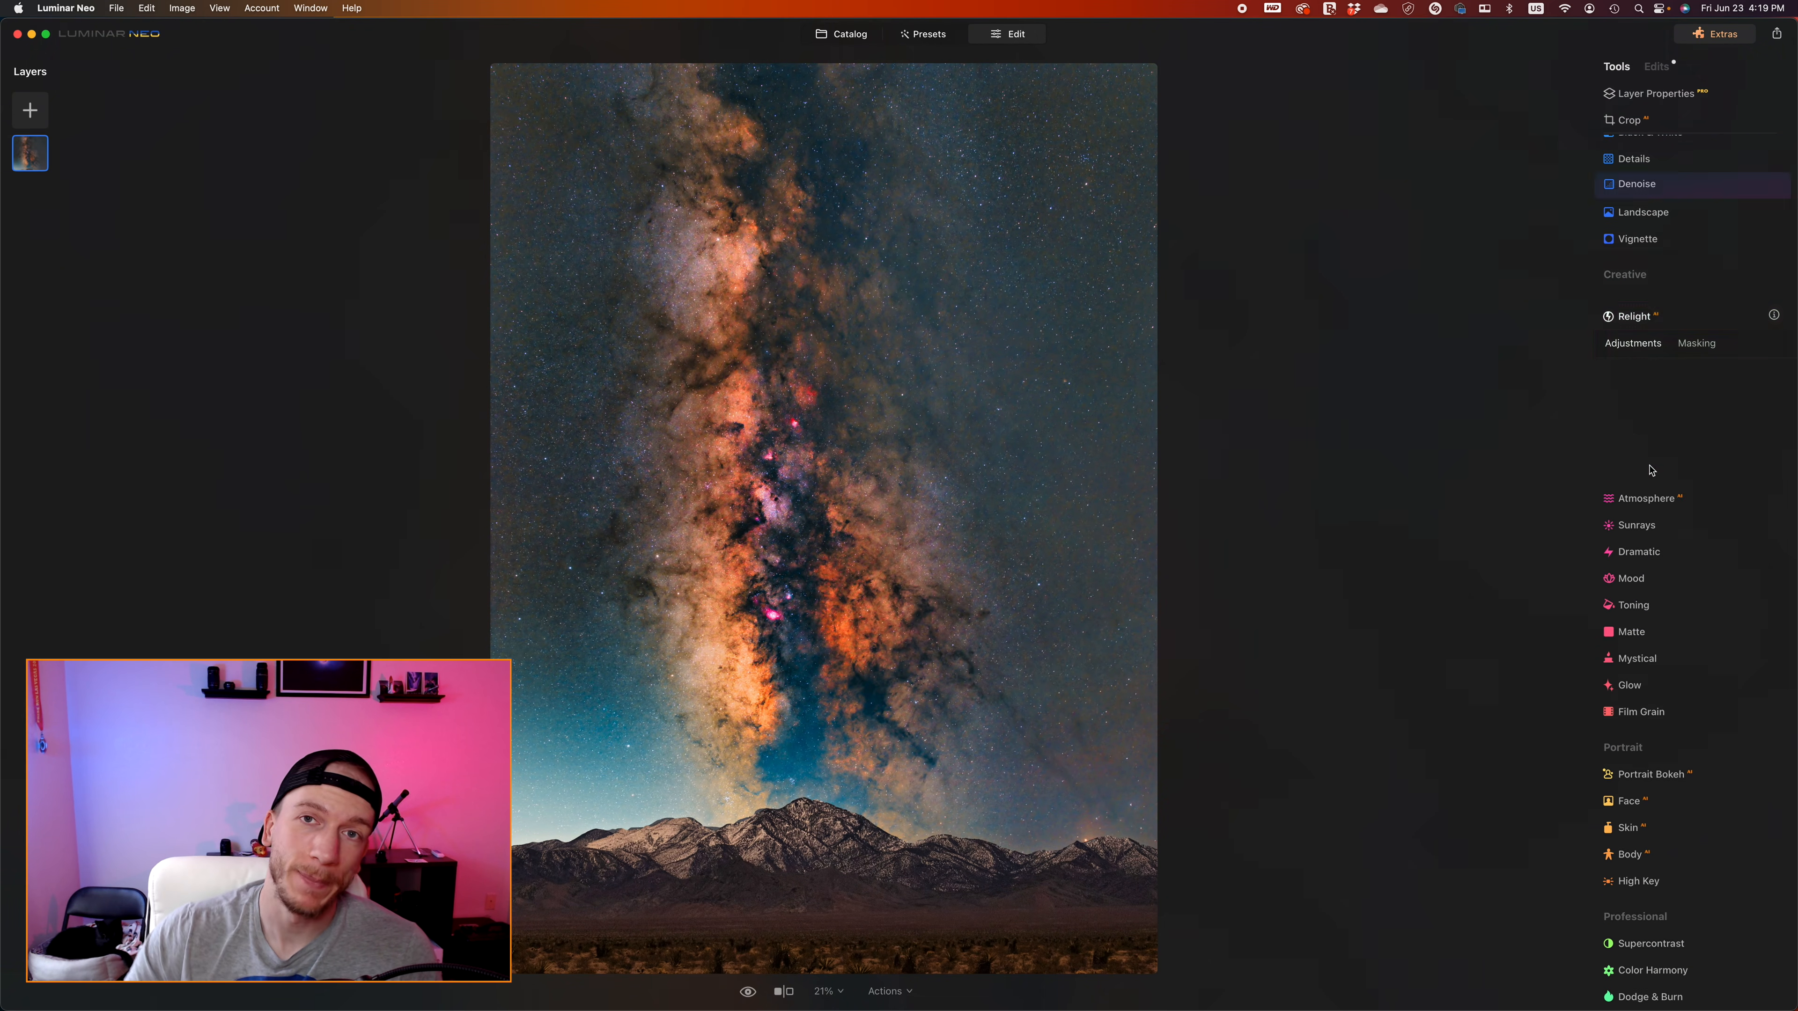
- Add Atmosphere to the Milky Way photo in Layered Fog mode with the Amount at 58
{"action": "left_click", "coordinate": [1646, 497]}
{"action": "scroll", "coordinate": [1694, 434], "scroll_direction": "down", "scroll_amount": 2}
{"action": "left_click", "coordinate": [1701, 347]}
{"action": "left_click", "coordinate": [1701, 362]}
{"action": "left_click_drag", "start_coordinate": [1622, 381], "coordinate": [1709, 380]}
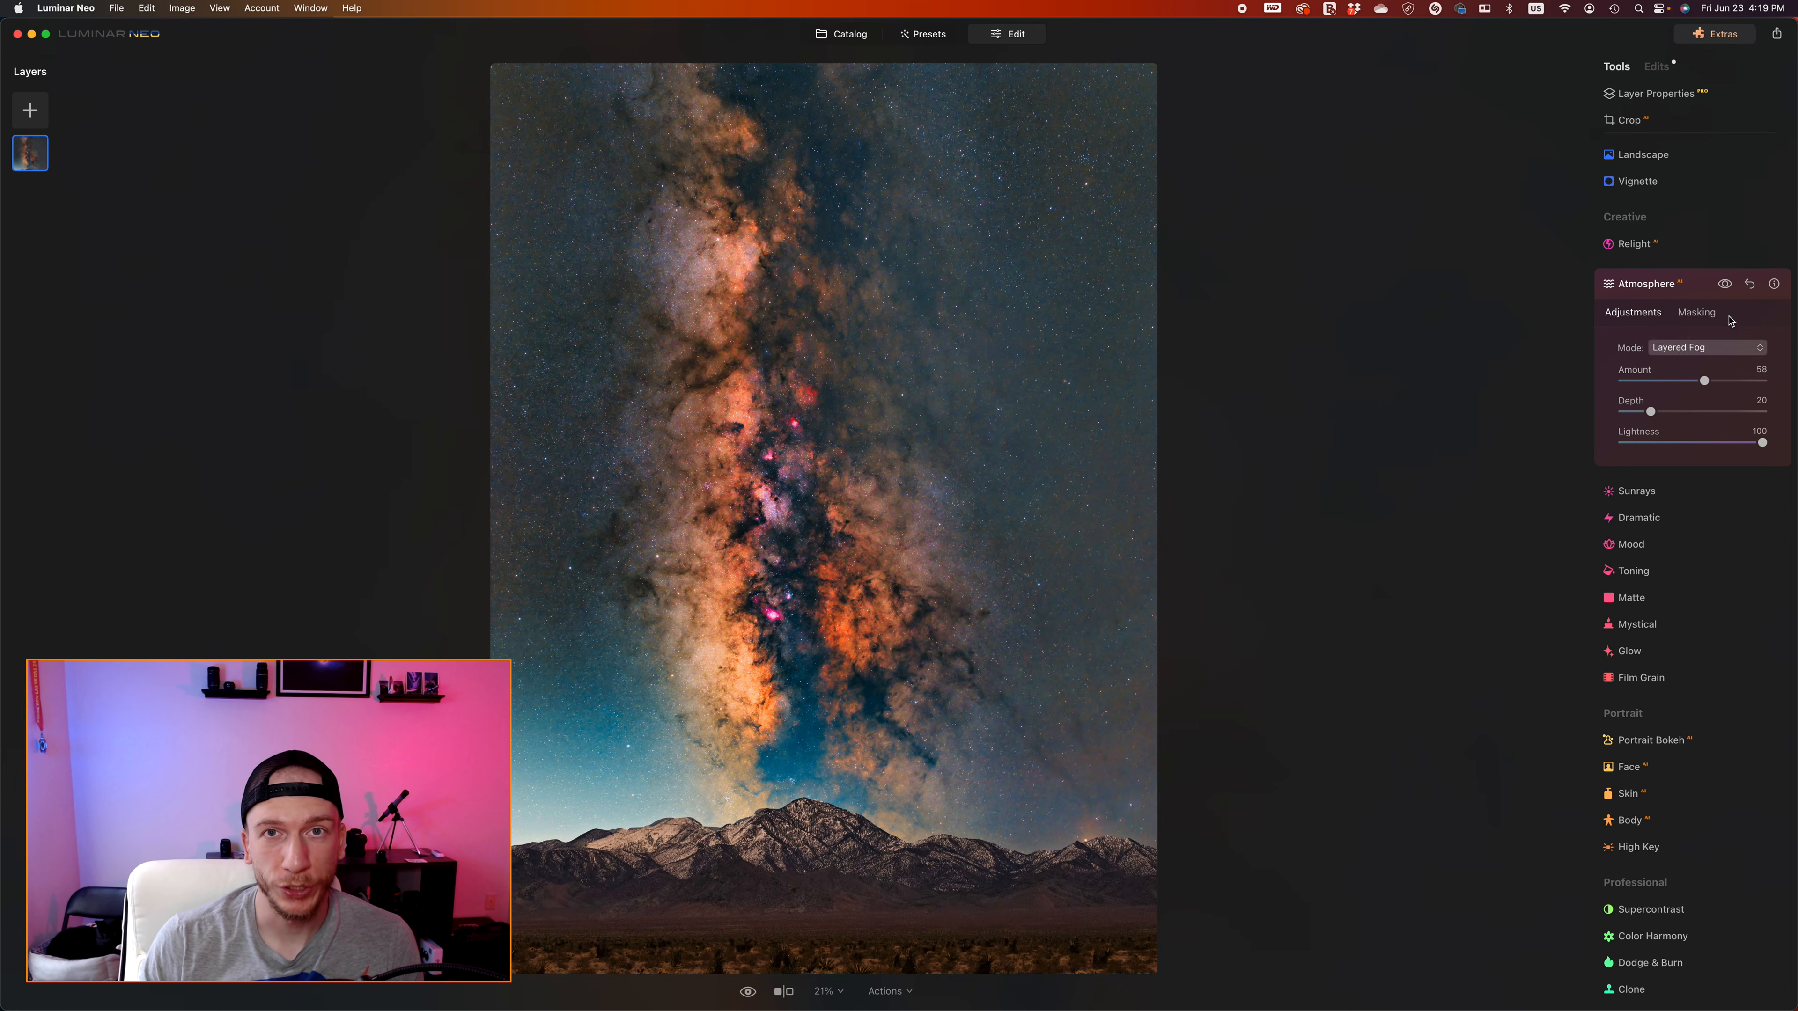
{"action": "left_click", "coordinate": [1649, 284]}
- Check the other Creative tools and open Magic Light for the Milky Way photo
{"action": "left_click", "coordinate": [1667, 522]}
{"action": "left_click", "coordinate": [1672, 533]}
{"action": "scroll", "coordinate": [1680, 896], "scroll_direction": "up", "scroll_amount": 5}
{"action": "left_click", "coordinate": [1660, 318]}
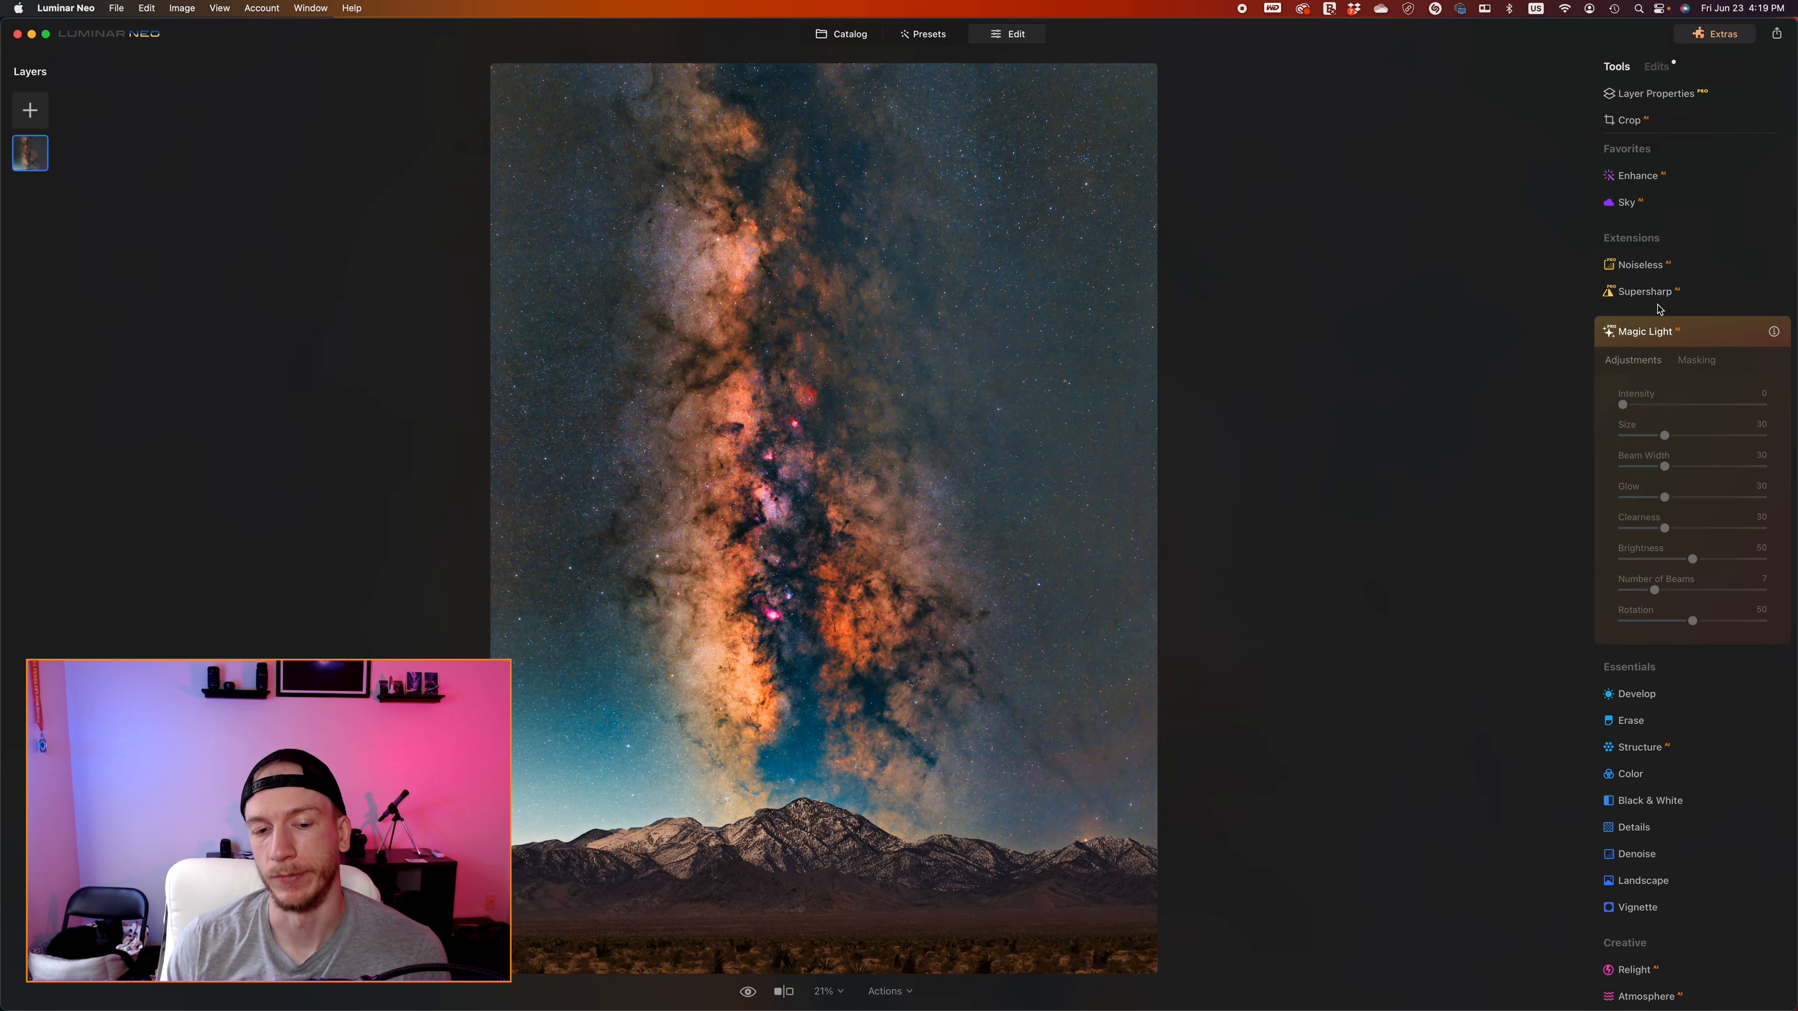